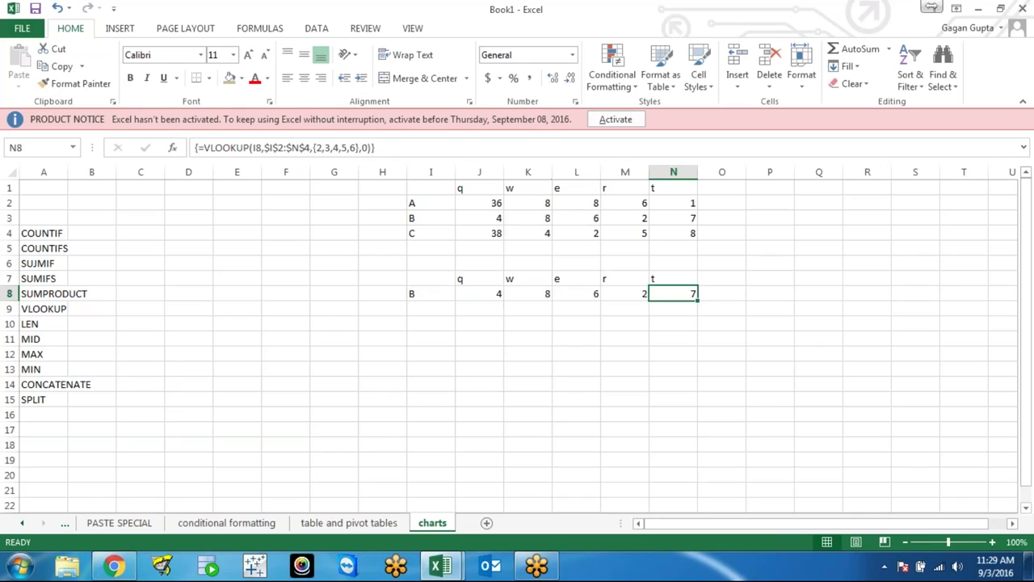
# Step: Review the VLOOKUP formulas and lookup results in M8 and N8
pyautogui.press('Down')
pyautogui.press('Up')
pyautogui.press('Left')
pyautogui.press('Left')
pyautogui.press('Left')
pyautogui.press('Left')
pyautogui.press('Down')
pyautogui.press('Up')
pyautogui.press('Right')
pyautogui.press('Right')
pyautogui.press('Left')
pyautogui.press('Down')
pyautogui.press('Up')
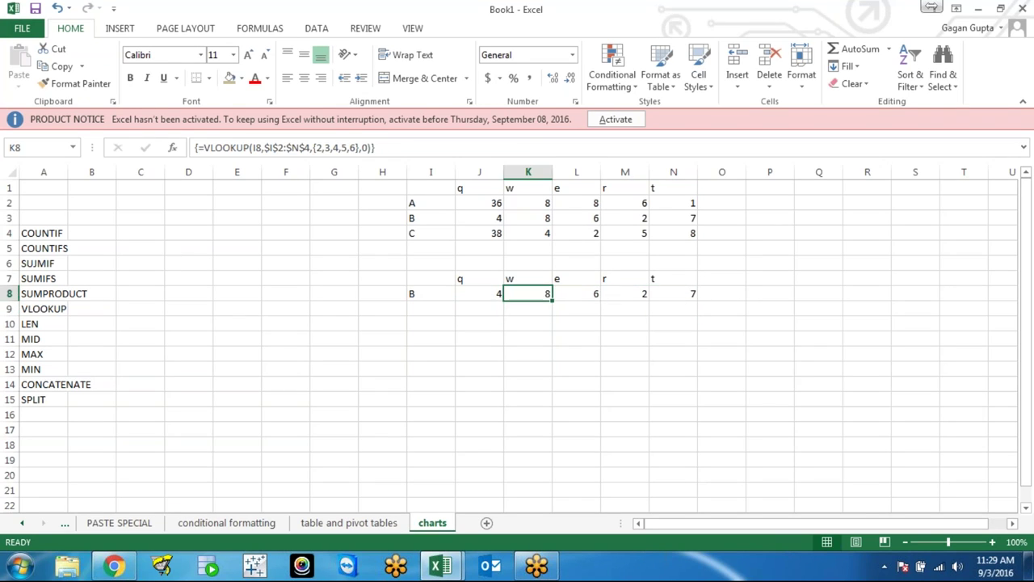
pyautogui.press('Right')
pyautogui.press('Right')
pyautogui.press('Left')
pyautogui.press('Down')
pyautogui.press('Up')
pyautogui.press('Right')
pyautogui.press('Right')
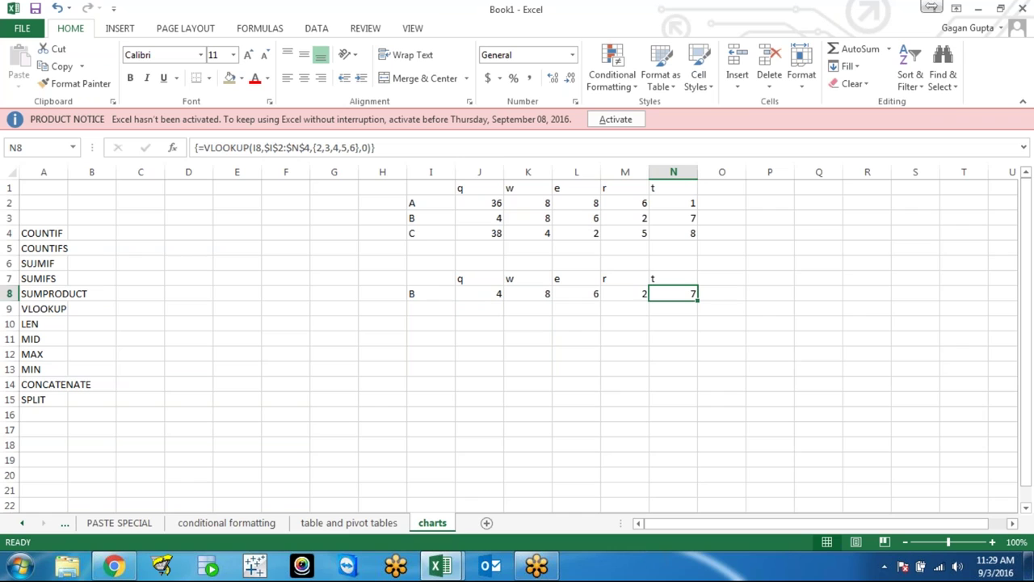
pyautogui.press('Down')
pyautogui.press('Up')
pyautogui.press('Left')
pyautogui.press('Left')
pyautogui.press('Left')
pyautogui.press('Left')
pyautogui.press('Down')
pyautogui.press('Up')
pyautogui.press('Right')
pyautogui.press('Right')
pyautogui.press('Left')
pyautogui.press('Down')
pyautogui.press('Up')
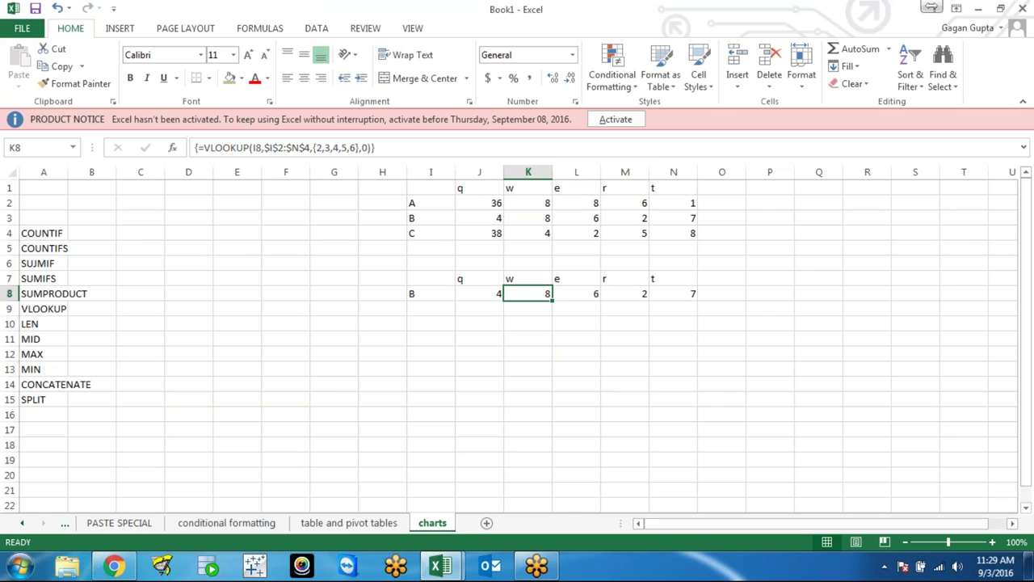
pyautogui.press('Right')
pyautogui.press('Right')
pyautogui.press('Right')
pyautogui.press('Down')
pyautogui.press('Up')
pyautogui.press('Left')
pyautogui.press('Left')
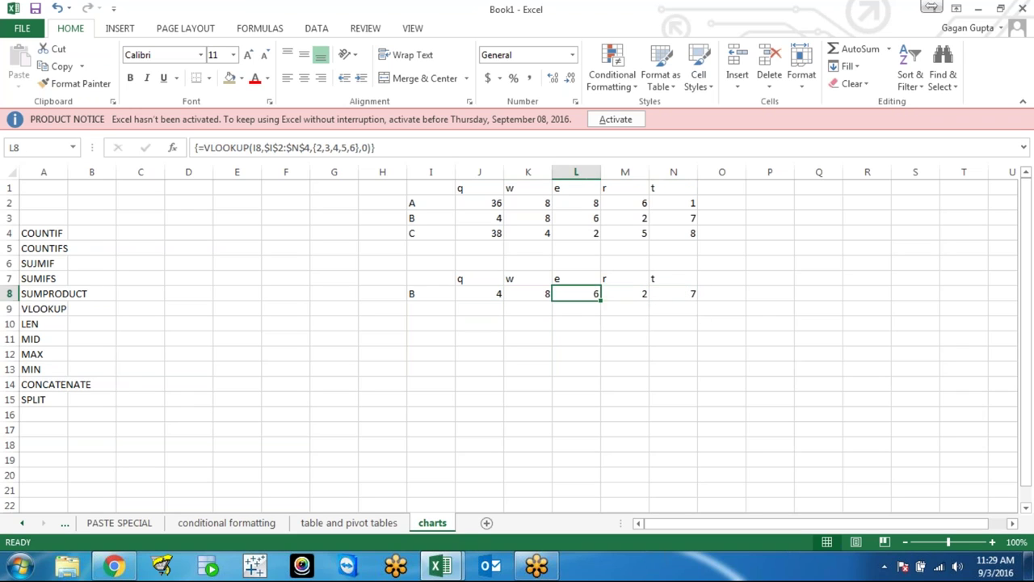
pyautogui.press('Left')
pyautogui.press('Left')
pyautogui.press('Down')
pyautogui.press('Up')
pyautogui.press('Right')
pyautogui.press('Right')
pyautogui.press('Right')
pyautogui.press('Right')
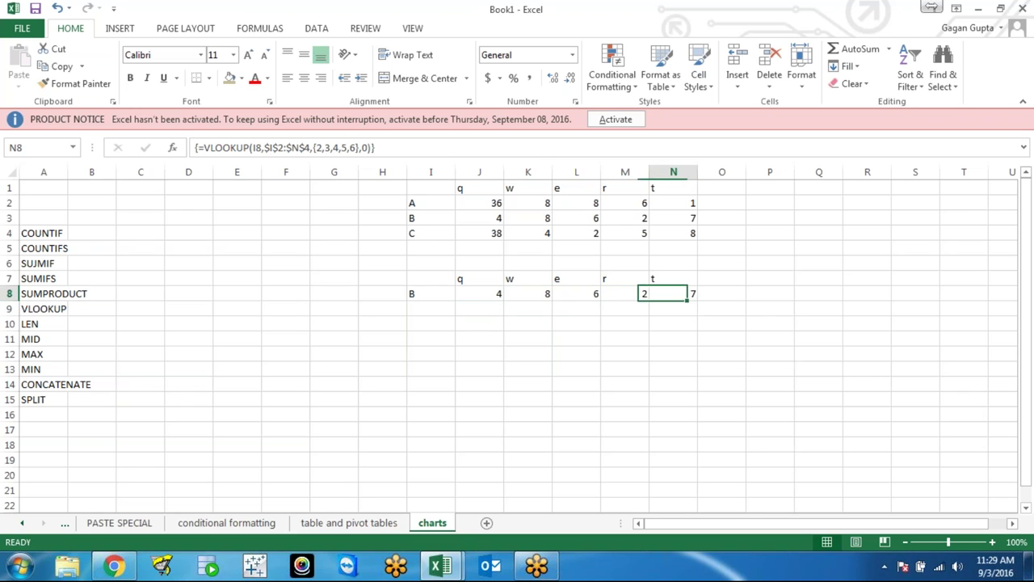
pyautogui.press('Down')
pyautogui.press('Left')
pyautogui.press('Left')
pyautogui.press('Left')
pyautogui.press('Left')
pyautogui.press('Up')
pyautogui.press('Right')
pyautogui.press('Right')
pyautogui.press('Right')
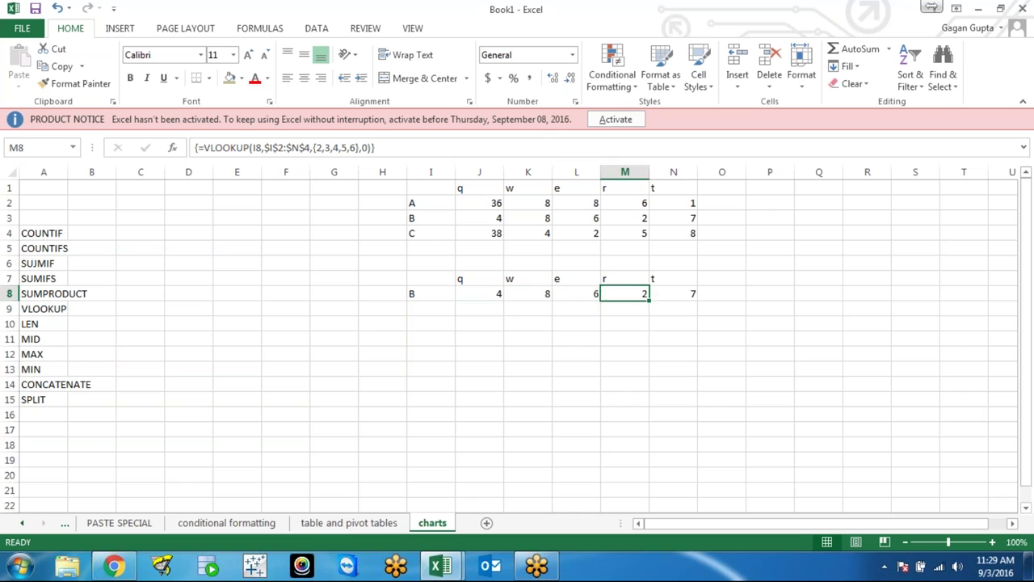
pyautogui.press('Right')
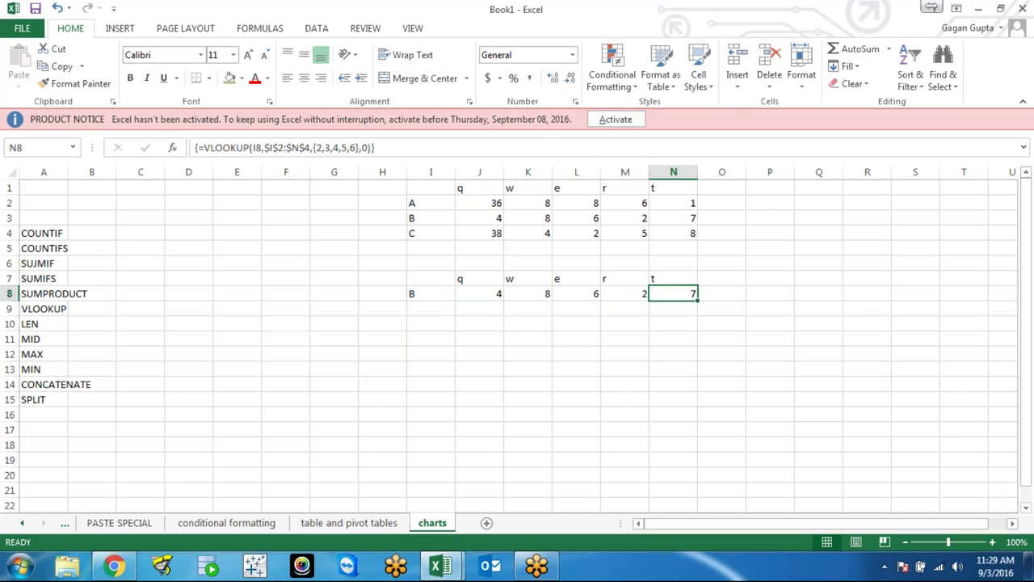
# Step: Enter the sample names gagan in G10 and sakina in G11
pyautogui.press('Left')
pyautogui.press('Left')
pyautogui.press('Left')
pyautogui.press('Left')
pyautogui.press('Left')
pyautogui.press('Left')
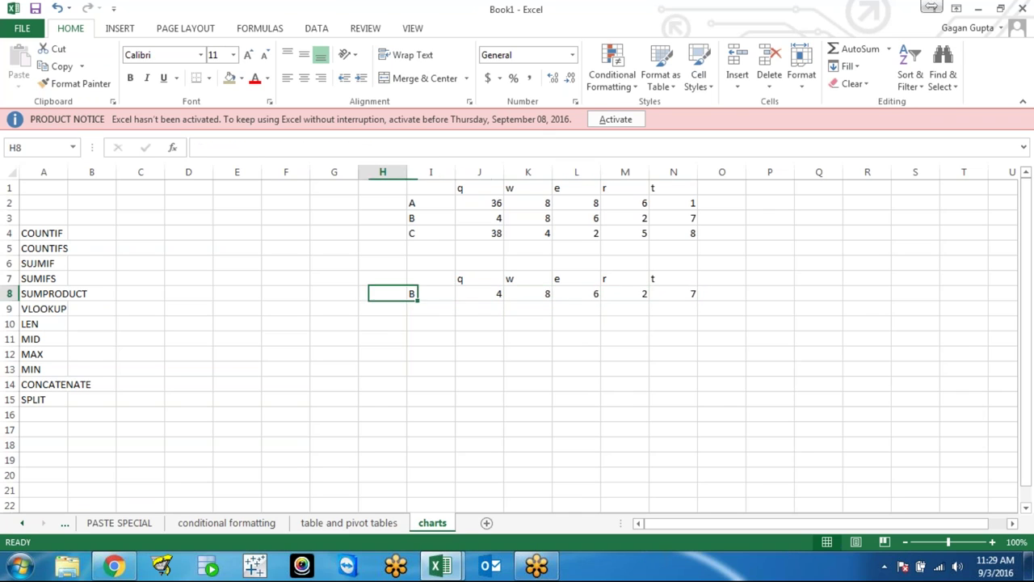
pyautogui.press('Down')
pyautogui.press('Down')
pyautogui.press('Left')
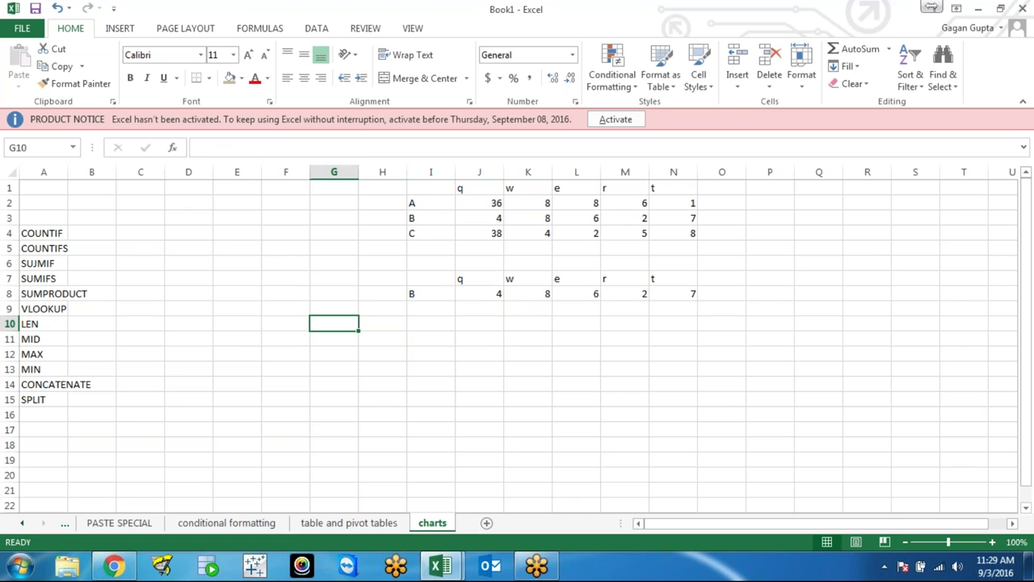
pyautogui.write('gagan')
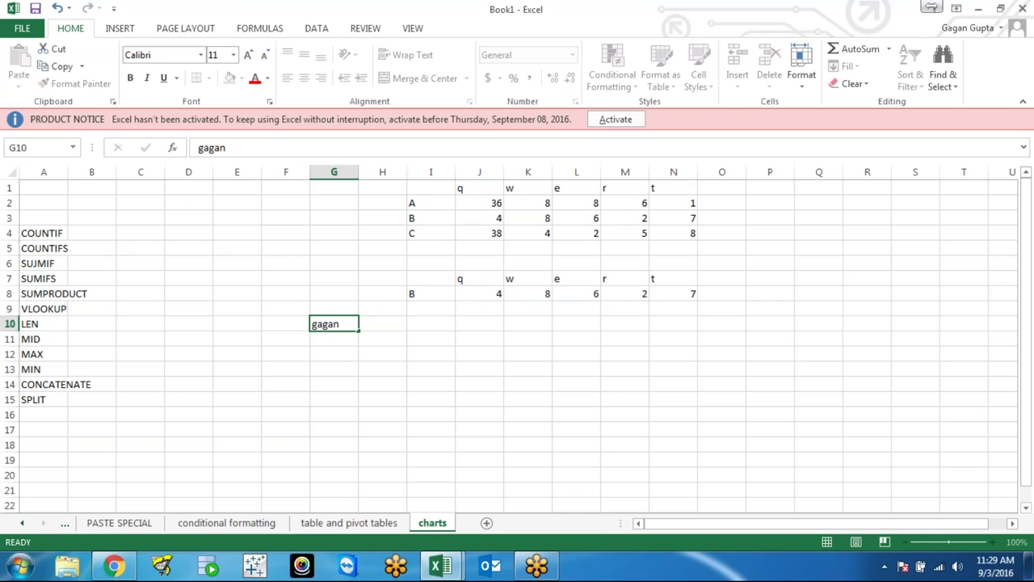
pyautogui.press('Return')
pyautogui.write('sakina')
pyautogui.press('Return')
pyautogui.press('Up')
pyautogui.click(334, 323)
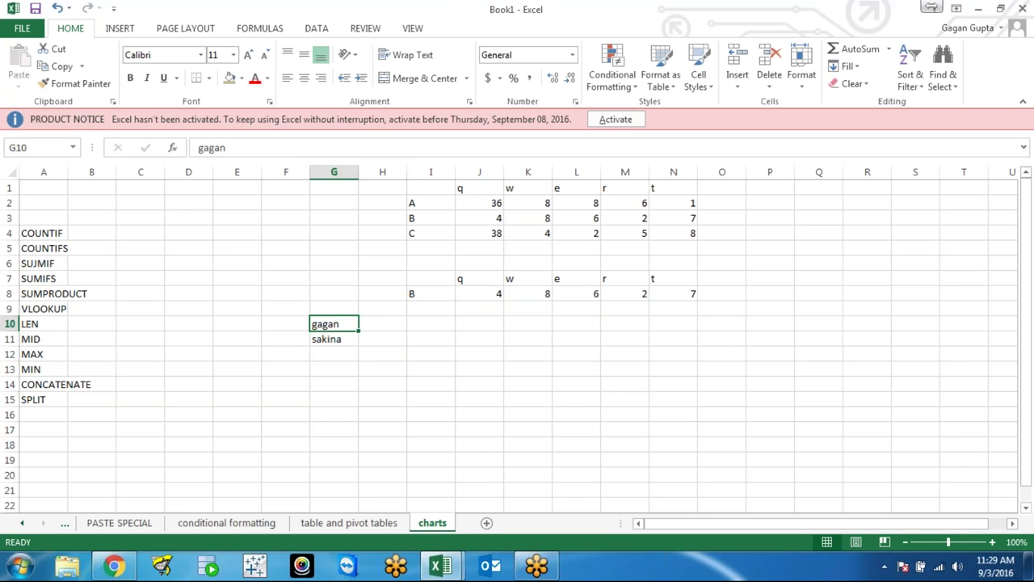
pyautogui.click(334, 338)
pyautogui.click(334, 323)
# Step: Enter =LEN(G10) in H10 and fill it down to H11 with Ctrl+D
pyautogui.click(383, 324)
pyautogui.write('=len')
pyautogui.press('Tab')
pyautogui.press('Left')
pyautogui.write(')')
pyautogui.press('Return')
pyautogui.hotkey('shift', 'Up')
pyautogui.hotkey('ctrl', 'd')
pyautogui.hotkey('shift', 'Down')
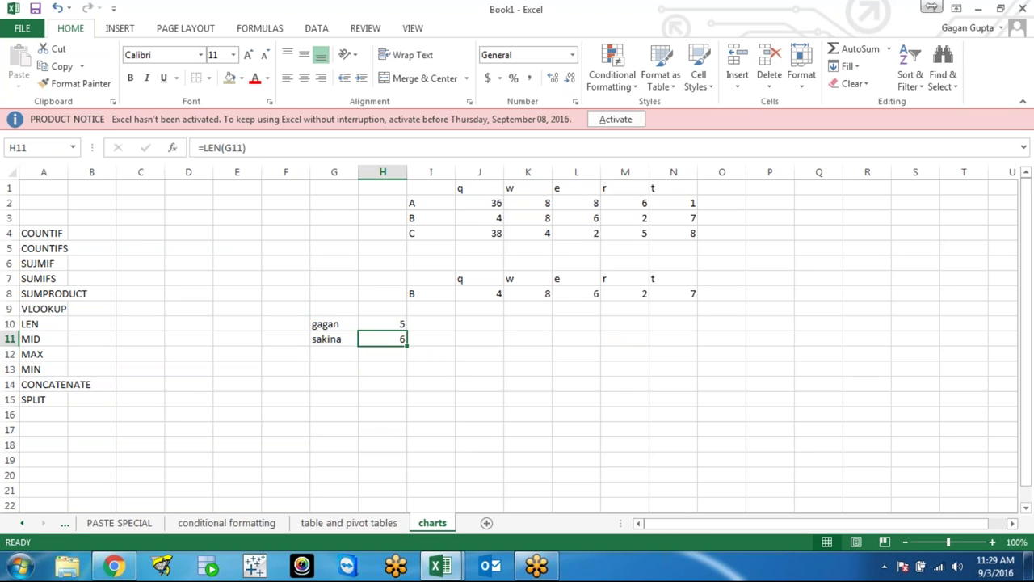
# Step: Clear H10:H11, then undo to restore the length results 5 and 6
pyautogui.click(383, 323)
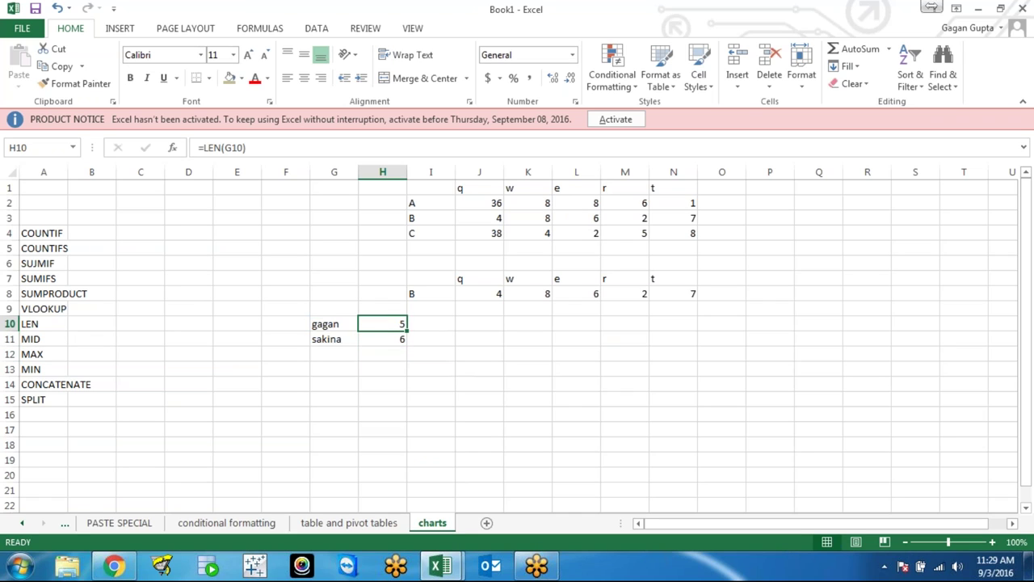
pyautogui.hotkey('shift', 'Down')
pyautogui.press('Delete')
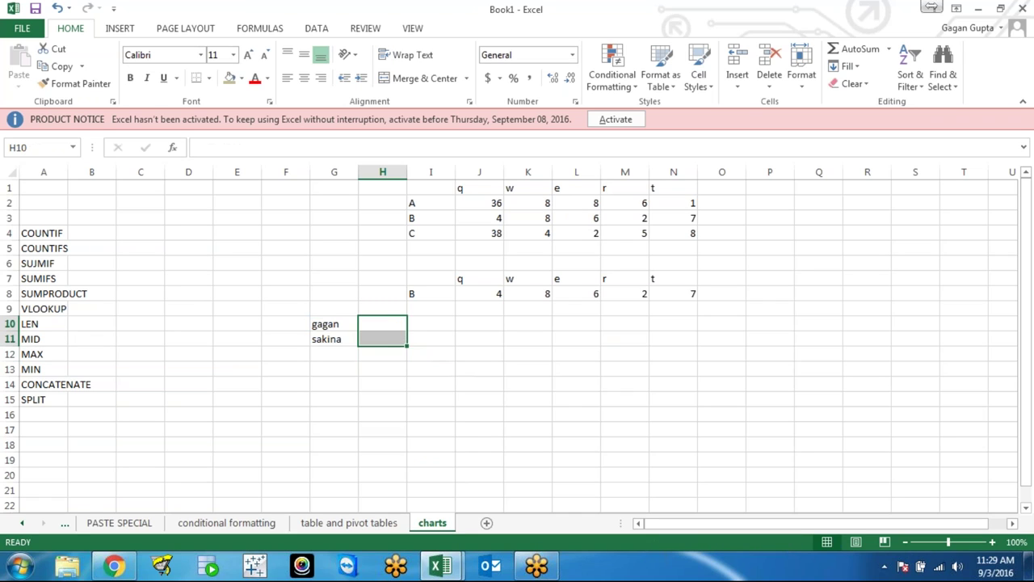
pyautogui.click(382, 339)
pyautogui.hotkey('ctrl', 'z')
pyautogui.press('Down')
pyautogui.press('Down')
pyautogui.press('Up')
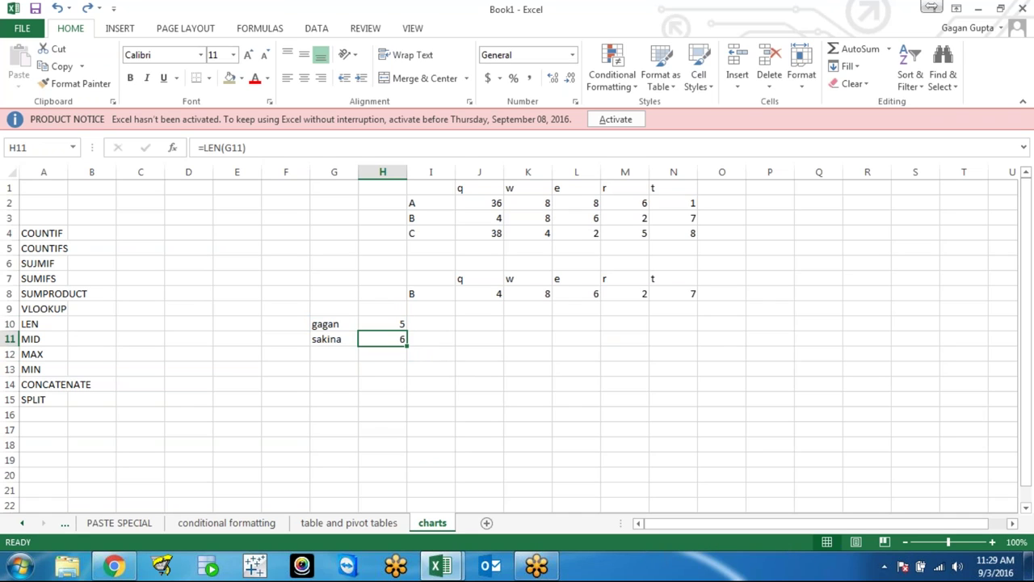
pyautogui.click(382, 323)
pyautogui.click(382, 354)
pyautogui.click(382, 339)
# Step: Browse the function list in column A, including the MIN and SPLIT entries
pyautogui.press('Left')
pyautogui.press('Left')
pyautogui.press('Left')
pyautogui.press('Left')
pyautogui.press('Left')
pyautogui.press('Down')
pyautogui.press('Down')
pyautogui.press('Left')
pyautogui.press('Right')
pyautogui.press('Down')
pyautogui.press('Down')
pyautogui.press('Left')
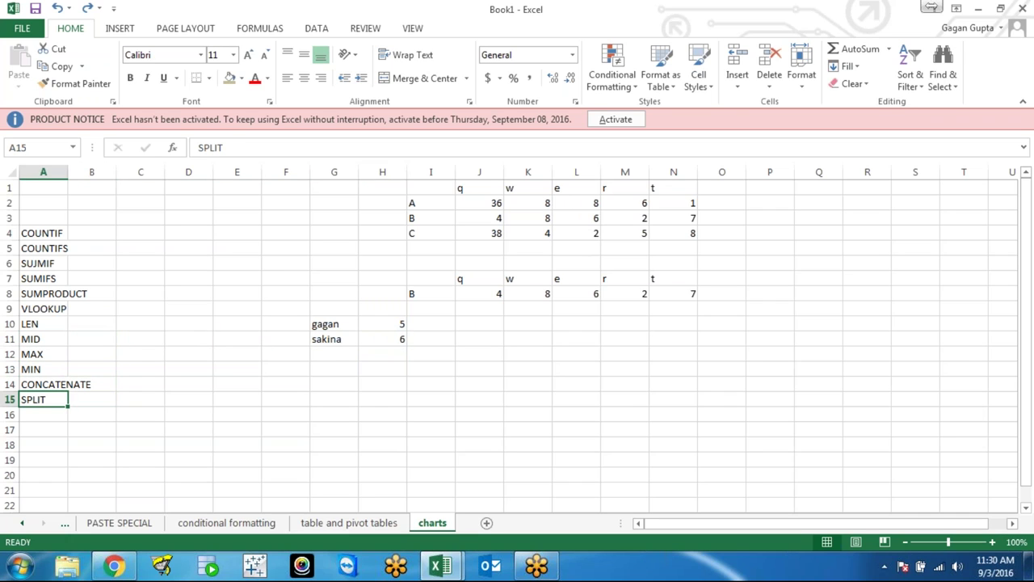
pyautogui.press('Right')
pyautogui.press('Right')
pyautogui.press('Right')
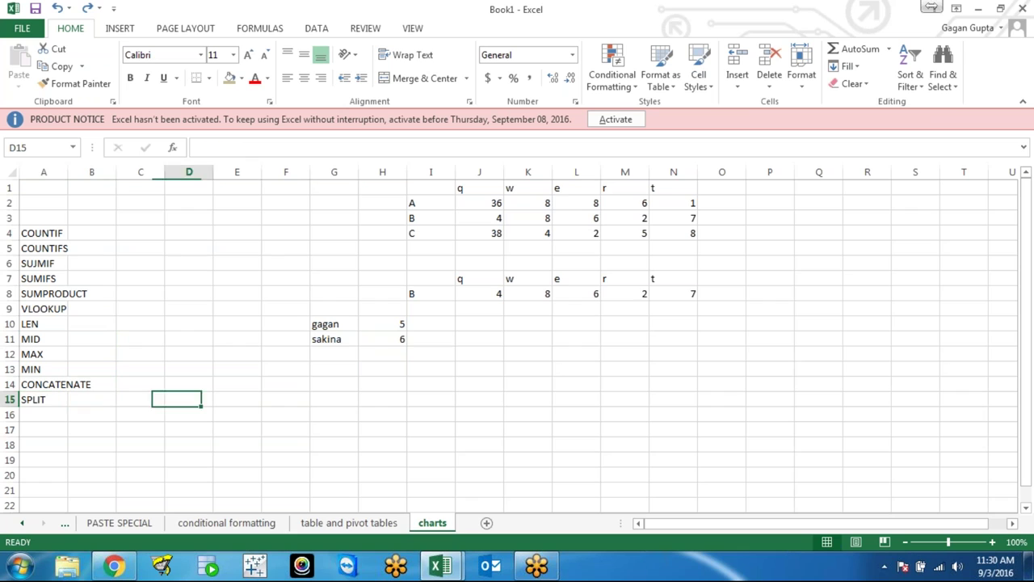
pyautogui.press('Right')
pyautogui.press('Up')
pyautogui.press('Up')
pyautogui.press('Right')
# Step: Add the headings len in H9 and mid in I9
pyautogui.press('Right')
pyautogui.press('Right')
pyautogui.press('Right')
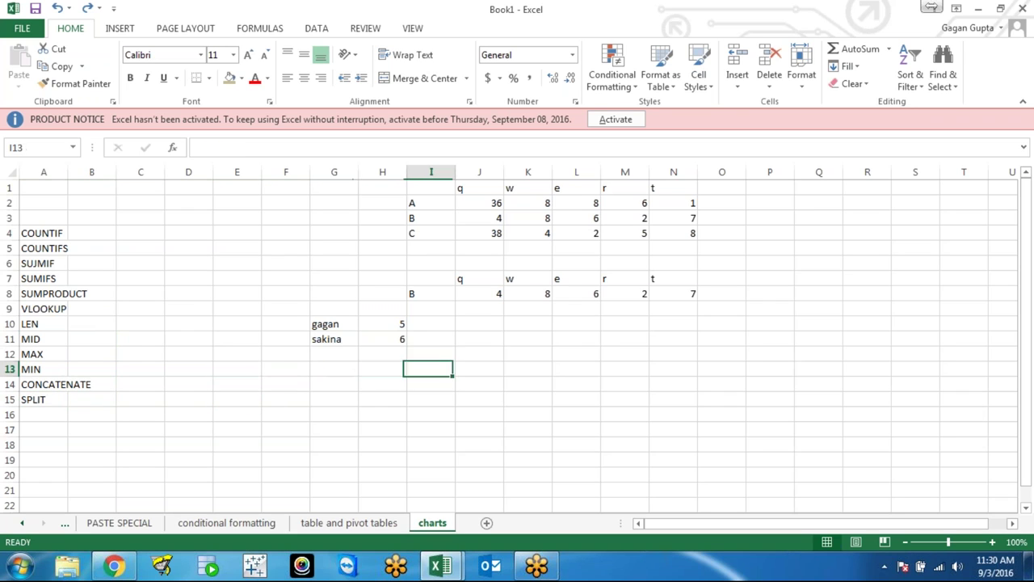
pyautogui.press('Up')
pyautogui.press('Left')
pyautogui.press('Up')
pyautogui.press('Up')
pyautogui.press('Up')
pyautogui.write('len')
pyautogui.press('Return')
pyautogui.press('Right')
pyautogui.press('Right')
pyautogui.press('Left')
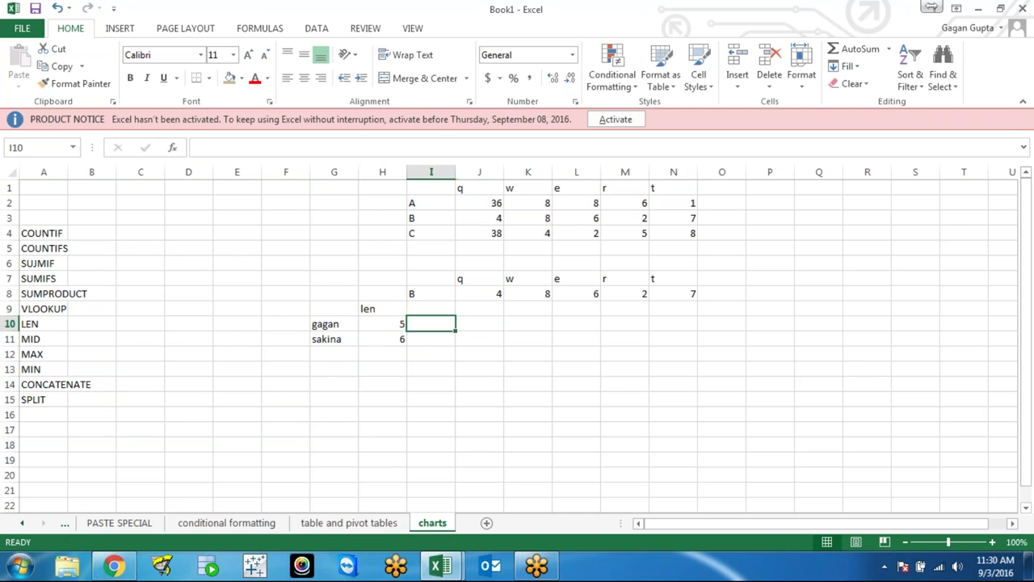
pyautogui.press('Up')
pyautogui.write('mid')
pyautogui.press('Return')
# Step: Add the headings left in J9 and right in K9
pyautogui.click(431, 309)
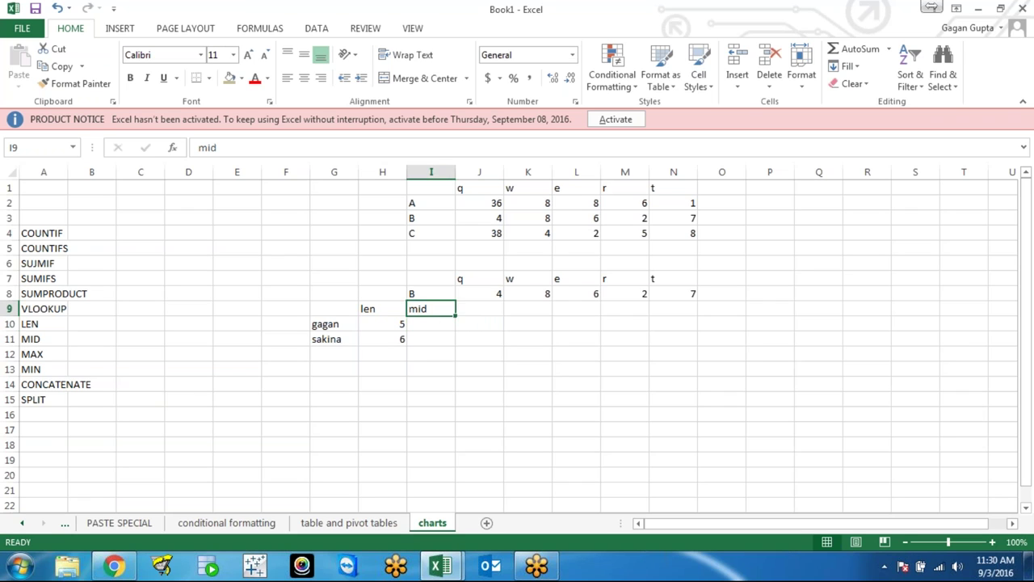
pyautogui.click(479, 309)
pyautogui.write('left')
pyautogui.press('Return')
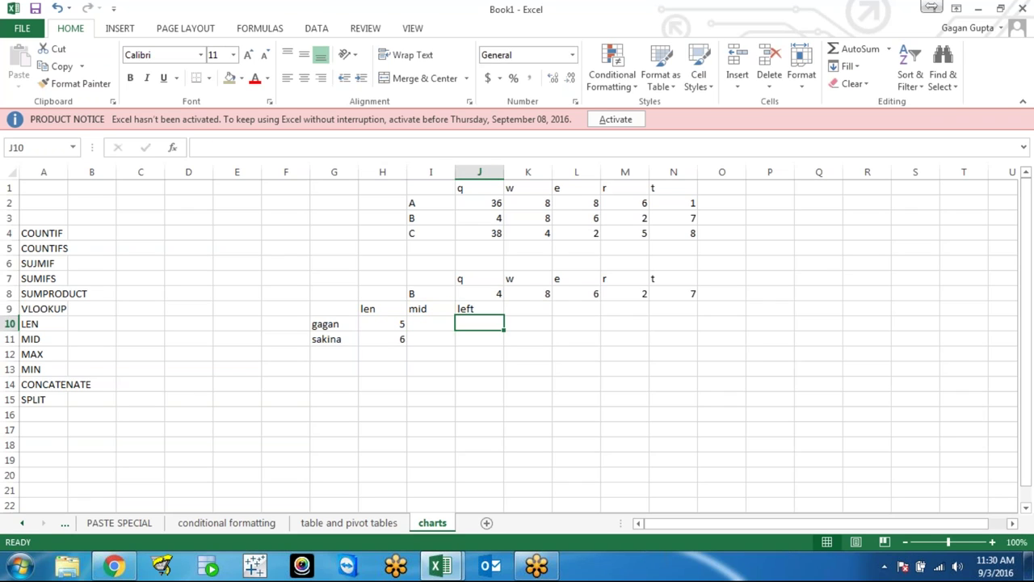
pyautogui.click(528, 309)
pyautogui.write('right')
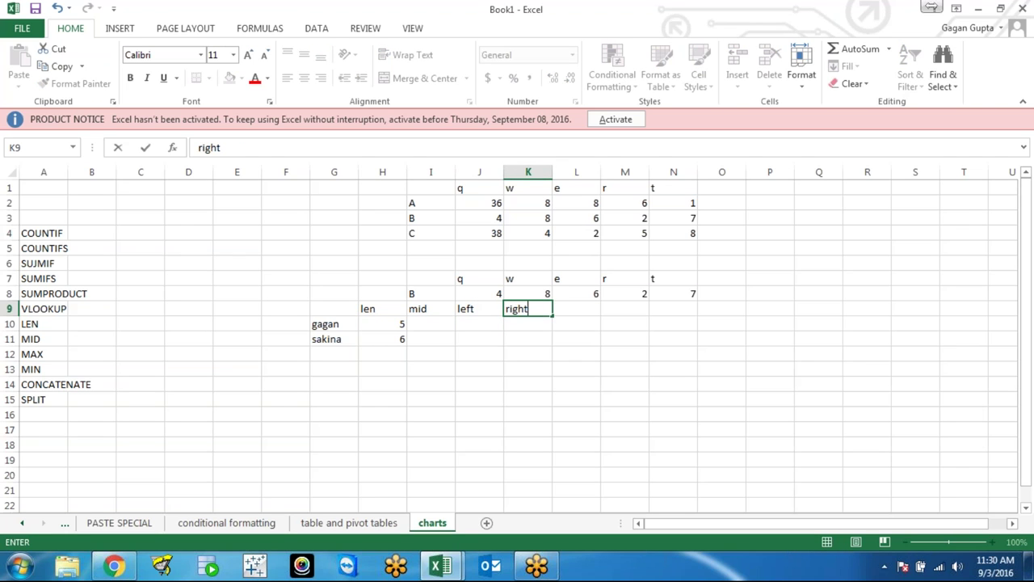
pyautogui.press('Return')
pyautogui.press('Left')
pyautogui.press('Left')
# Step: Enter =MID(G10,2,3) in I10, returning aga
pyautogui.write('=')
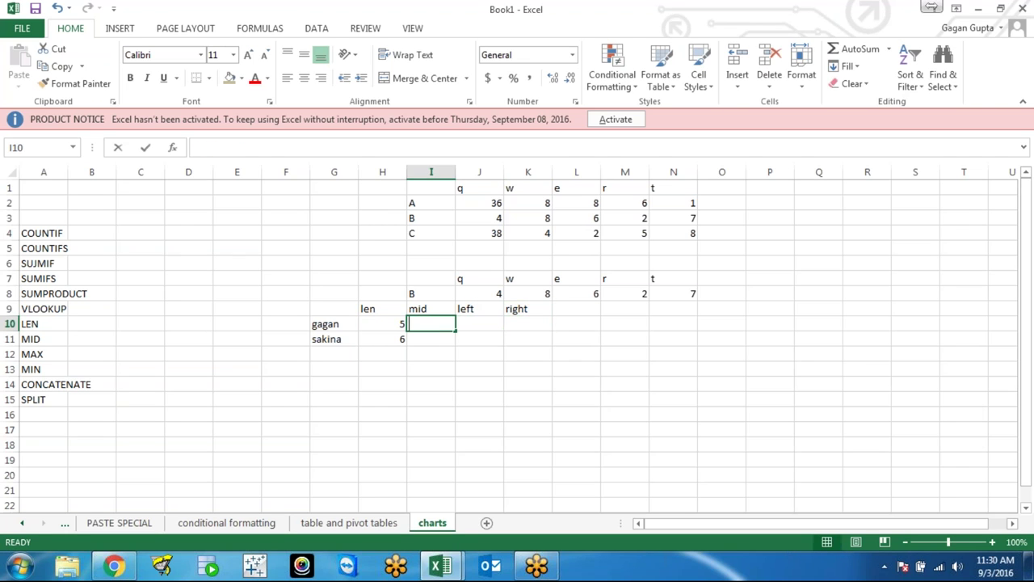
pyautogui.write('mid')
pyautogui.press('Tab')
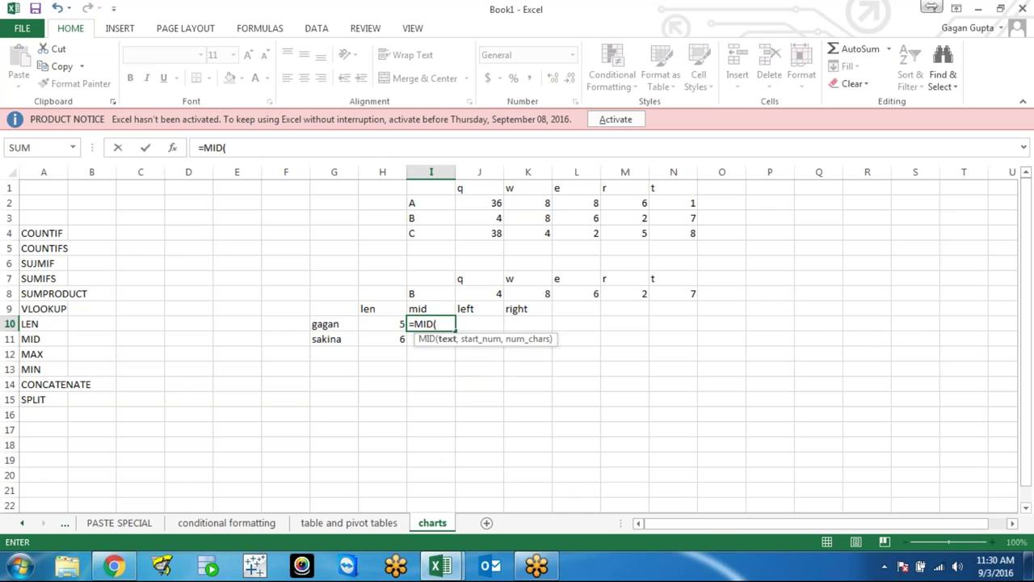
pyautogui.press('Left')
pyautogui.press('Left')
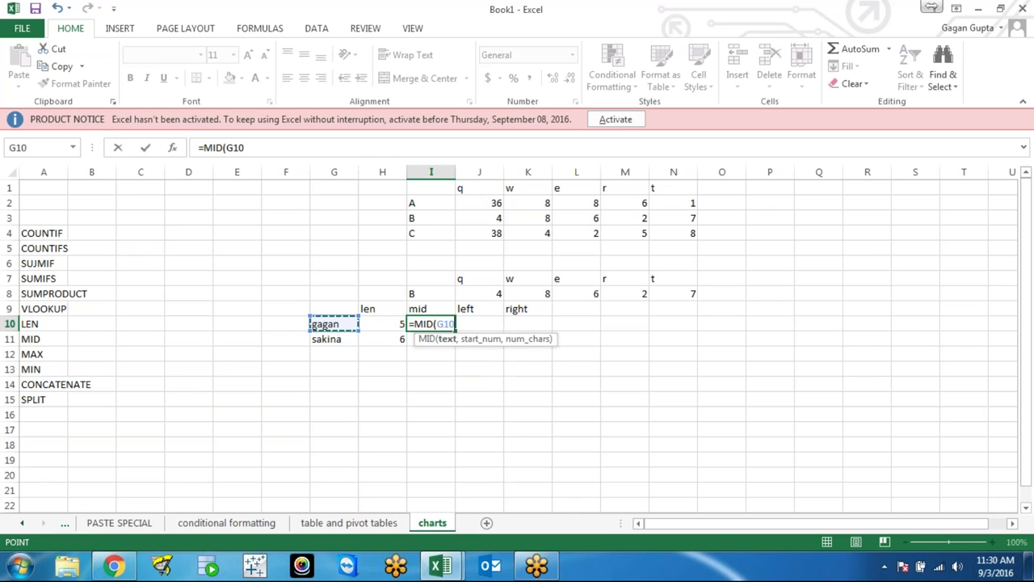
pyautogui.write(',')
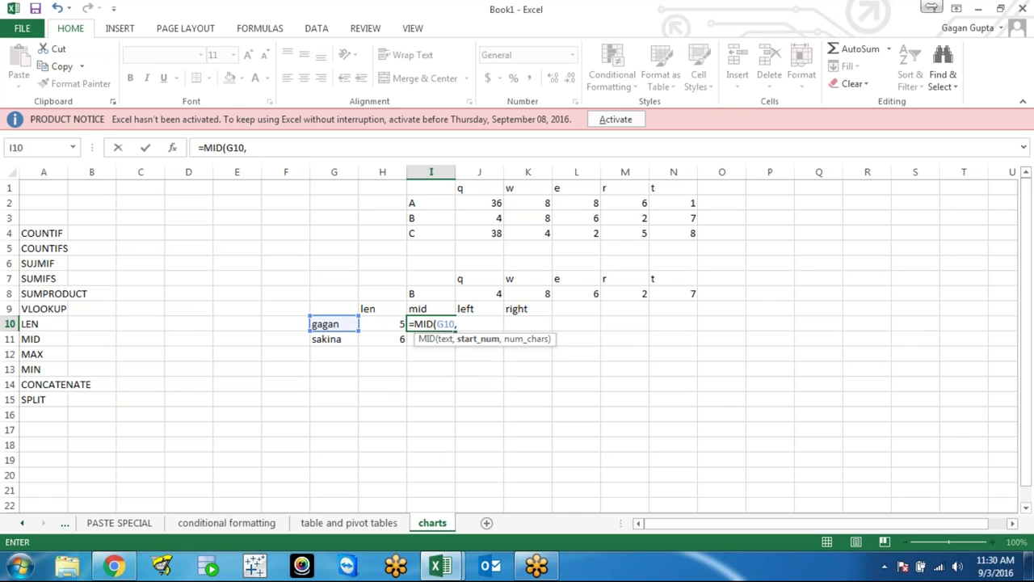
pyautogui.write('2,')
pyautogui.write('3)')
pyautogui.press('Return')
pyautogui.press('Up')
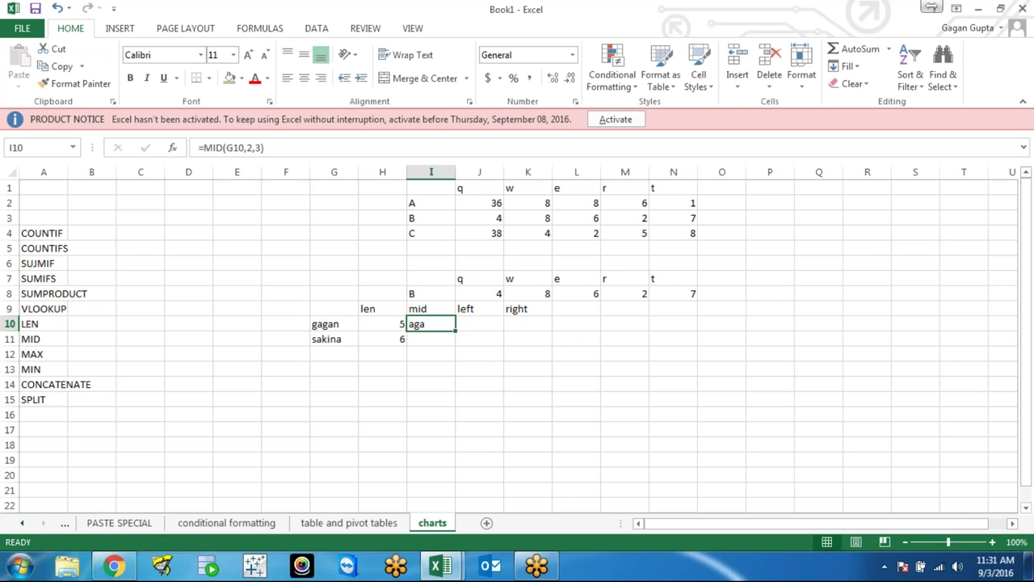
# Step: Enter =MID(G11,3,2) in I11, returning ki
pyautogui.click(430, 338)
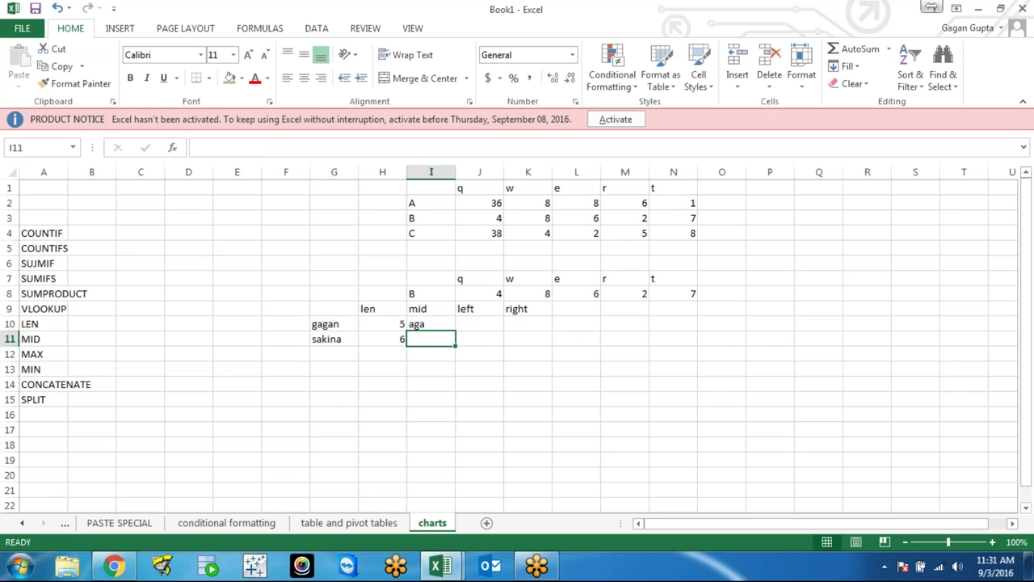
pyautogui.write('=')
pyautogui.write('mid')
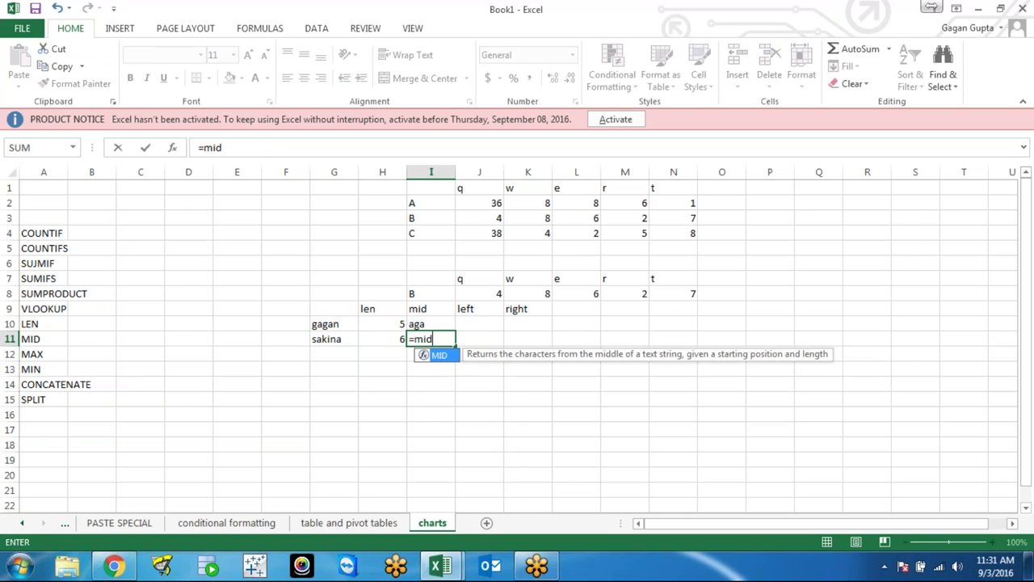
pyautogui.press('Tab')
pyautogui.press('Left')
pyautogui.press('Left')
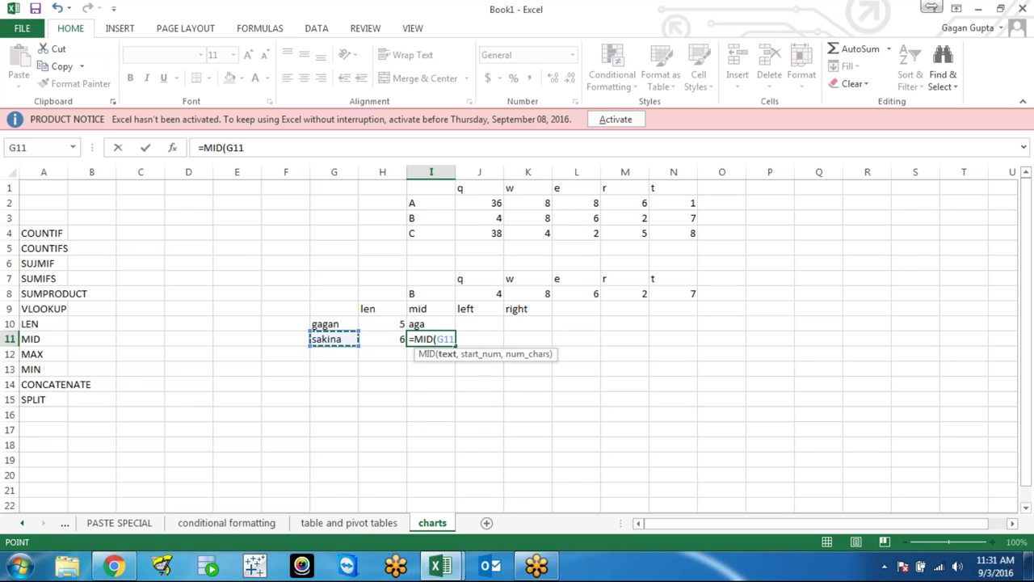
pyautogui.write(',')
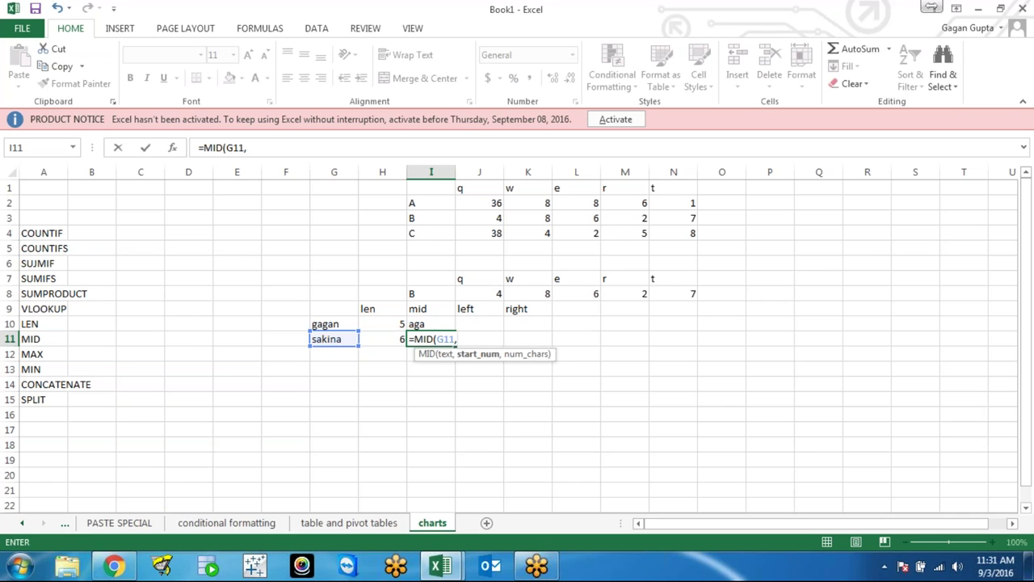
pyautogui.write('3,')
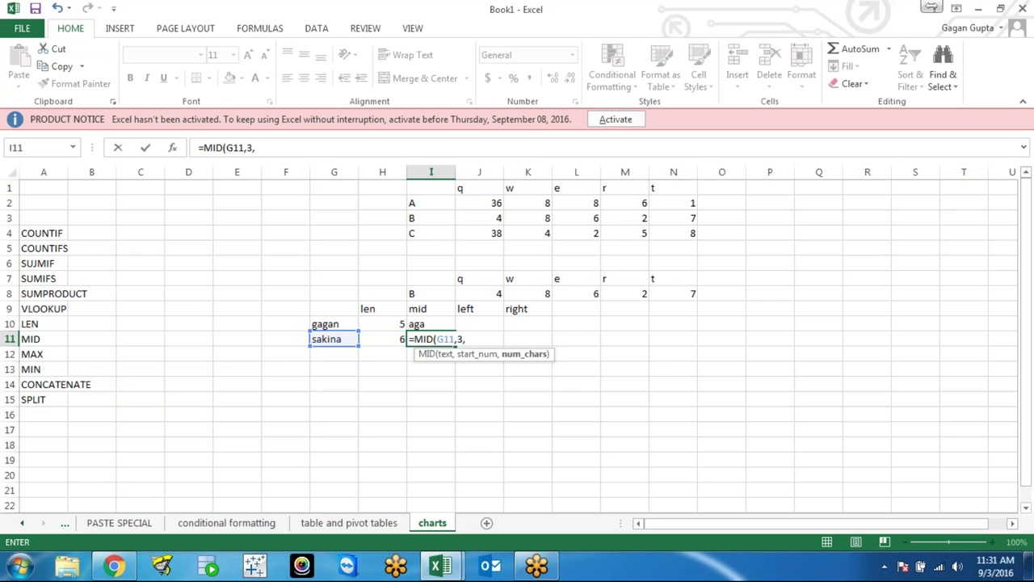
pyautogui.write('2')
pyautogui.write(')')
pyautogui.press('Return')
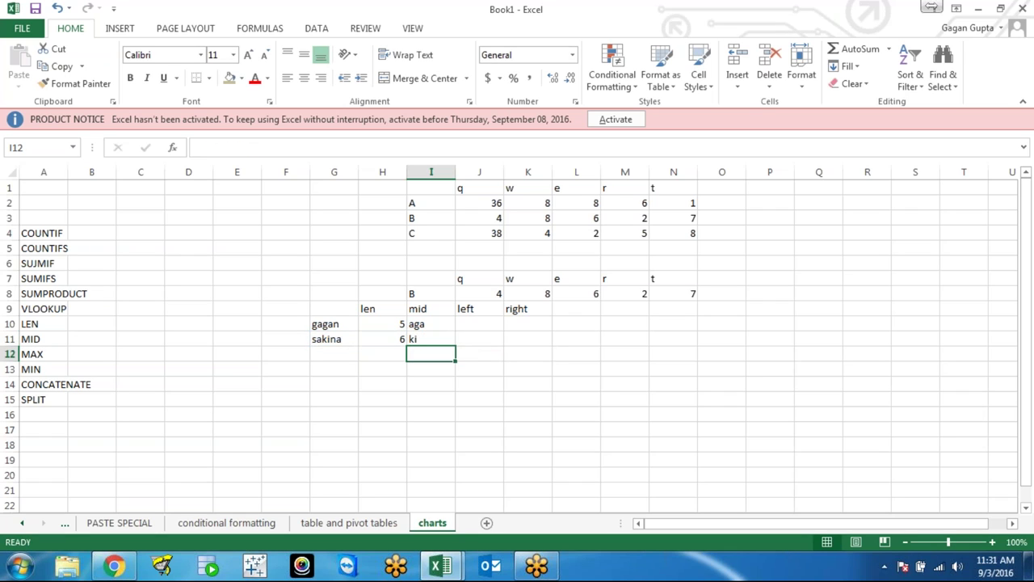
# Step: Check both MID formulas in I10 and I11
pyautogui.click(431, 339)
pyautogui.press('Down')
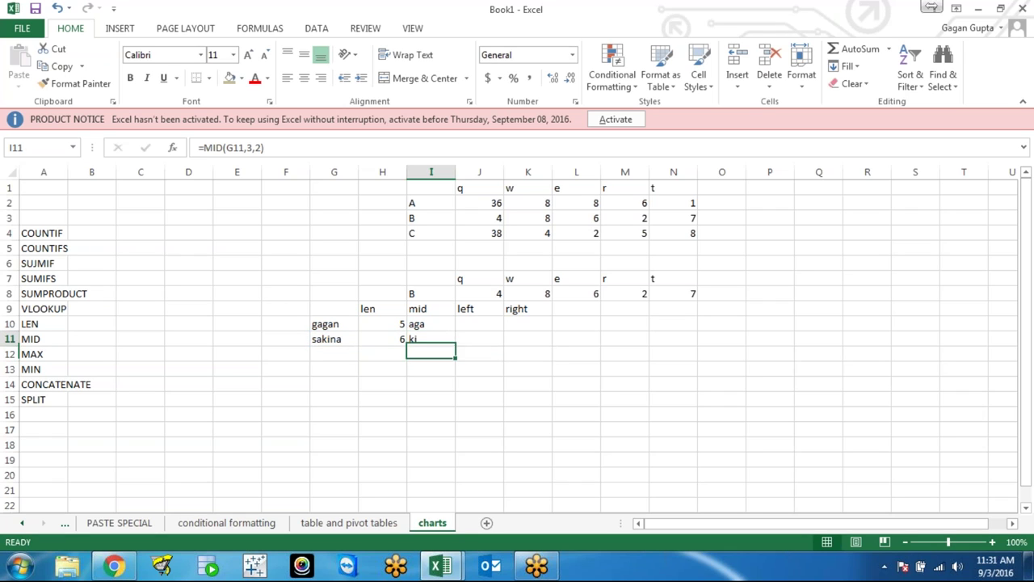
pyautogui.press('Up')
pyautogui.press('Up')
pyautogui.press('Right')
pyautogui.press('Left')
pyautogui.press('Down')
pyautogui.press('Up')
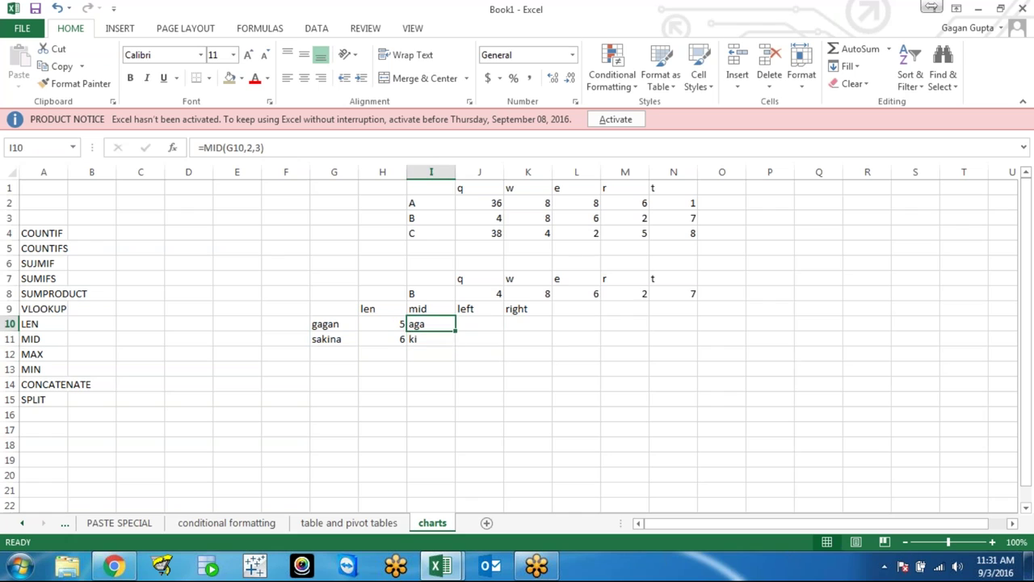
pyautogui.press('Right')
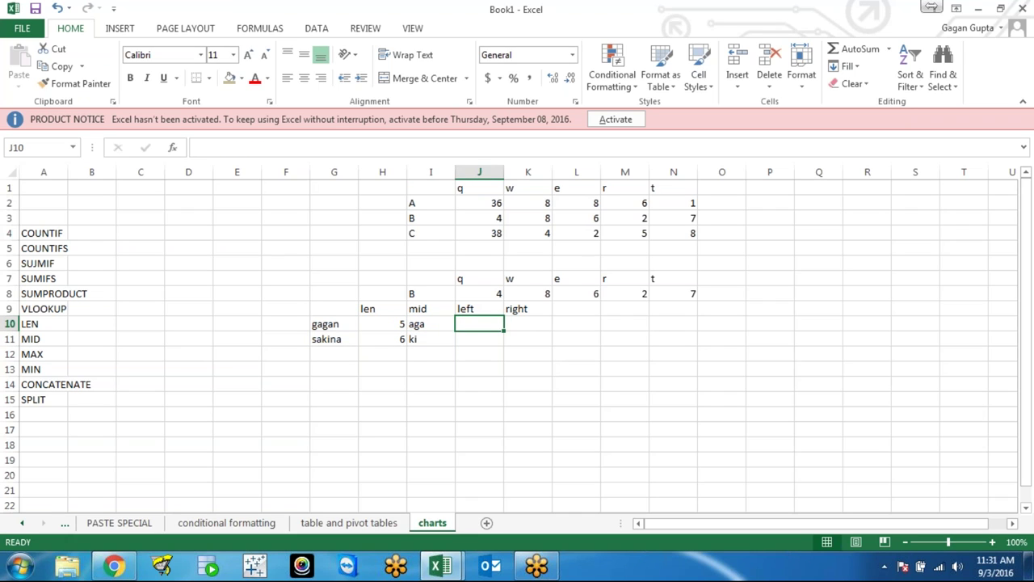
# Step: Enter =LEFT(G10,2) in J10, returning ga
pyautogui.write('=')
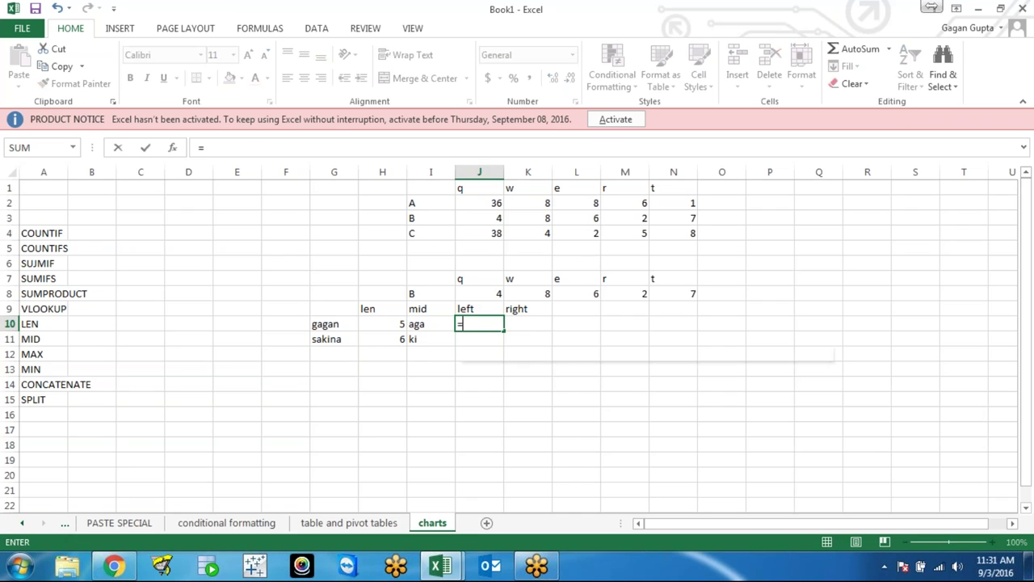
pyautogui.write('left')
pyautogui.press('Tab')
pyautogui.press('Left')
pyautogui.press('Left')
pyautogui.press('Left')
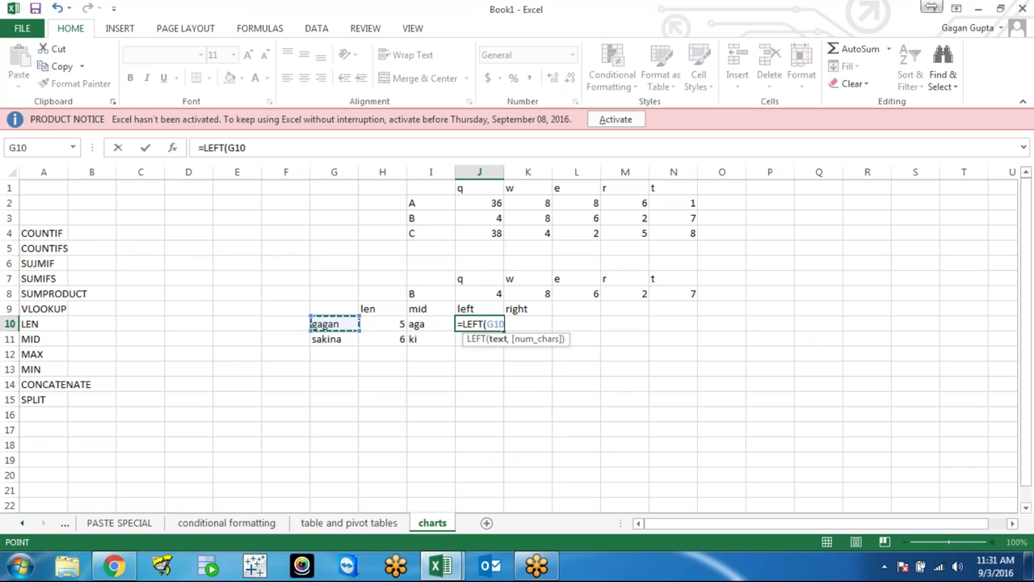
pyautogui.write(',')
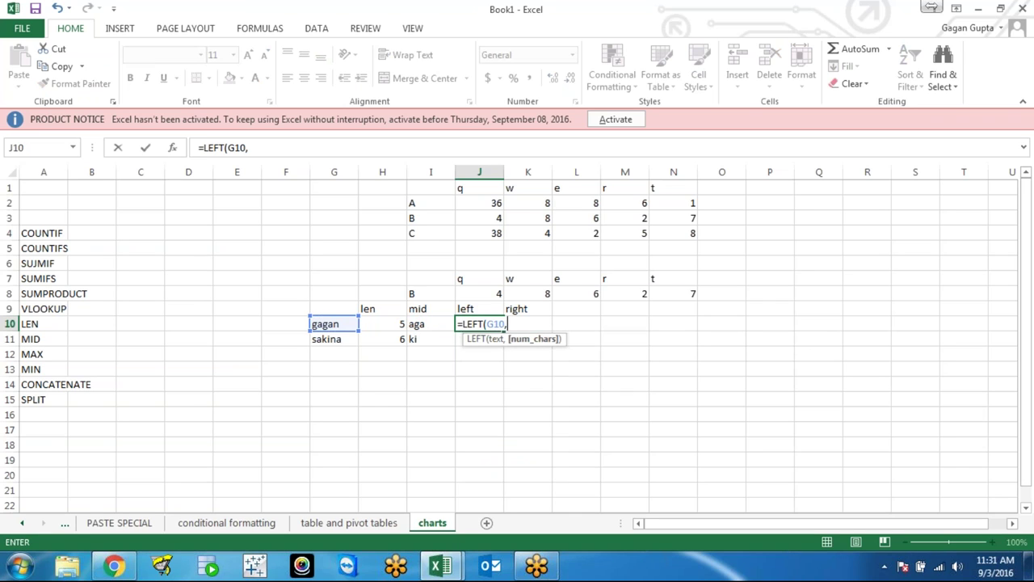
pyautogui.write('2')
pyautogui.write(')')
pyautogui.press('Return')
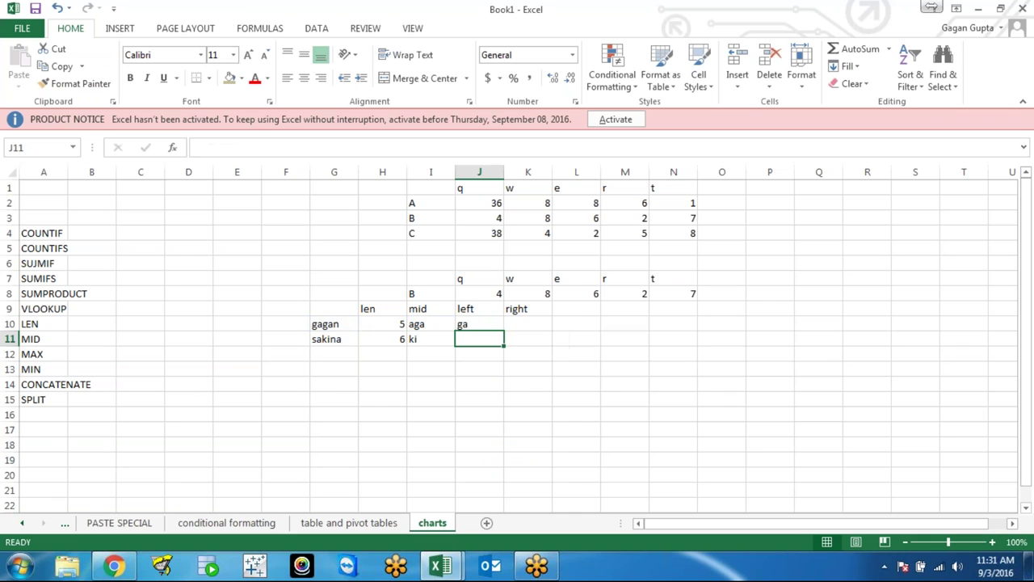
# Step: Copy the LEFT formula down to J11 so it shows sa
pyautogui.press('Up')
pyautogui.hotkey('ctrl', 'c')
pyautogui.press('Down')
pyautogui.hotkey('ctrl', 'v')
pyautogui.press('Down')
pyautogui.press('Up')
pyautogui.click(528, 323)
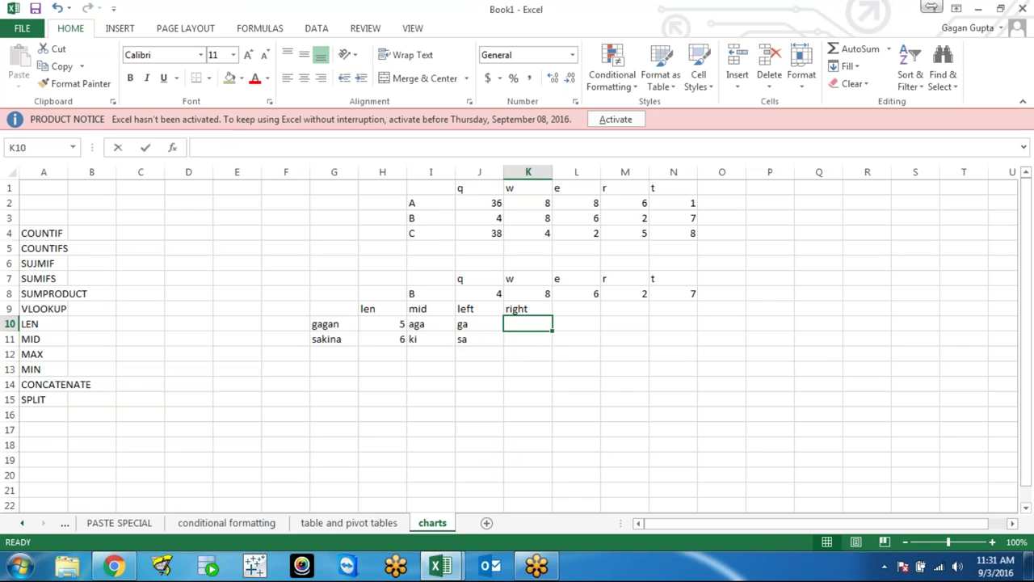
# Step: Enter =RIGHT(G10,2) in K10 and copy it to K11, returning 'an' and 'na'
pyautogui.write('=right')
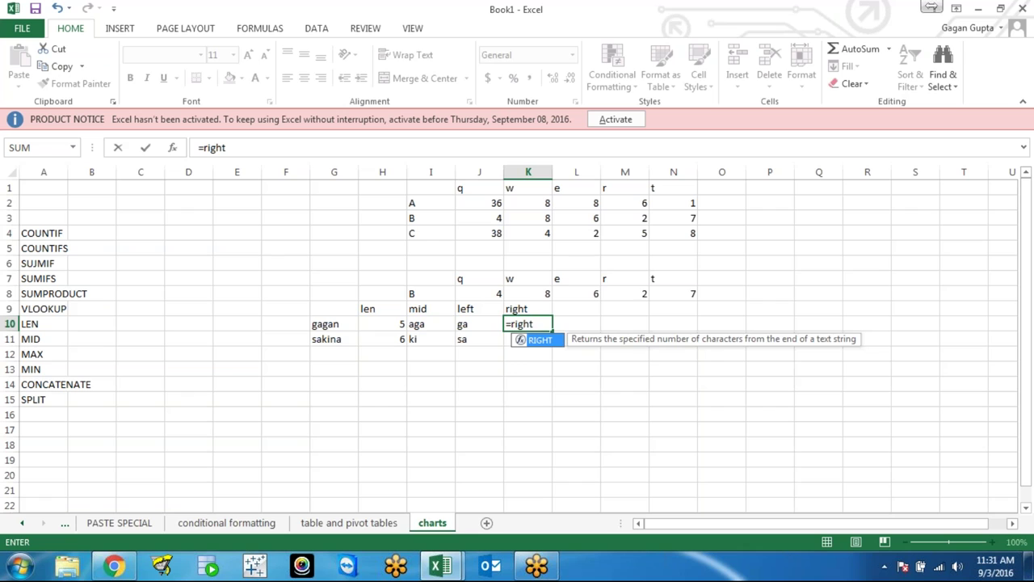
pyautogui.press('Tab')
pyautogui.press('Left')
pyautogui.press('Left')
pyautogui.press('Left')
pyautogui.press('Left')
pyautogui.write(',2)')
pyautogui.press('Return')
pyautogui.press('Up')
pyautogui.hotkey('ctrl', 'c')
pyautogui.press('Down')
pyautogui.hotkey('ctrl', 'v')
pyautogui.press('Down')
pyautogui.press('Up')
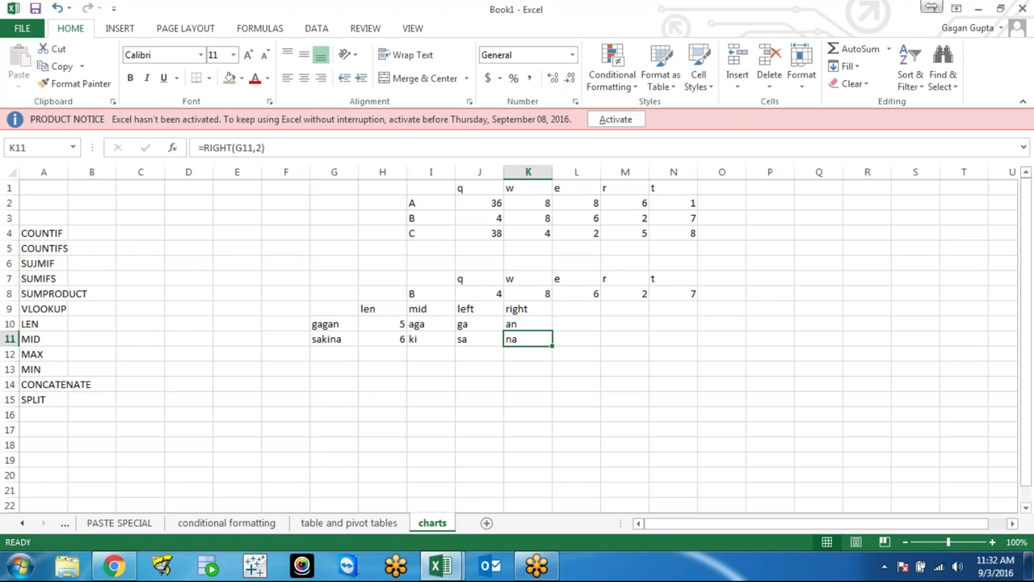
# Step: Review the LEFT formulas in J10 and J11
pyautogui.click(480, 323)
pyautogui.click(479, 309)
pyautogui.click(479, 339)
pyautogui.press('Down')
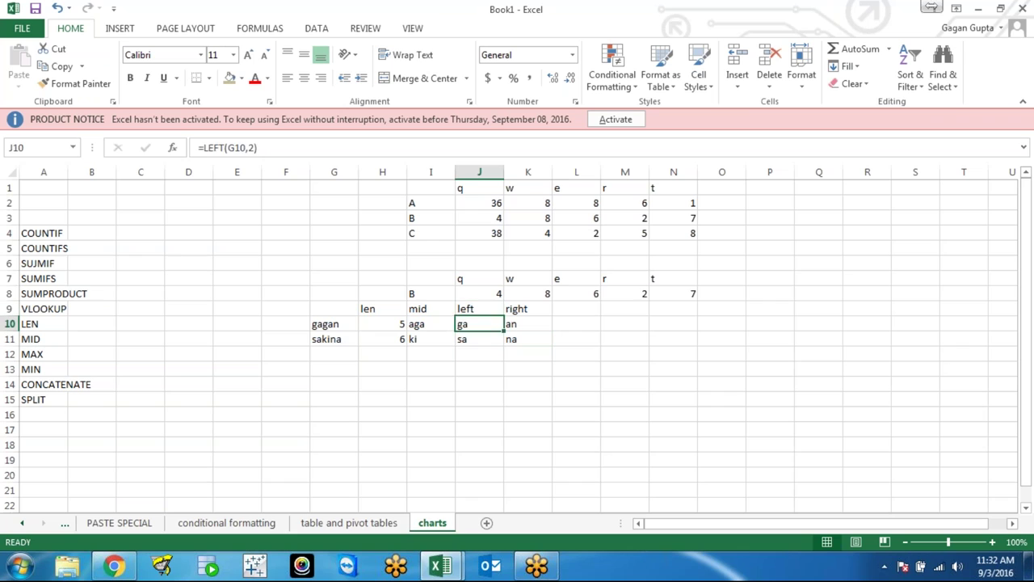
pyautogui.press('Left')
pyautogui.press('Left')
pyautogui.press('Left')
pyautogui.press('Left')
pyautogui.press('Left')
pyautogui.press('Left')
pyautogui.press('Left')
pyautogui.press('Left')
pyautogui.press('Down')
pyautogui.press('Down')
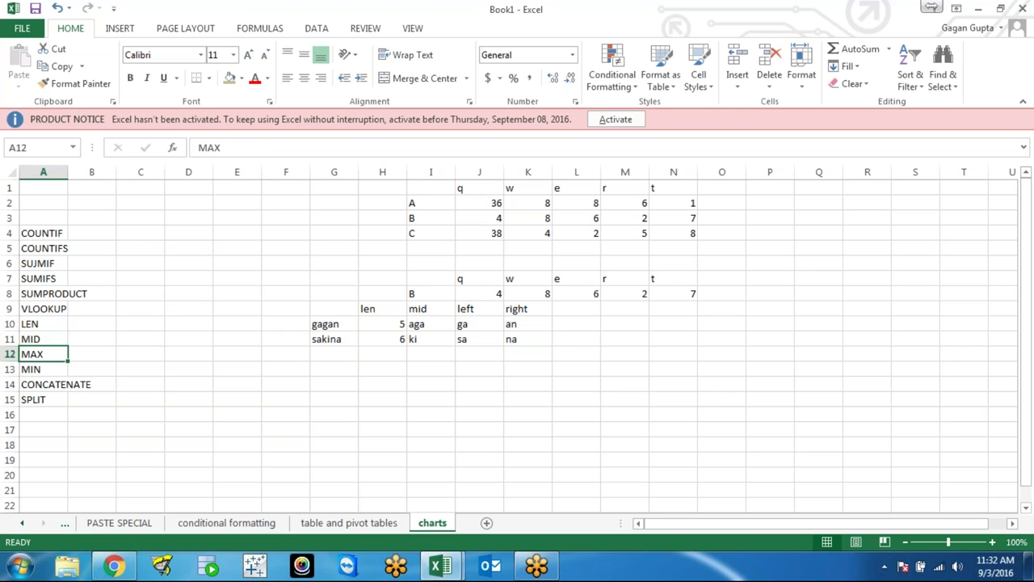
pyautogui.press('Right')
pyautogui.press('Right')
pyautogui.press('Right')
pyautogui.press('Right')
pyautogui.press('Right')
pyautogui.press('Down')
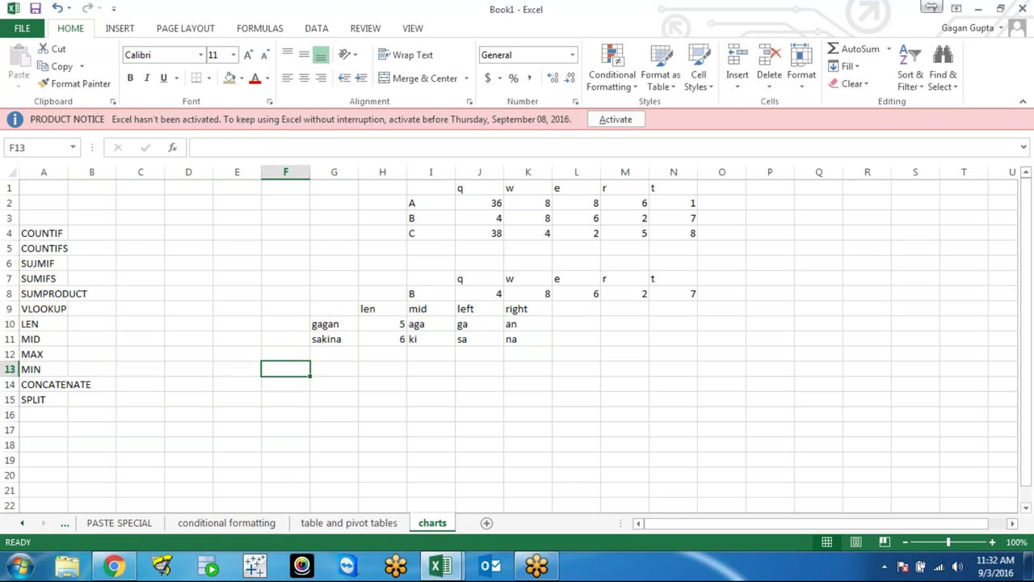
pyautogui.write('235 2345 234 5234 534 5 345 34 534')
pyautogui.press('Up')
pyautogui.press('Up')
pyautogui.press('Up')
pyautogui.press('Up')
pyautogui.press('Right')
pyautogui.press('Right')
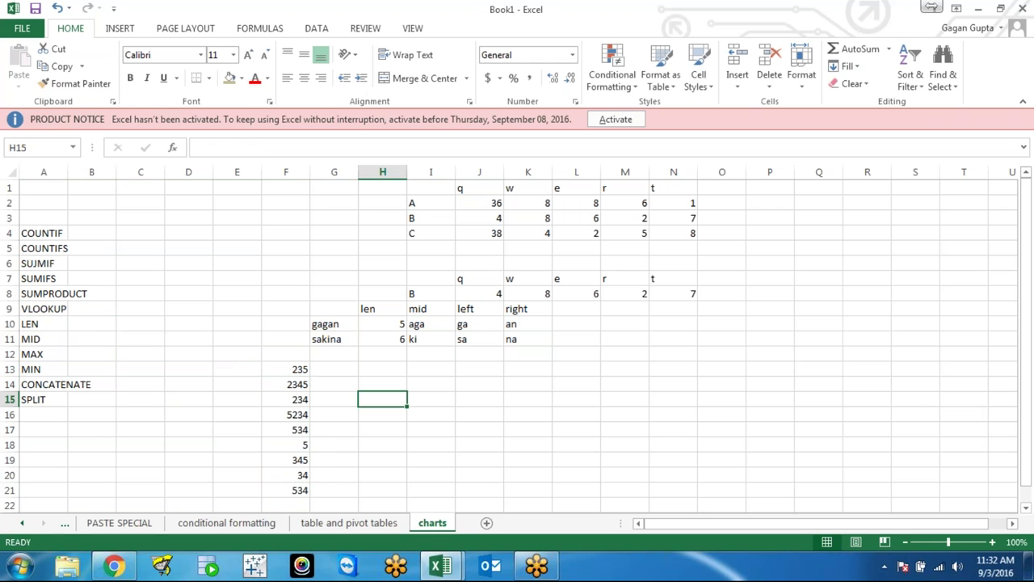
pyautogui.write('=max(')
pyautogui.press('Left')
pyautogui.press('Left')
pyautogui.press('Left')
pyautogui.press('Up')
pyautogui.press('Up')
pyautogui.press('Right')
pyautogui.hotkey('shift', 'Down')
pyautogui.hotkey('shift', 'Down')
pyautogui.hotkey('shift', 'Down')
pyautogui.press('F4')
pyautogui.press('Return')
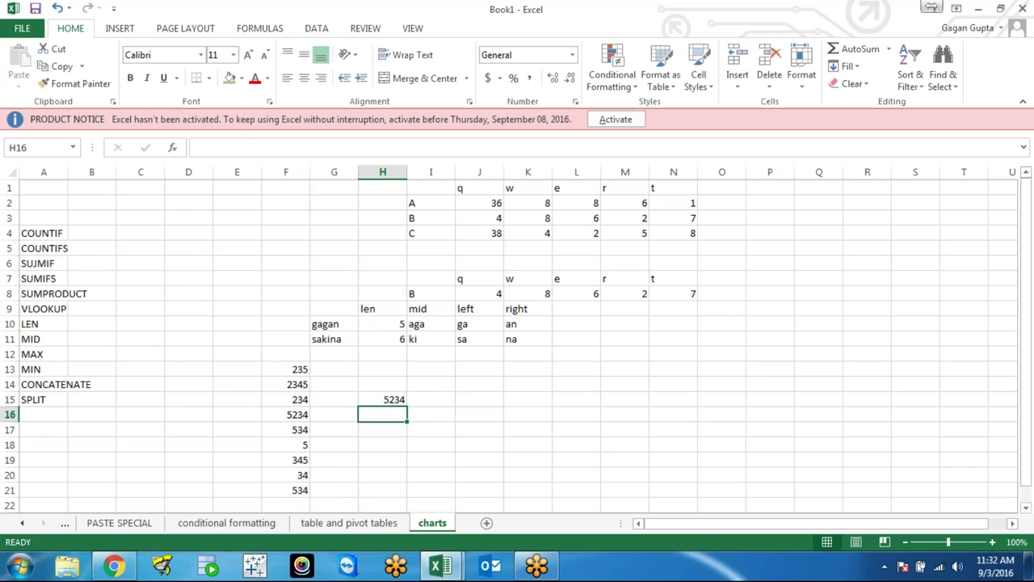
pyautogui.click(382, 400)
pyautogui.press('Delete')
pyautogui.write('=min')
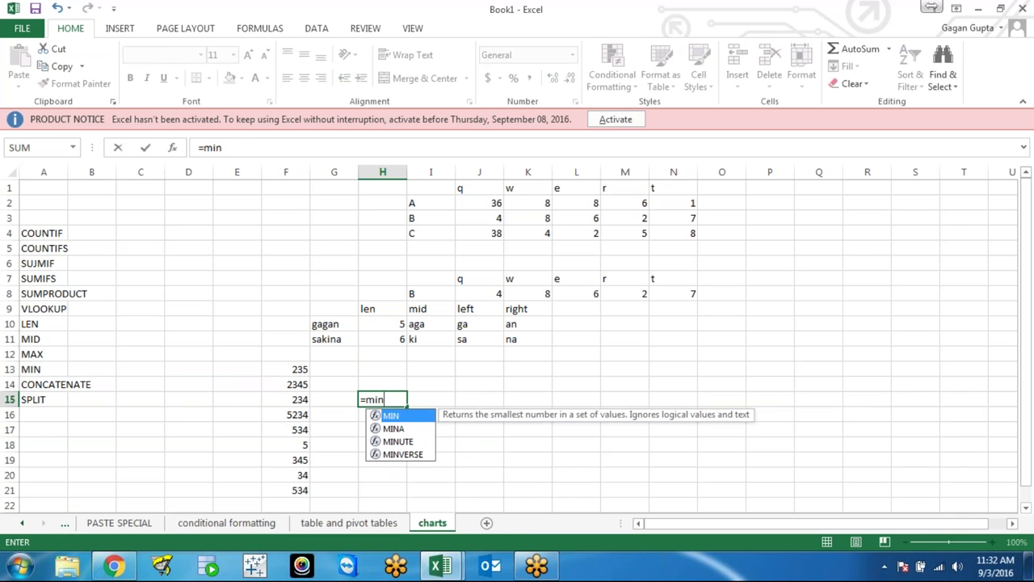
pyautogui.press('Tab')
pyautogui.press('Left')
pyautogui.press('Left')
pyautogui.press('Up')
pyautogui.press('Up')
pyautogui.hotkey('ctrl', 'shift', 'Down')
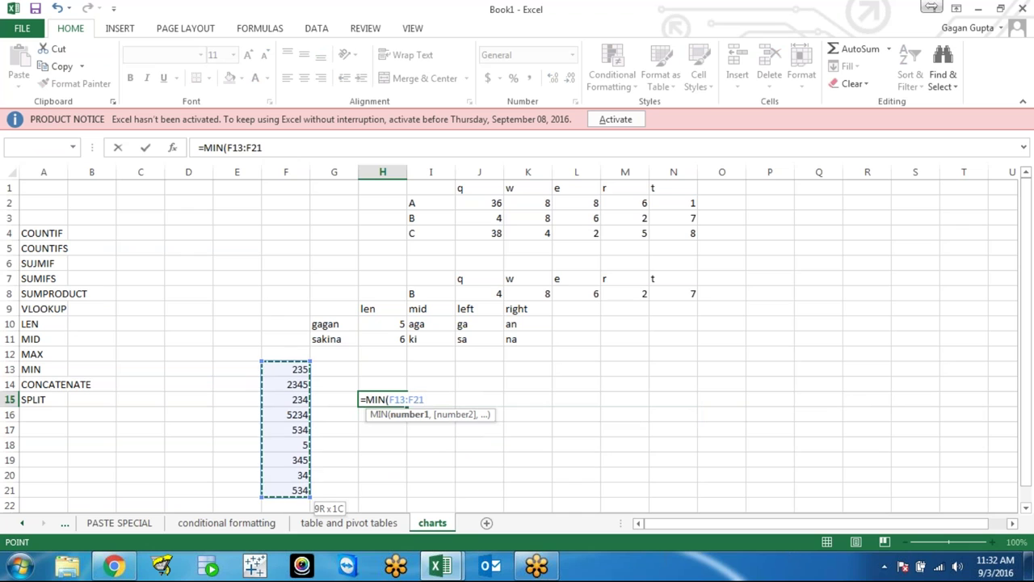
pyautogui.press('Escape')
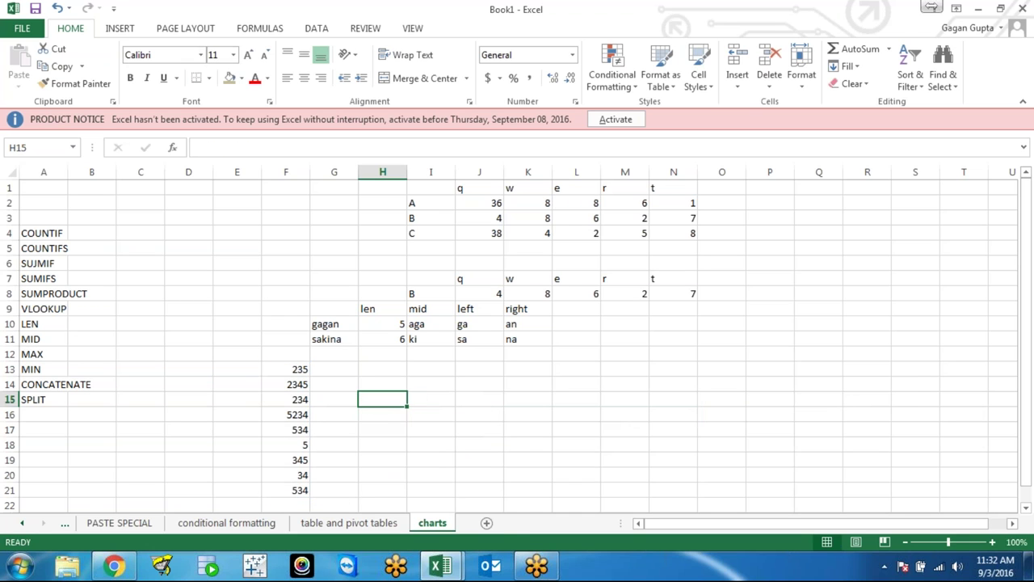
pyautogui.write('=min')
pyautogui.press('Tab')
pyautogui.press('Left')
pyautogui.press('Left')
pyautogui.press('Up')
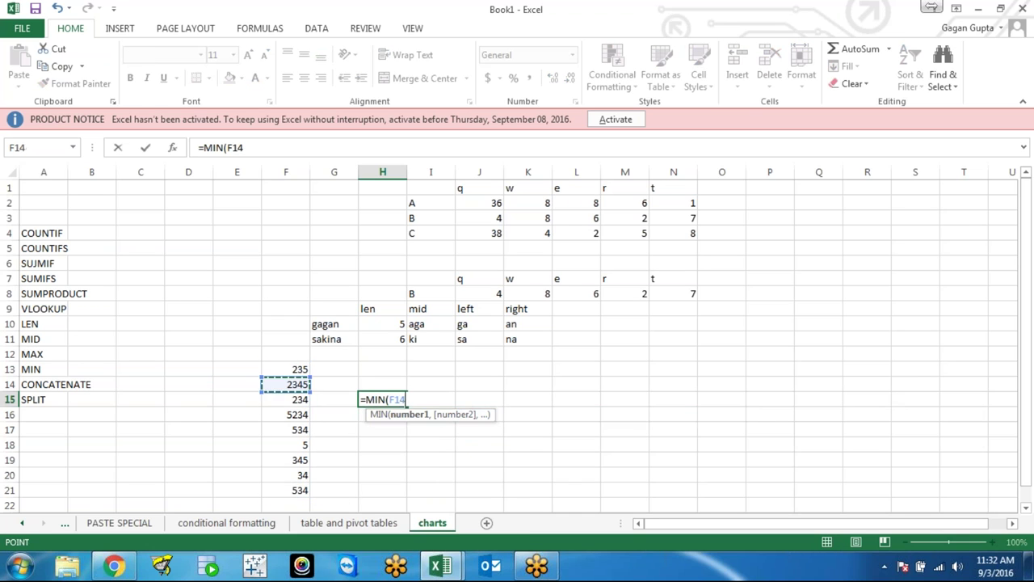
pyautogui.press('Up')
pyautogui.hotkey('ctrl', 'shift', 'Down')
pyautogui.press('F4')
pyautogui.write(',')
pyautogui.press('BackSpace')
pyautogui.write(')')
pyautogui.press('Return')
pyautogui.press('Up')
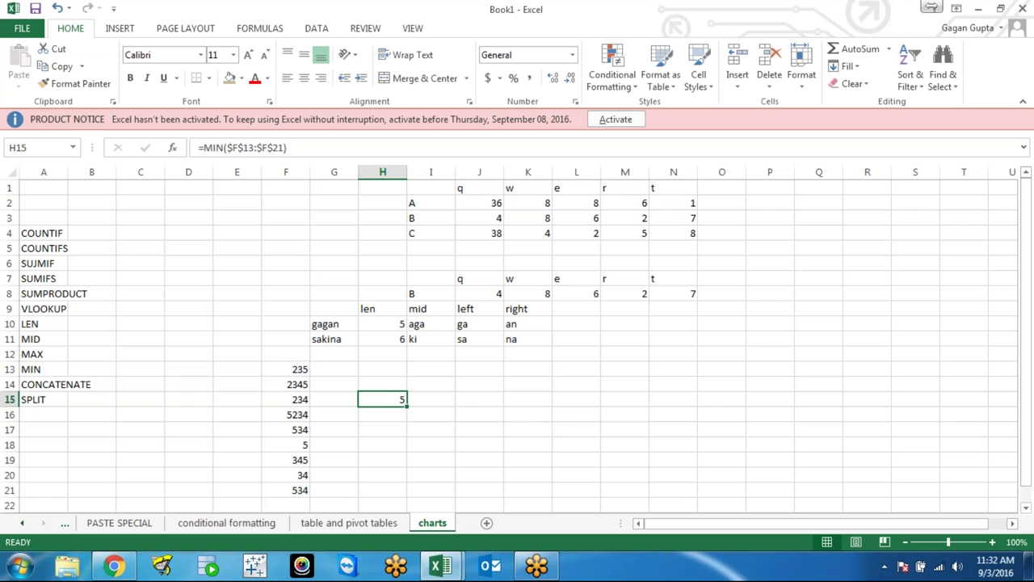
pyautogui.press('Delete')
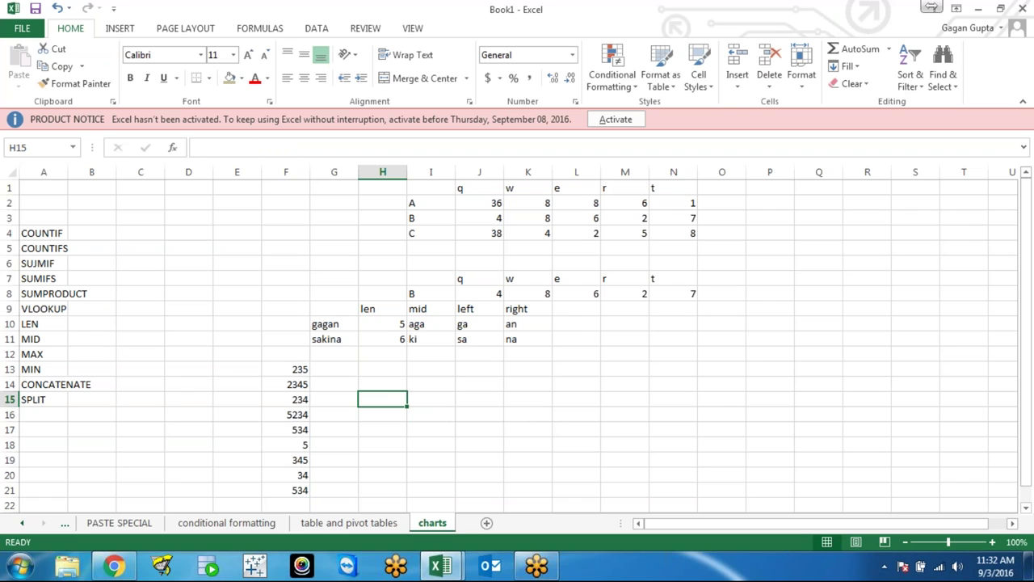
pyautogui.press('Left')
pyautogui.press('Left')
pyautogui.press('Up')
pyautogui.press('Up')
pyautogui.hotkey('ctrl', 'shift', 'Down')
pyautogui.write('\\')
pyautogui.press('Escape')
pyautogui.press('Delete')
# Step: Insert a blank column H between the first names and the LEN results
pyautogui.click(286, 367)
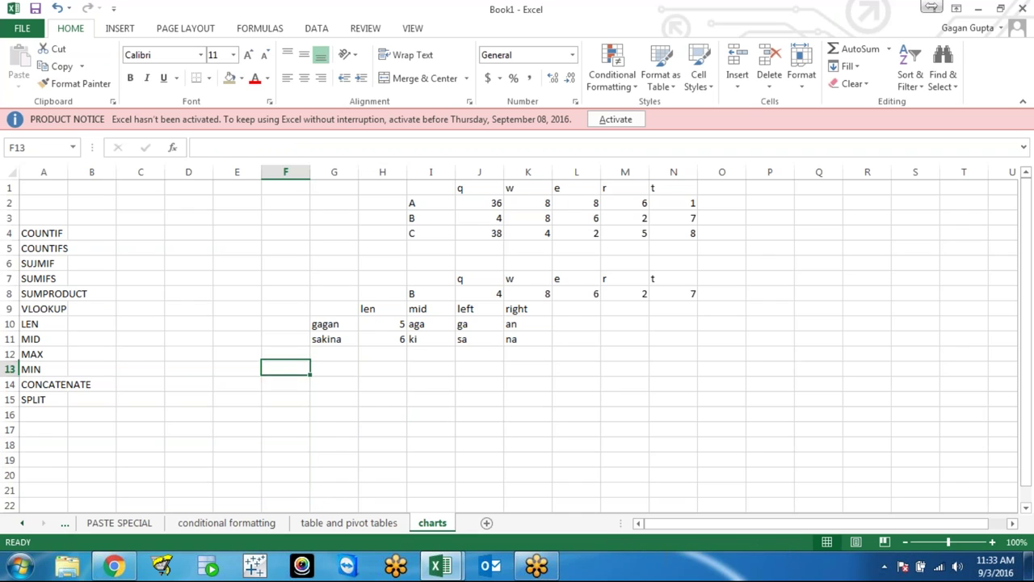
pyautogui.press('Right')
pyautogui.press('Right')
pyautogui.press('Right')
pyautogui.press('Right')
pyautogui.press('Up')
pyautogui.press('Up')
pyautogui.press('Right')
pyautogui.press('Right')
pyautogui.press('Right')
pyautogui.press('Up')
pyautogui.press('Left')
pyautogui.press('Left')
pyautogui.press('Left')
pyautogui.hotkey('ctrl', 'Left')
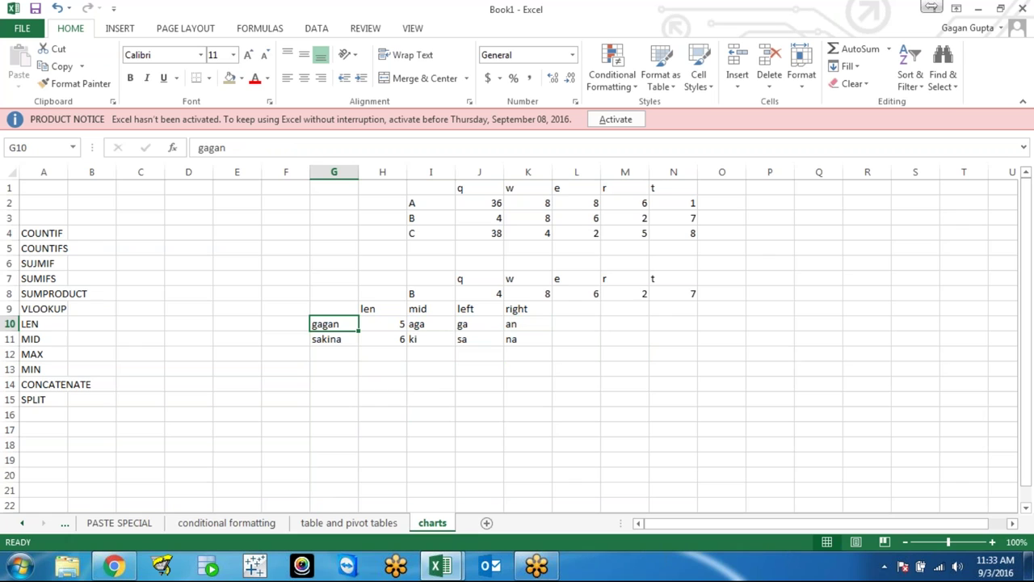
pyautogui.press('Right')
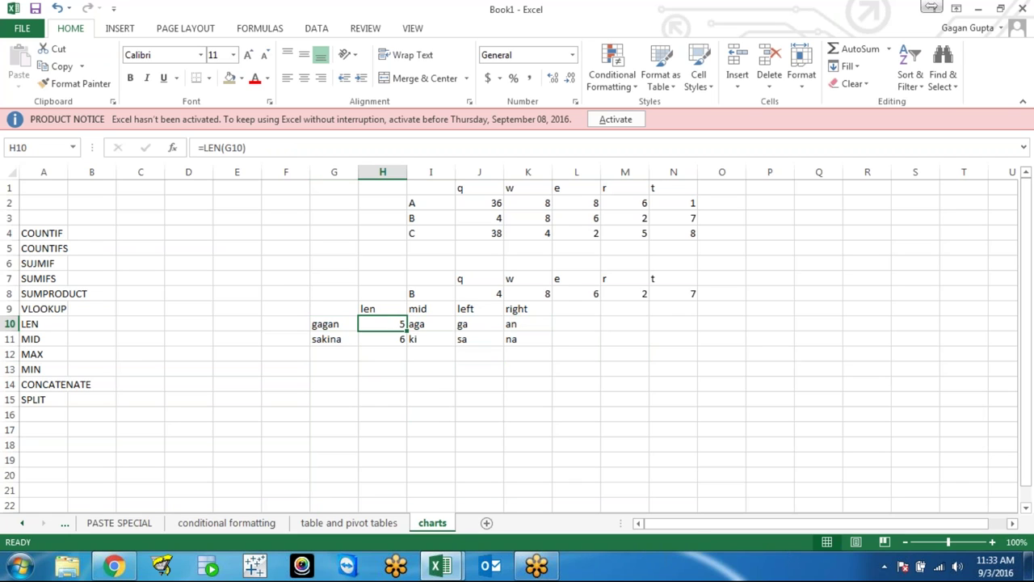
pyautogui.hotkey('alt', 'i')
pyautogui.press('c')
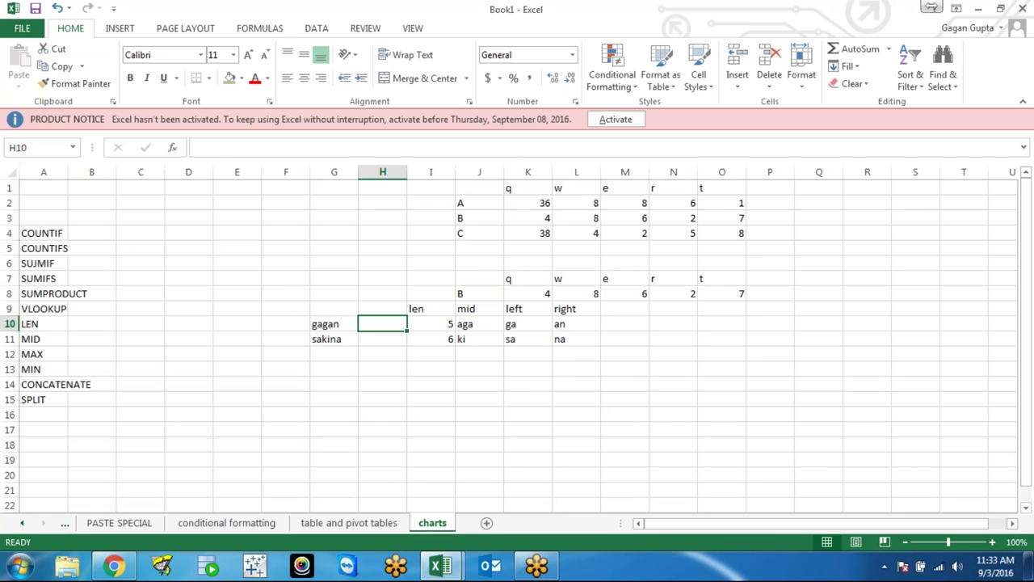
# Step: Type the two surnames into H10 and H11 beside the first names
pyautogui.press('Return')
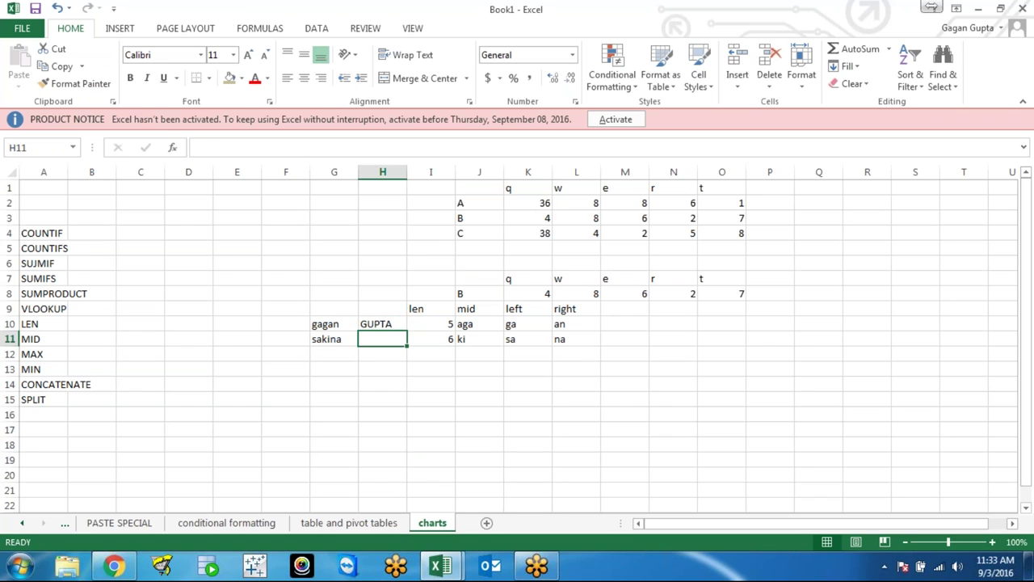
pyautogui.click(382, 324)
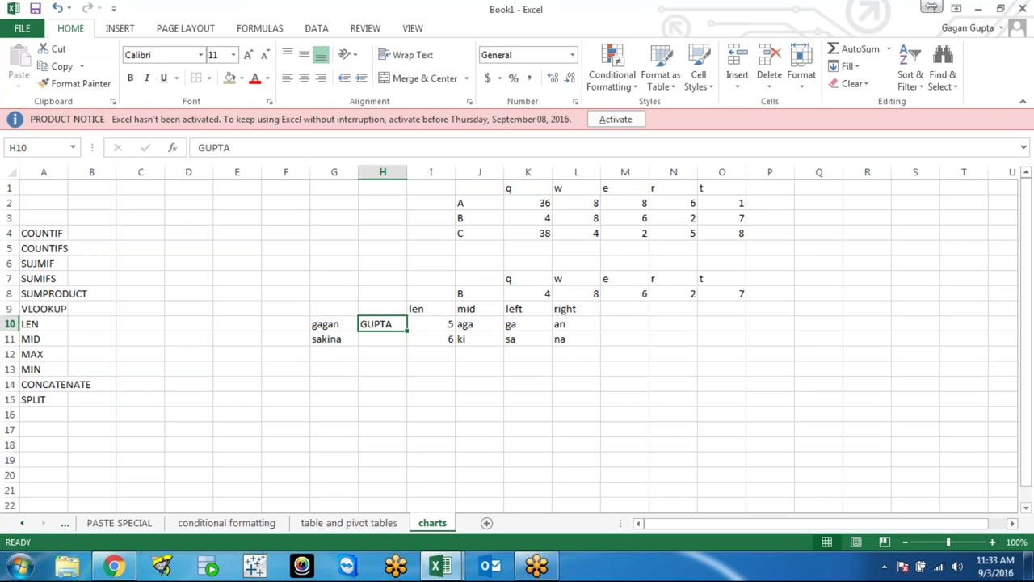
pyautogui.click(382, 338)
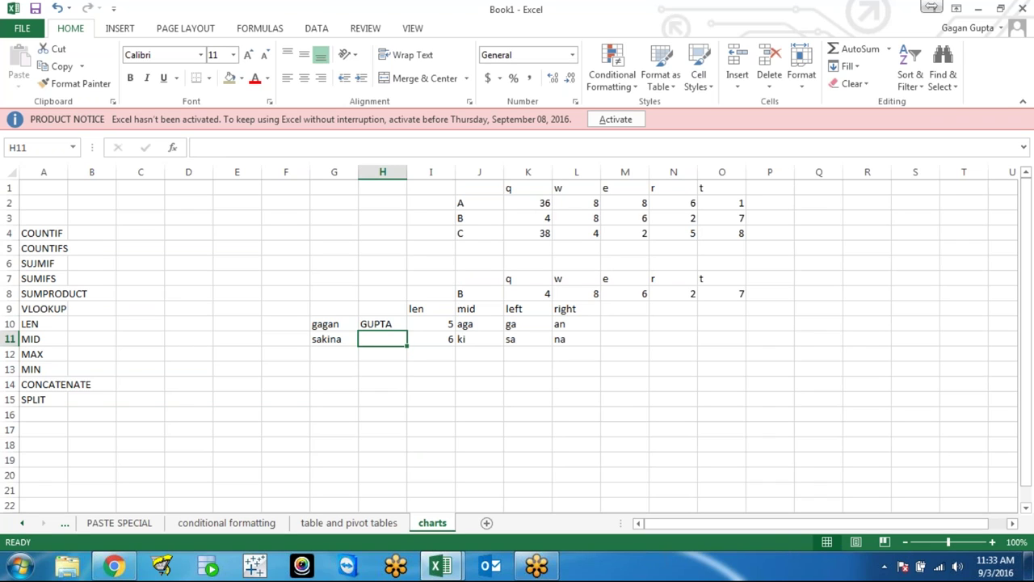
pyautogui.press('Return')
pyautogui.click(420, 324)
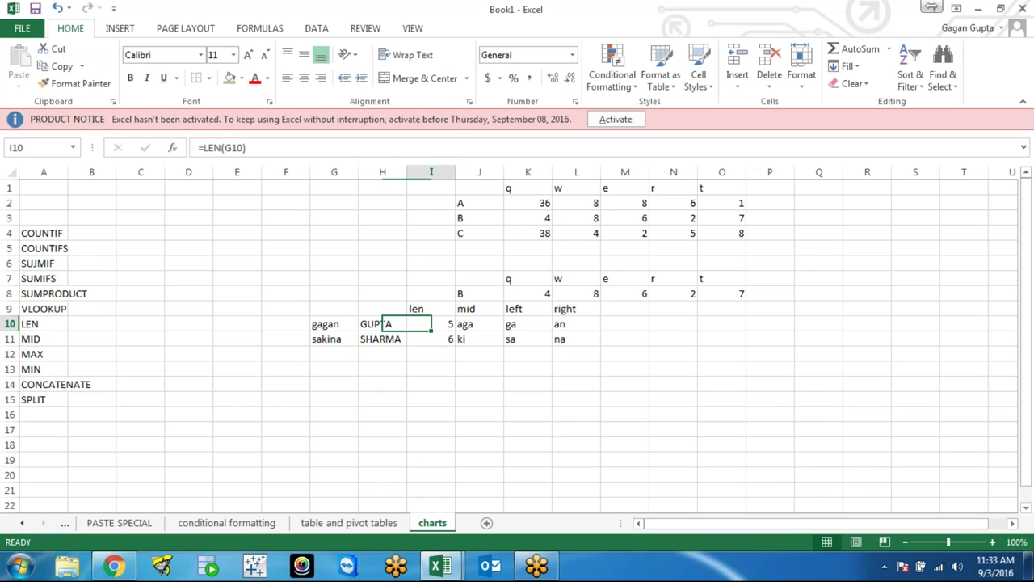
pyautogui.press('Right')
pyautogui.press('Right')
pyautogui.press('Right')
pyautogui.press('Right')
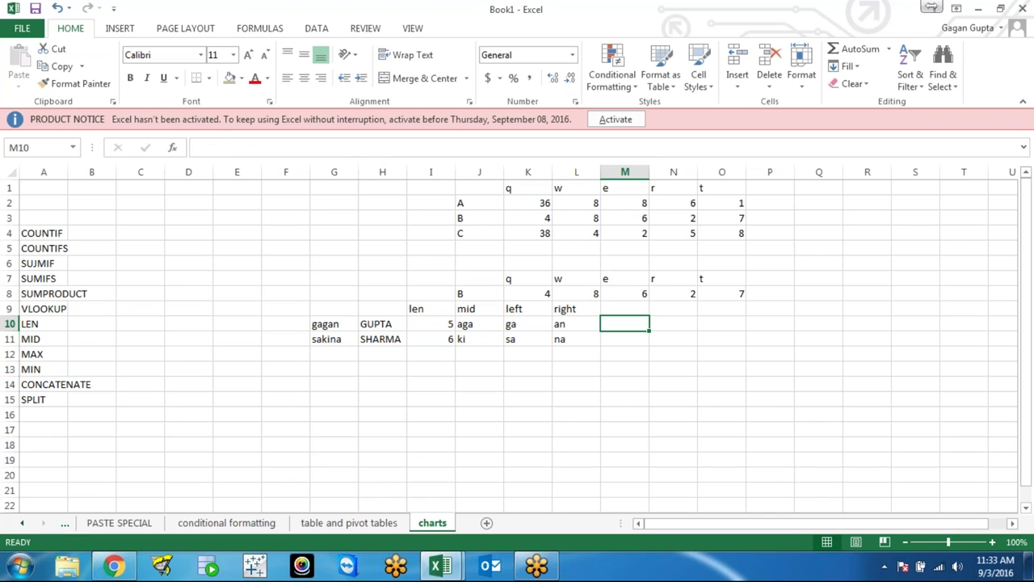
pyautogui.press('Right')
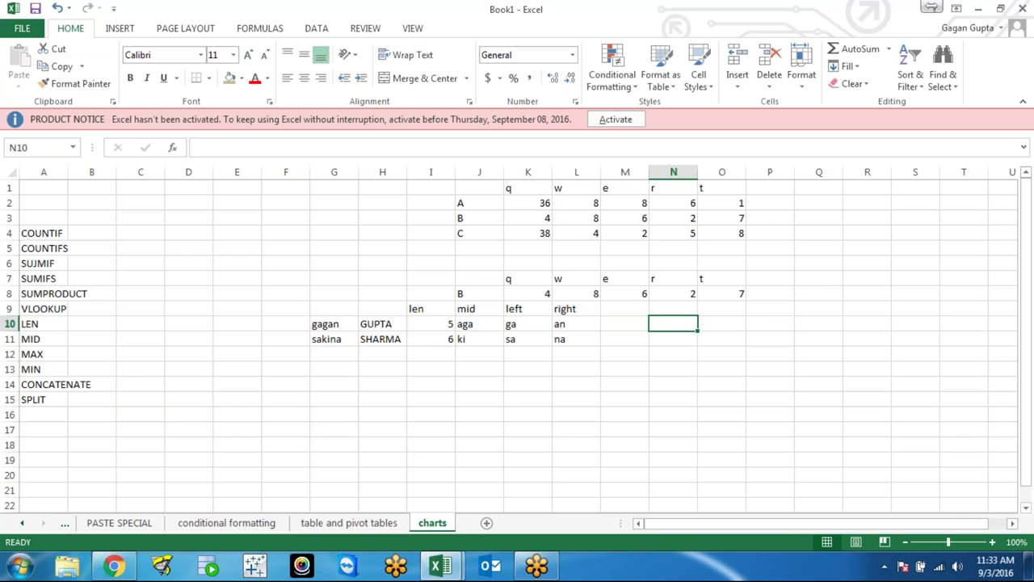
# Step: Enter =CONCATENATE(G10," ",H10) in N10 and fill it down to N11
pyautogui.write('=CON')
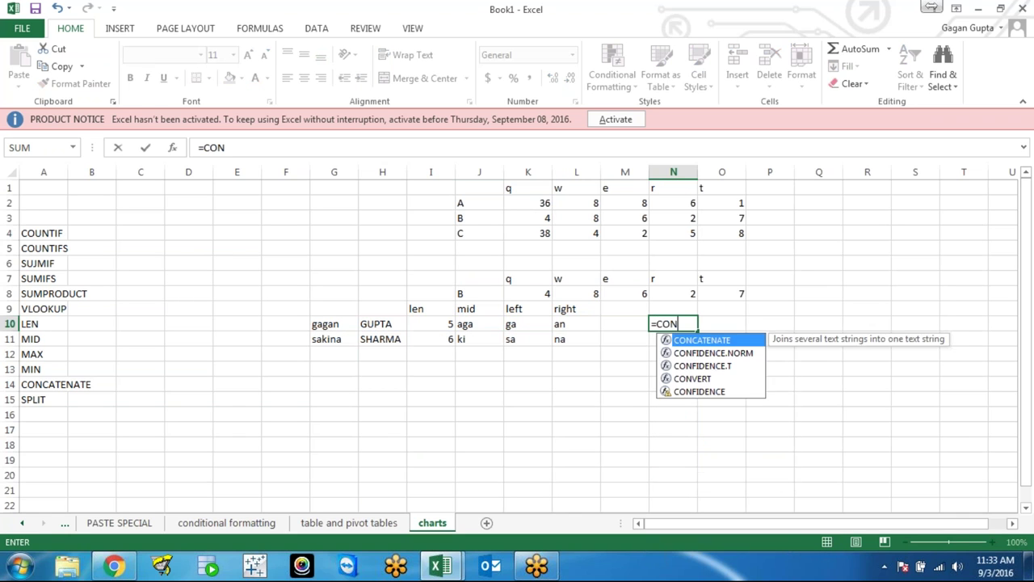
pyautogui.write('1')
pyautogui.press('Escape')
pyautogui.write('=')
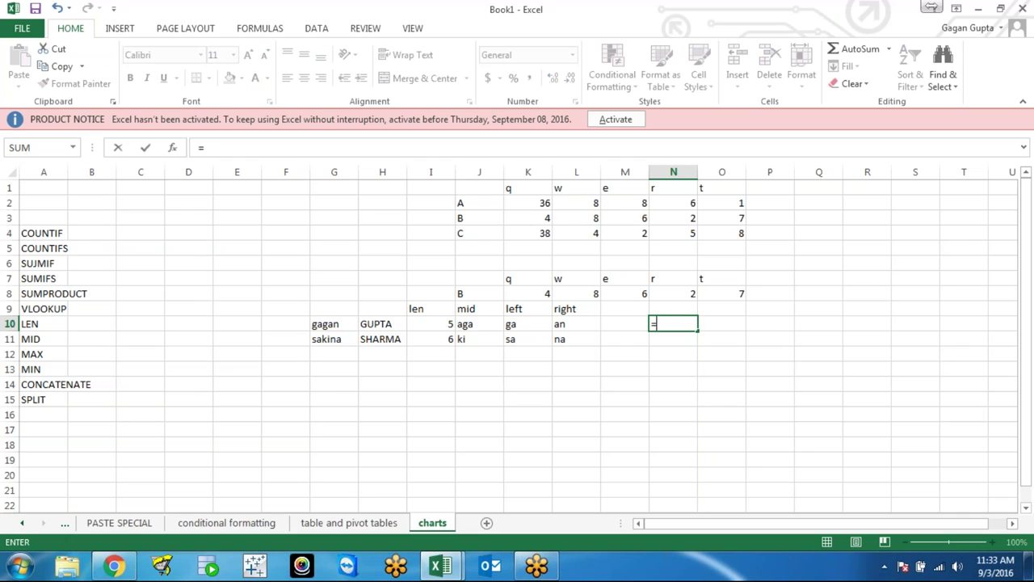
pyautogui.write('CON')
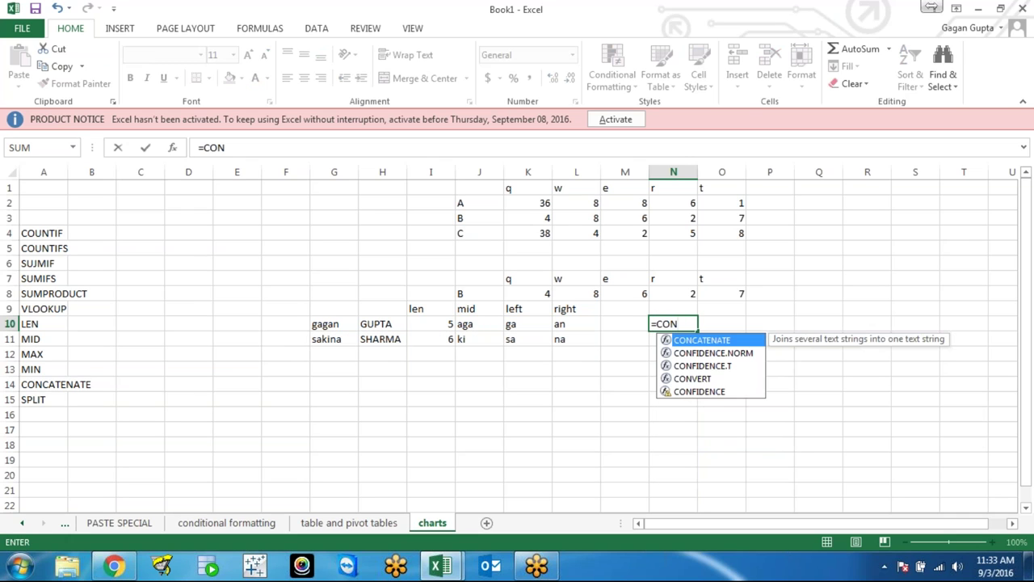
pyautogui.press('Tab')
pyautogui.write('G10," ",')
pyautogui.press('Left')
pyautogui.press('Left')
pyautogui.press('Left')
pyautogui.press('Left')
pyautogui.press('Left')
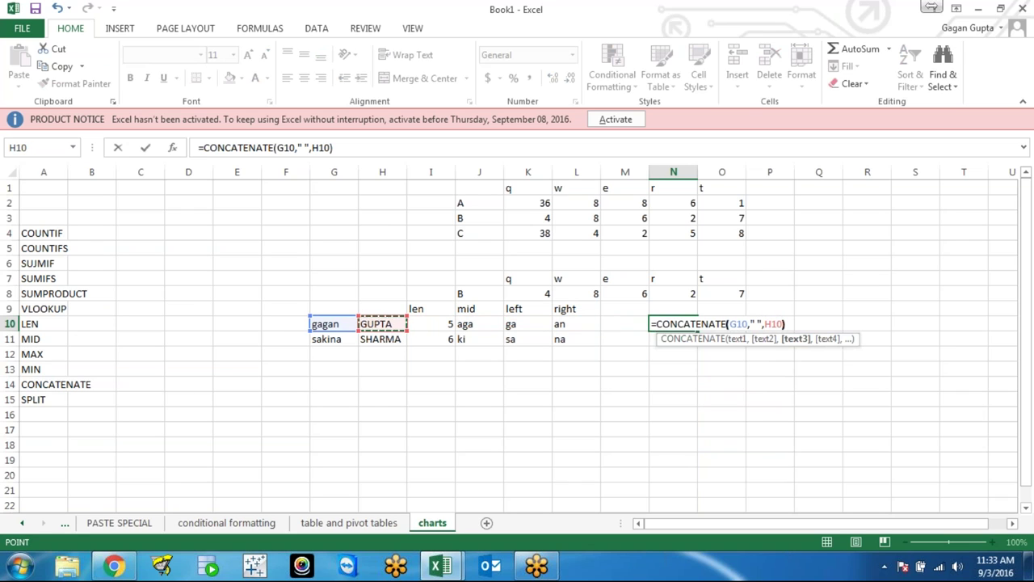
pyautogui.press('Return')
pyautogui.hotkey('ctrl', 'd')
pyautogui.press('Return')
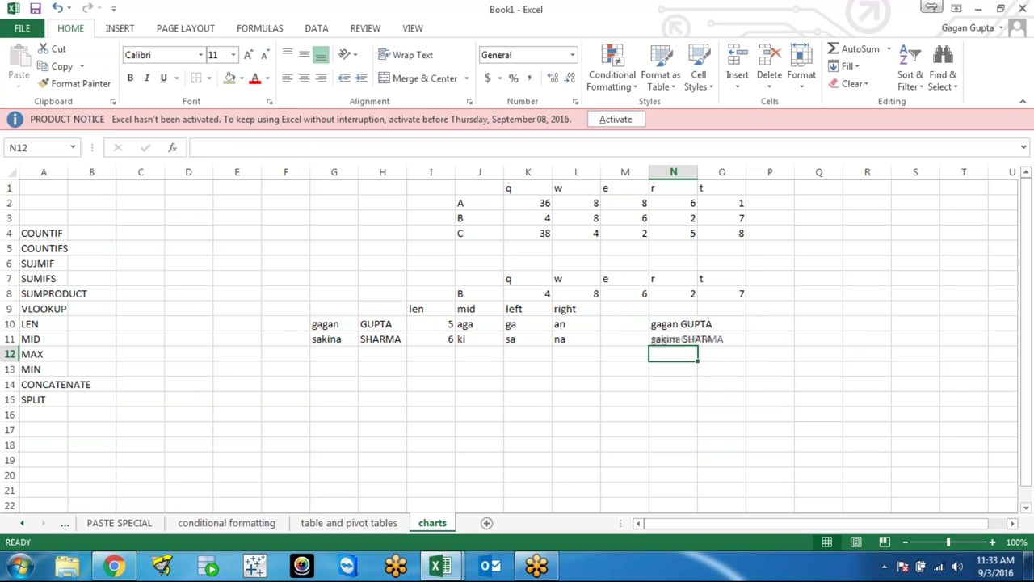
pyautogui.click(673, 339)
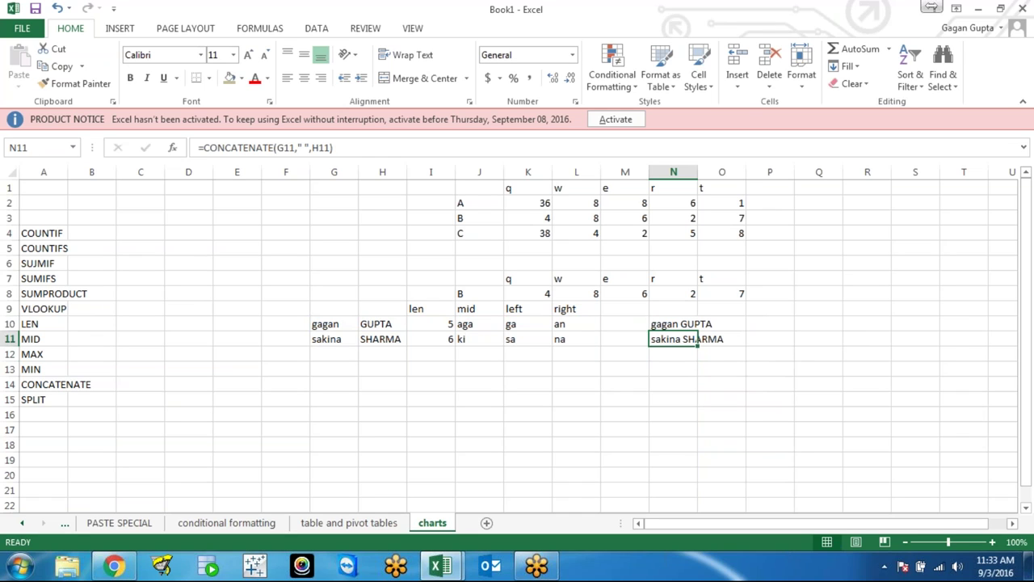
pyautogui.press('Return')
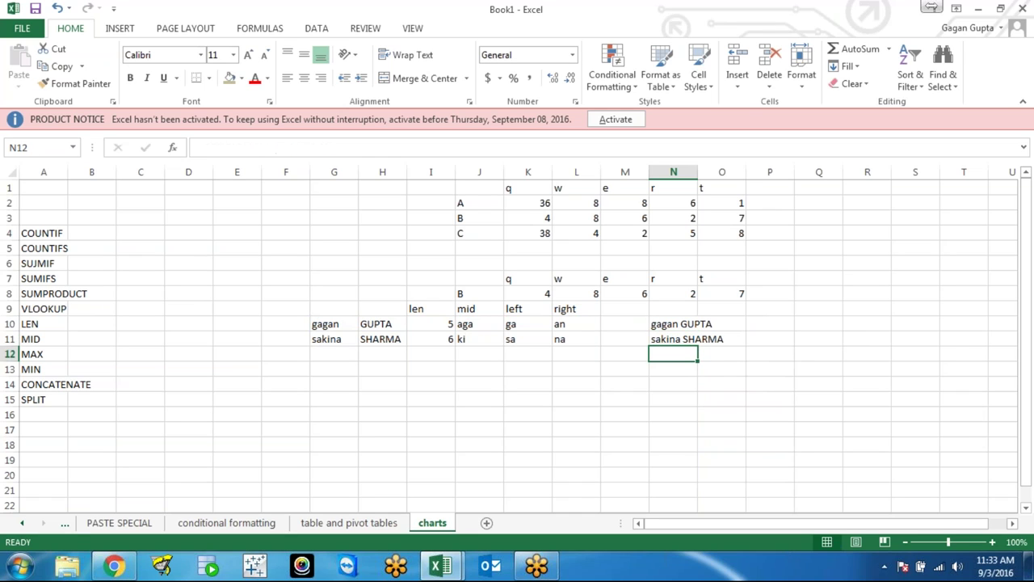
pyautogui.click(42, 444)
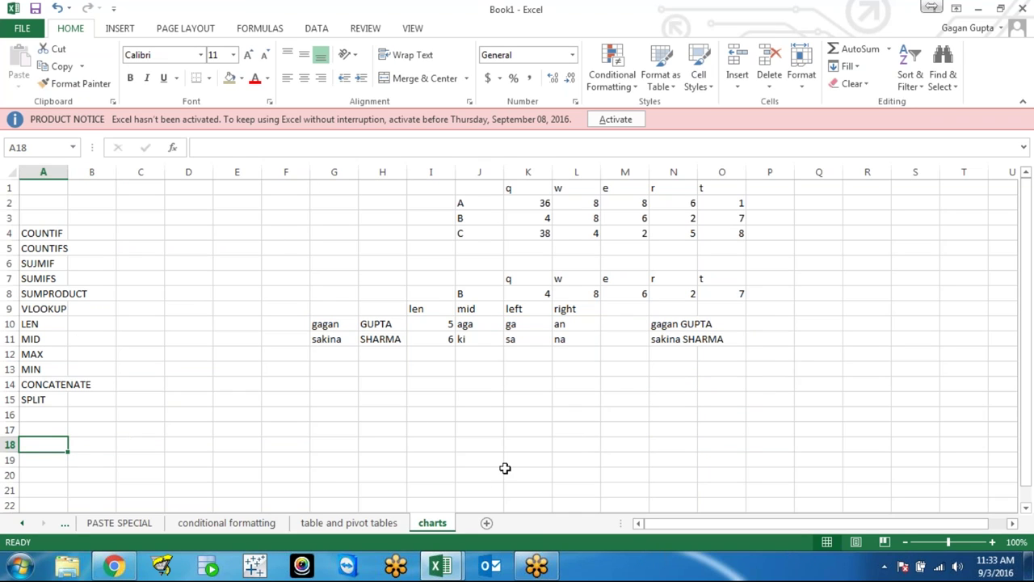
# Step: Add a new sheet and type two capitalised full names into C2 and C3
pyautogui.click(488, 523)
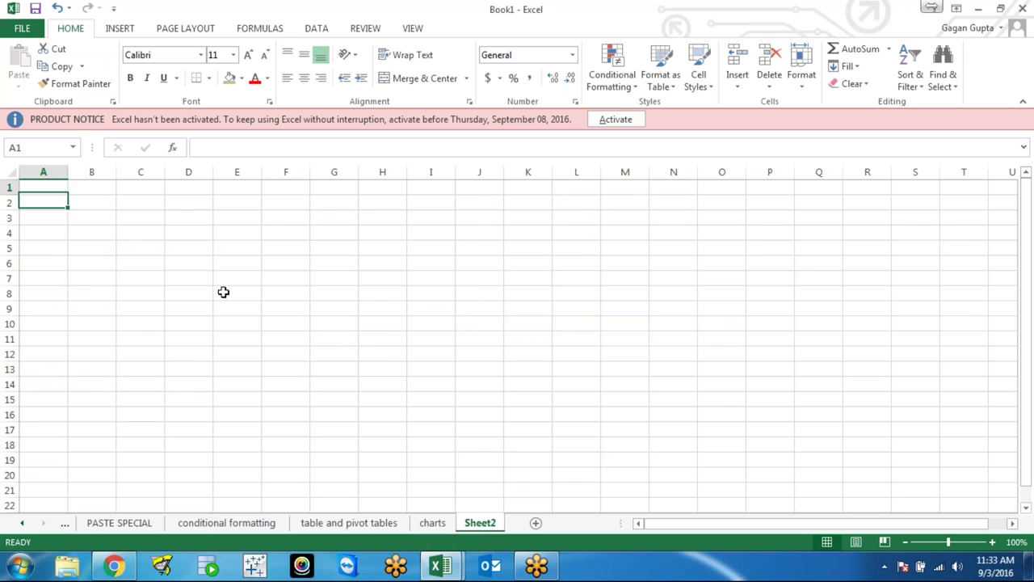
pyautogui.press('Right')
pyautogui.press('Right')
pyautogui.press('Down')
pyautogui.write('GAGAN G')
pyautogui.press('Escape')
pyautogui.write('GAGAN')
pyautogui.press('Return')
pyautogui.press('Up')
pyautogui.press('Right')
pyautogui.press('Left')
pyautogui.press('Return')
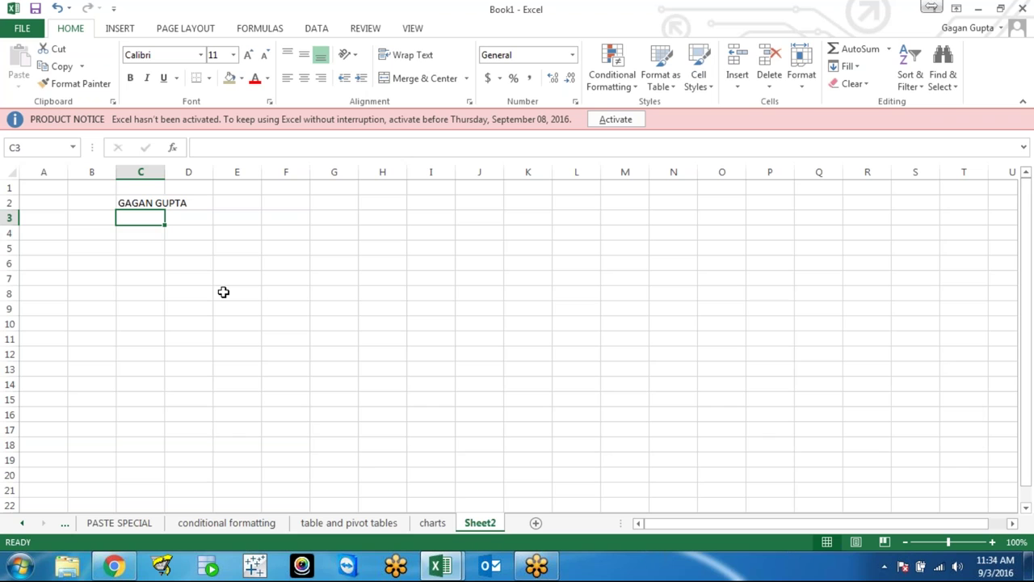
pyautogui.hotkey('shift', 'Return')
# Step: AutoFit column C's width to fit the names
pyautogui.hotkey('shift', 'Down')
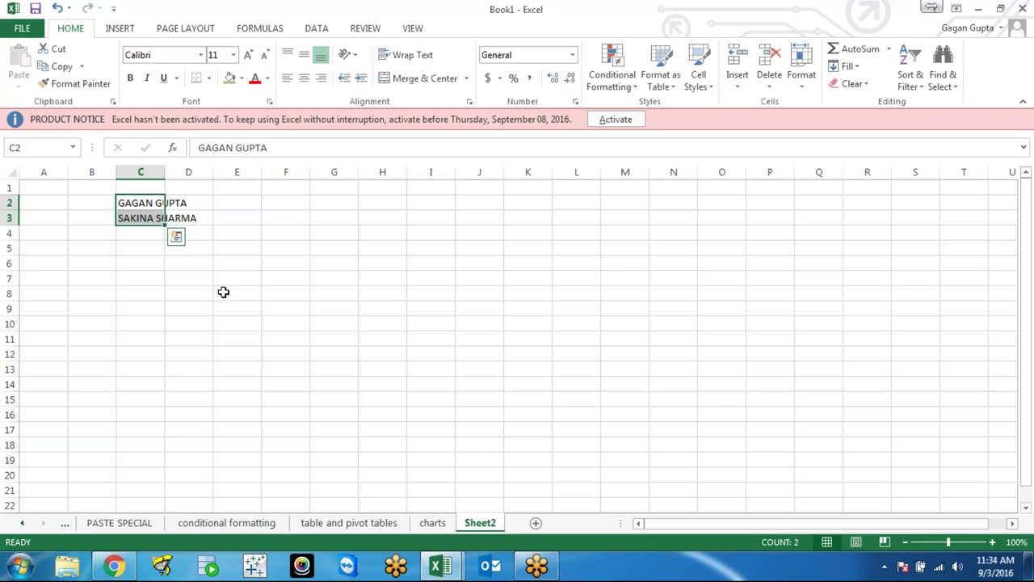
pyautogui.press('alt')
pyautogui.press('h')
pyautogui.press('o')
pyautogui.press('i')
# Step: Select column C and open the Text to Columns wizard
pyautogui.press('Right')
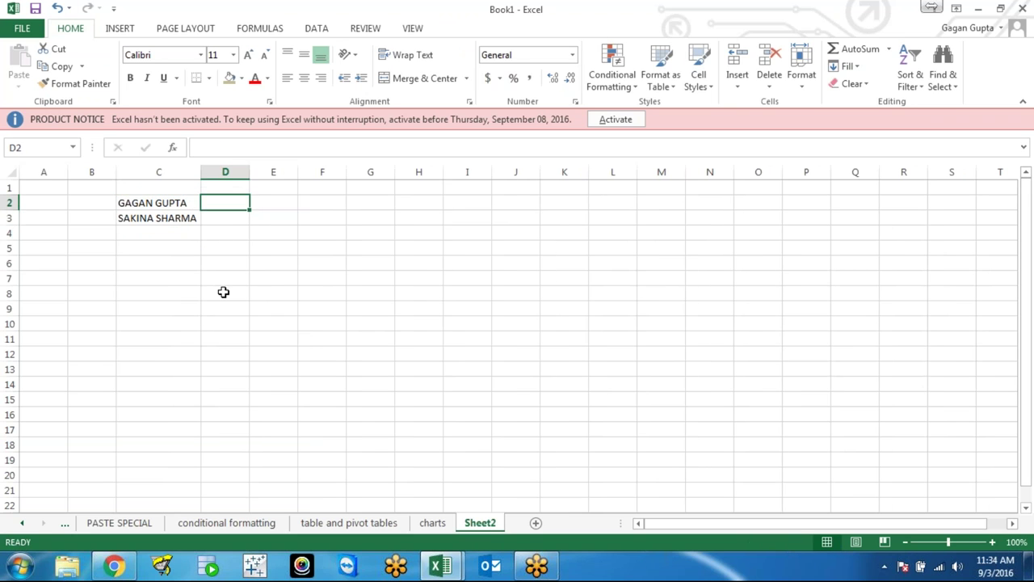
pyautogui.press('Right')
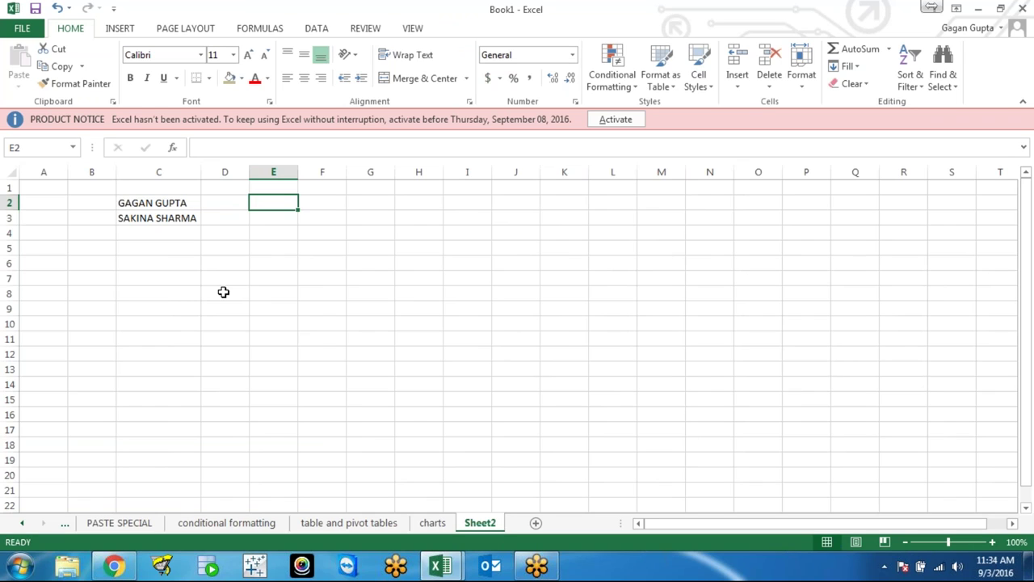
pyautogui.press('Left')
pyautogui.press('Left')
pyautogui.hotkey('ctrl', 'space')
pyautogui.hotkey('alt', 'd')
pyautogui.press('e')
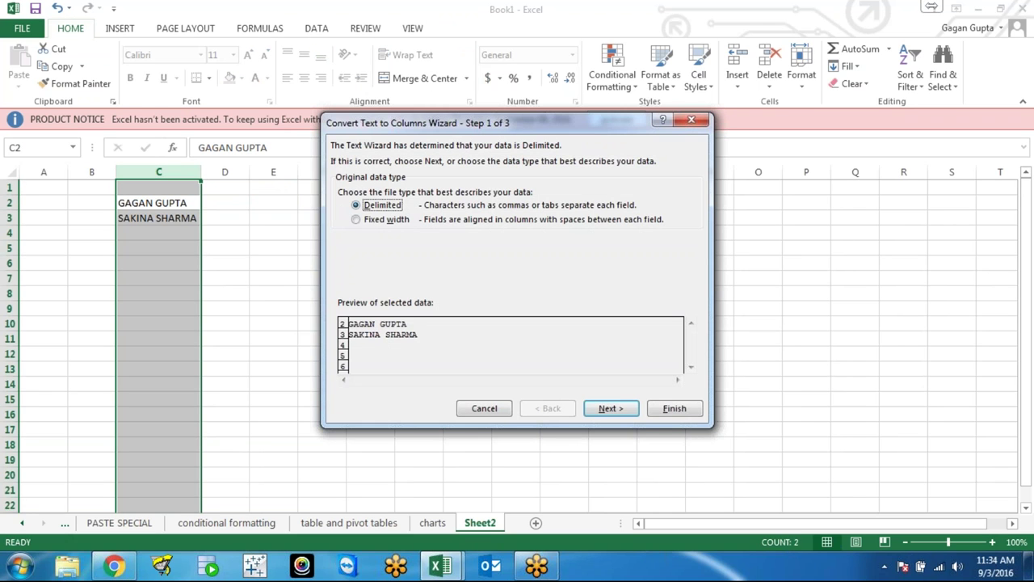
# Step: Try Fixed width in the Text to Columns wizard, advance a page, then close it
pyautogui.click(357, 220)
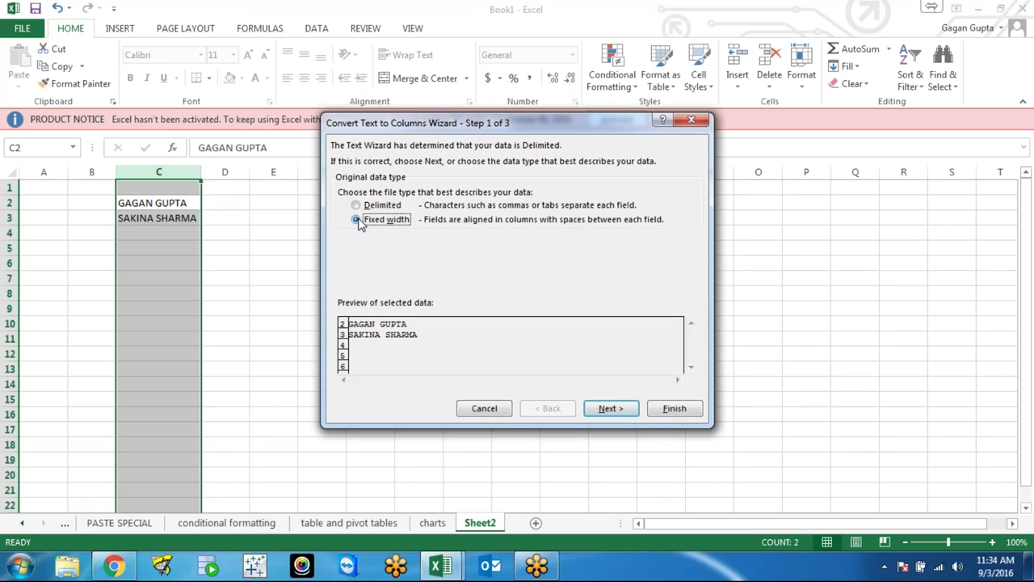
pyautogui.click(600, 412)
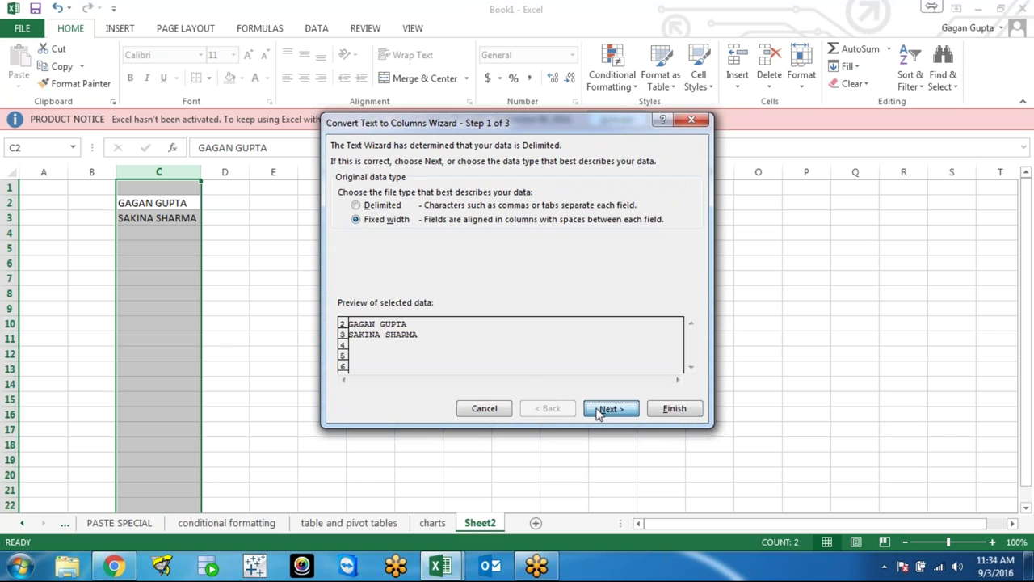
pyautogui.click(694, 122)
# Step: Reselect column C, reopen Text to Columns, and cancel without splitting
pyautogui.click(323, 267)
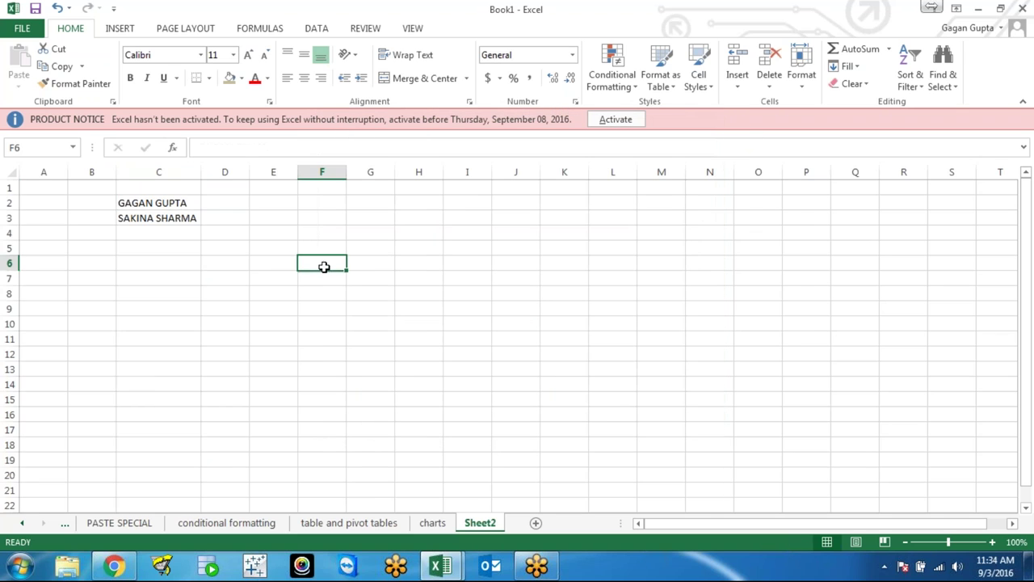
pyautogui.press('Left')
pyautogui.press('Left')
pyautogui.press('Left')
pyautogui.hotkey('ctrl', 'space')
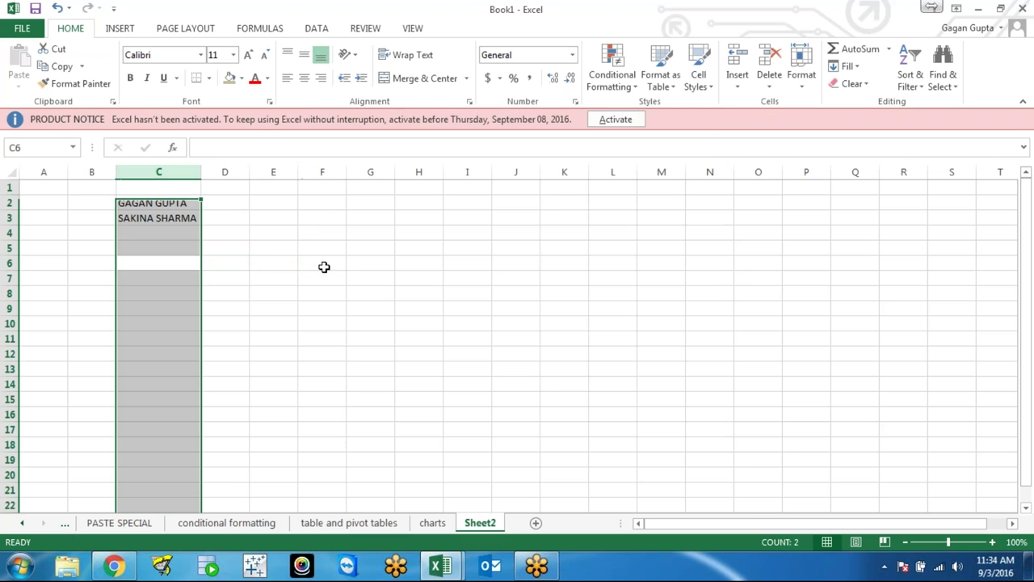
pyautogui.press('alt')
pyautogui.press('d')
pyautogui.press('e')
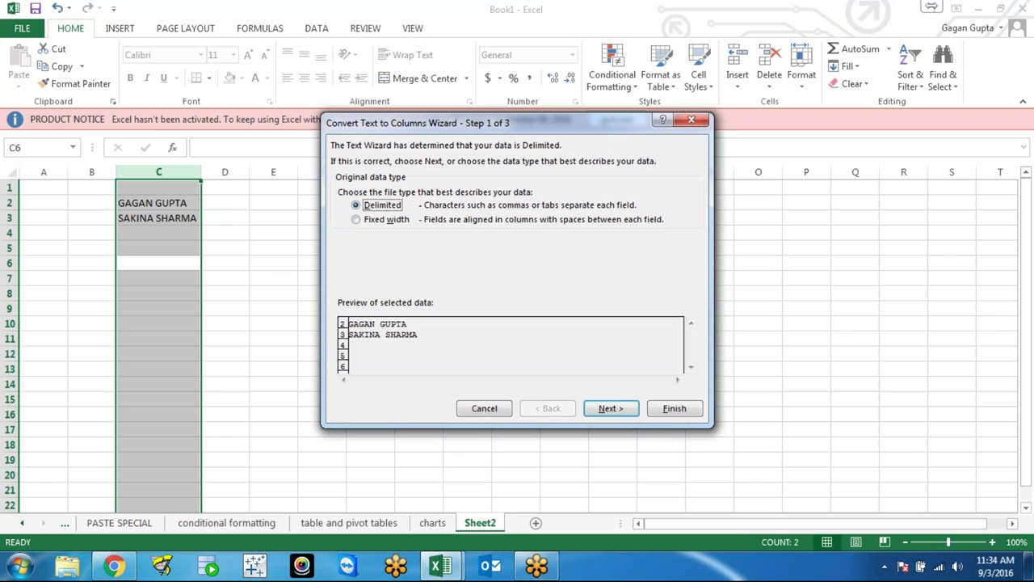
pyautogui.press('Escape')
pyautogui.press('Down')
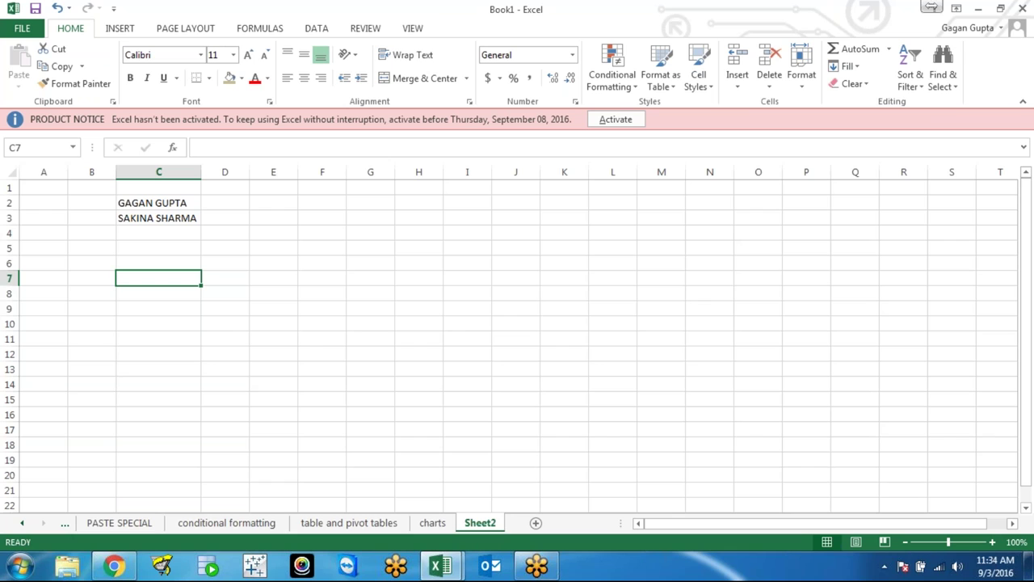
pyautogui.click(158, 248)
pyautogui.click(159, 233)
pyautogui.click(158, 294)
pyautogui.click(159, 248)
pyautogui.click(159, 218)
pyautogui.click(158, 248)
pyautogui.click(159, 293)
pyautogui.click(158, 308)
pyautogui.click(158, 293)
pyautogui.click(159, 278)
pyautogui.click(158, 384)
pyautogui.click(158, 399)
pyautogui.click(158, 384)
pyautogui.click(159, 369)
pyautogui.click(159, 354)
pyautogui.press('Up')
pyautogui.press('Up')
pyautogui.press('Up')
pyautogui.press('Up')
pyautogui.press('Up')
pyautogui.press('Up')
pyautogui.press('Up')
pyautogui.press('Up')
pyautogui.press('Up')
pyautogui.press('Right')
pyautogui.click(158, 219)
pyautogui.click(159, 203)
pyautogui.click(225, 218)
pyautogui.click(158, 202)
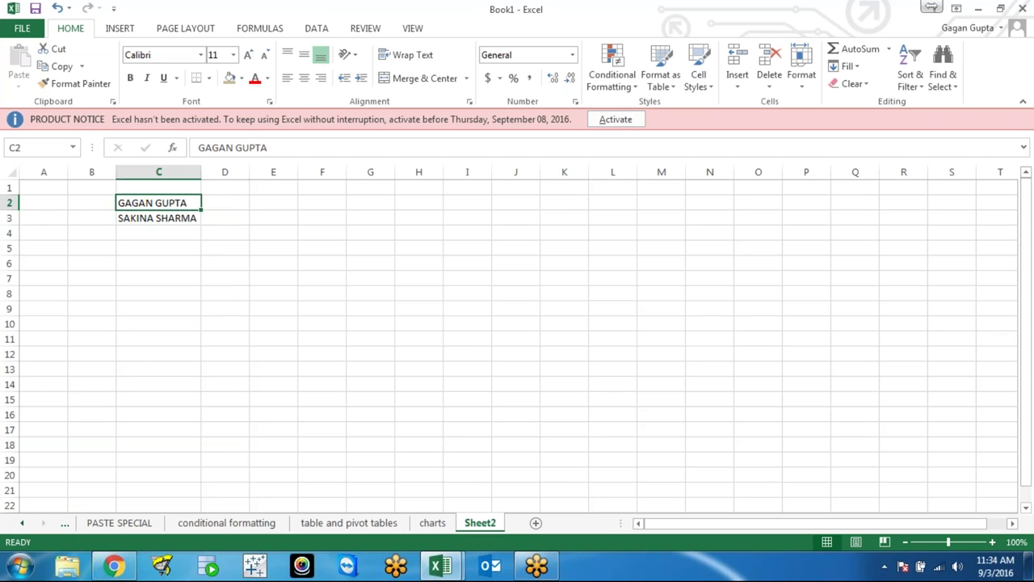
pyautogui.click(322, 203)
pyautogui.click(273, 203)
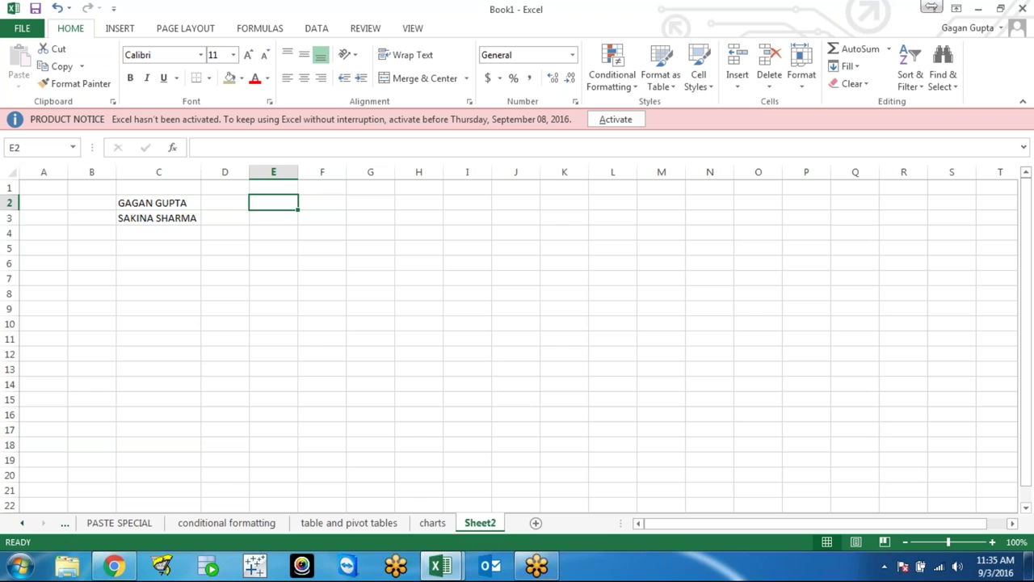
# Step: Type a third capitalised full name into C4, then move to D2
pyautogui.press('Left')
pyautogui.press('Left')
pyautogui.press('Down')
pyautogui.press('Down')
pyautogui.write('SUNNY DEOL')
pyautogui.press('Return')
pyautogui.press('Up')
pyautogui.press('Right')
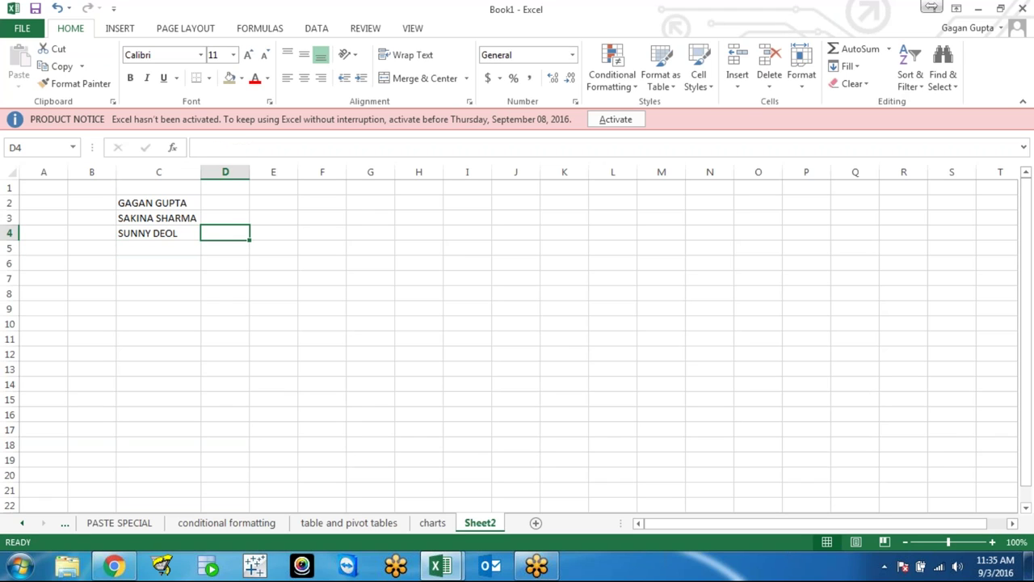
pyautogui.press('Right')
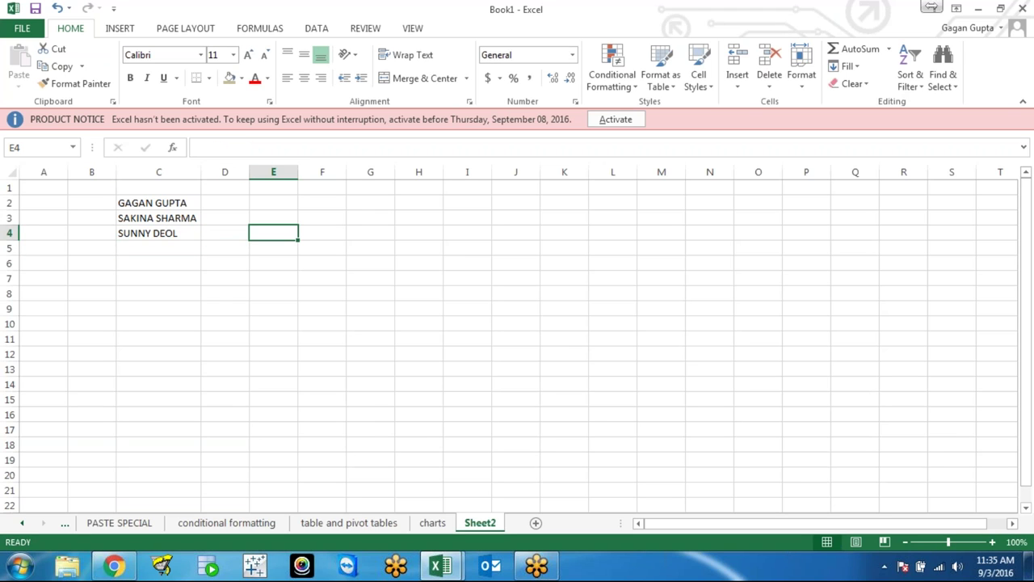
pyautogui.click(224, 233)
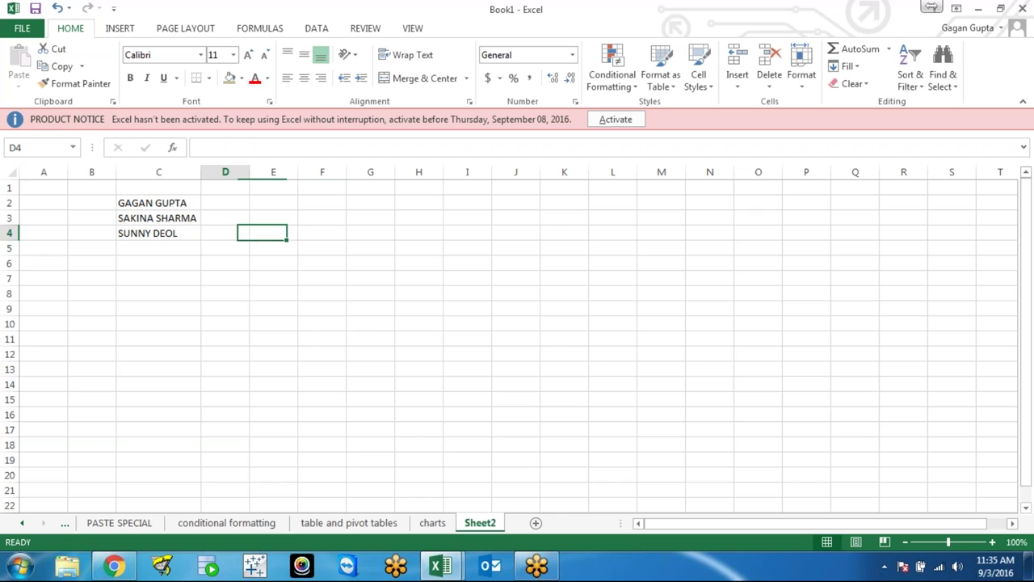
pyautogui.press('Left')
pyautogui.press('Right')
pyautogui.press('Up')
pyautogui.press('Up')
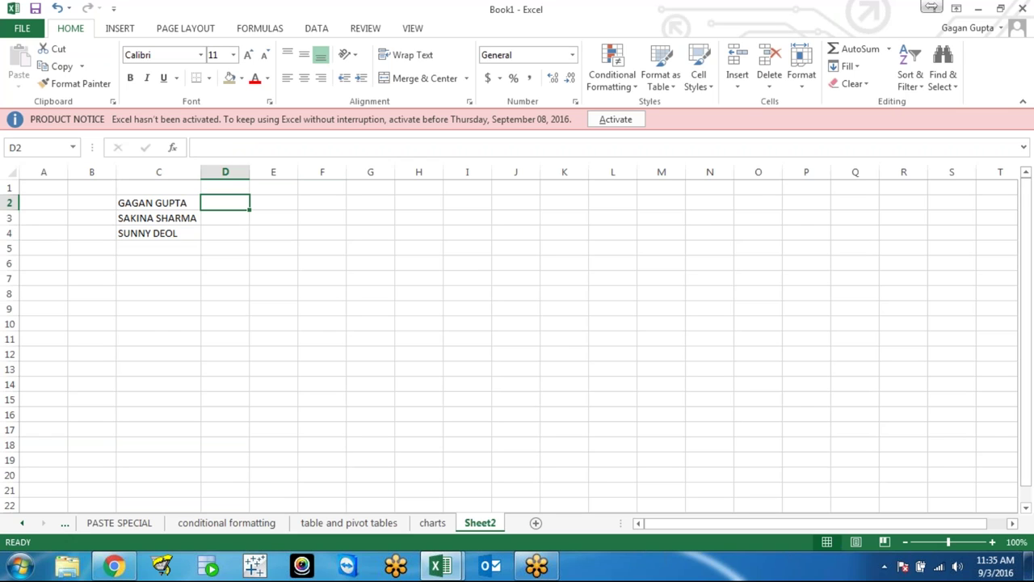
pyautogui.write('=')
pyautogui.write('N')
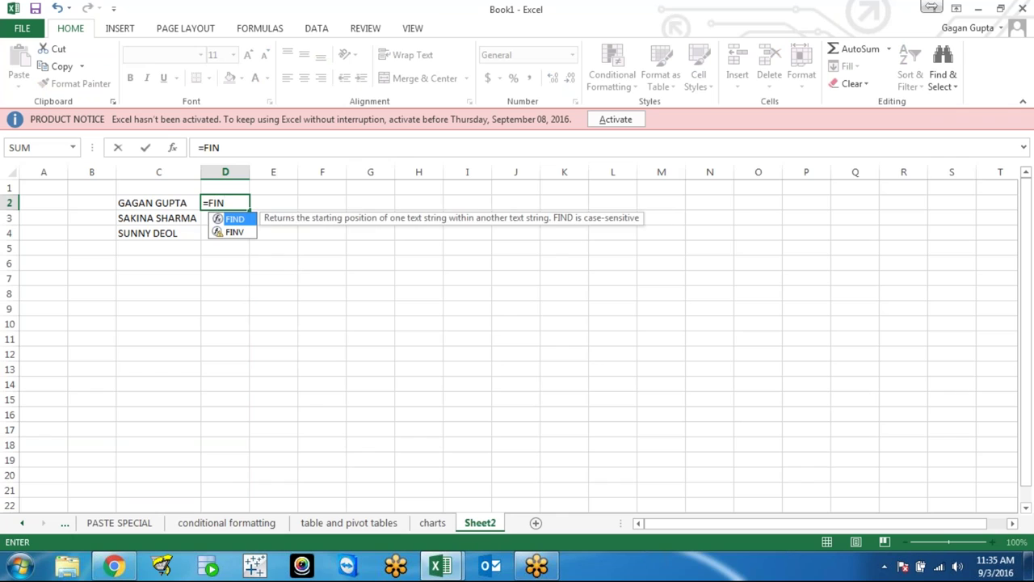
pyautogui.write('D(')
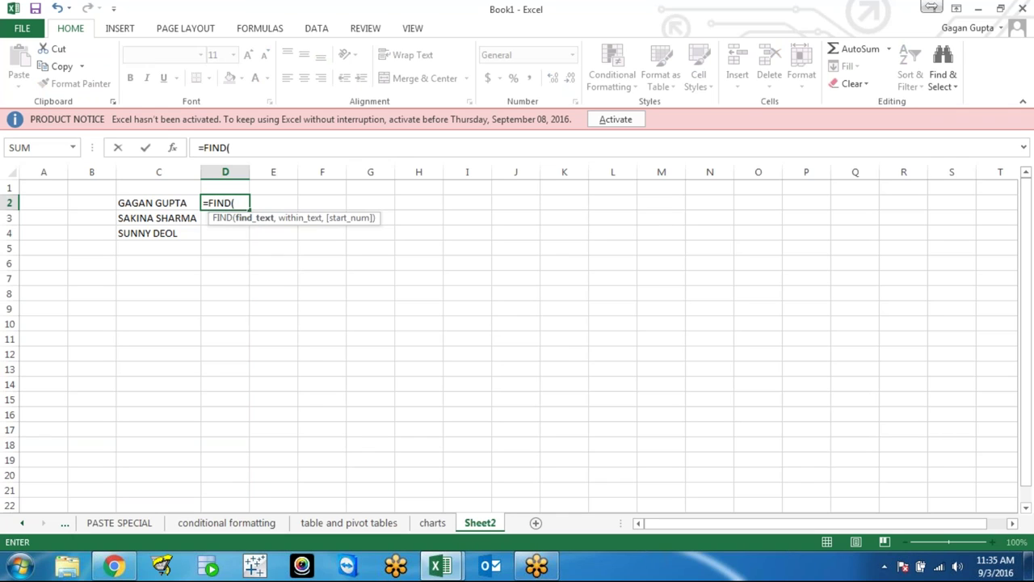
pyautogui.write('" "')
pyautogui.write(',')
pyautogui.press('Left')
pyautogui.press('Left')
pyautogui.press('Right')
pyautogui.write(')')
pyautogui.press('Return')
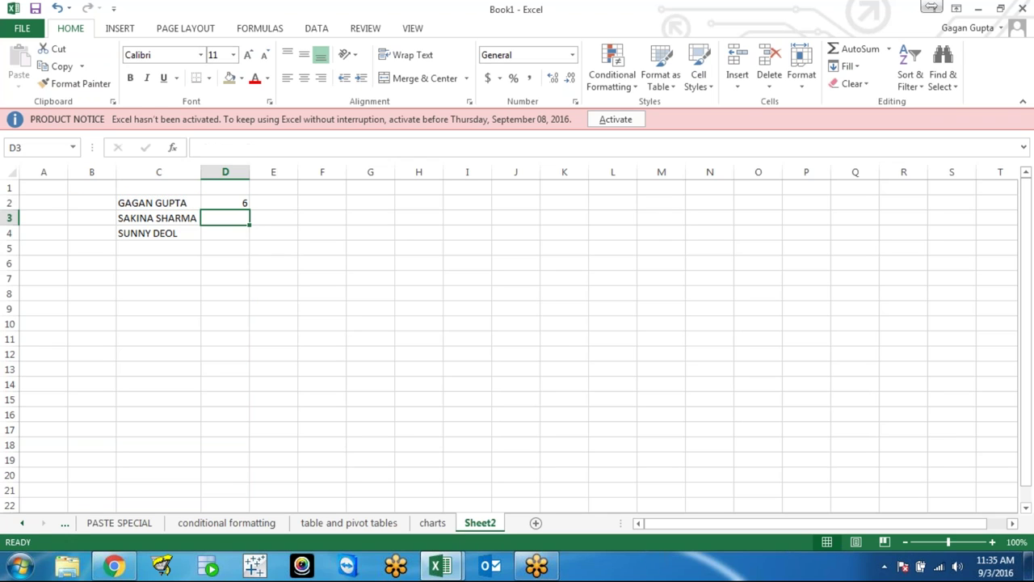
pyautogui.moveTo(225, 233); pyautogui.dragTo(225, 203)
pyautogui.hotkey('ctrl', 'd')
pyautogui.press('Down')
pyautogui.press('Up')
pyautogui.press('Up')
pyautogui.press('Up')
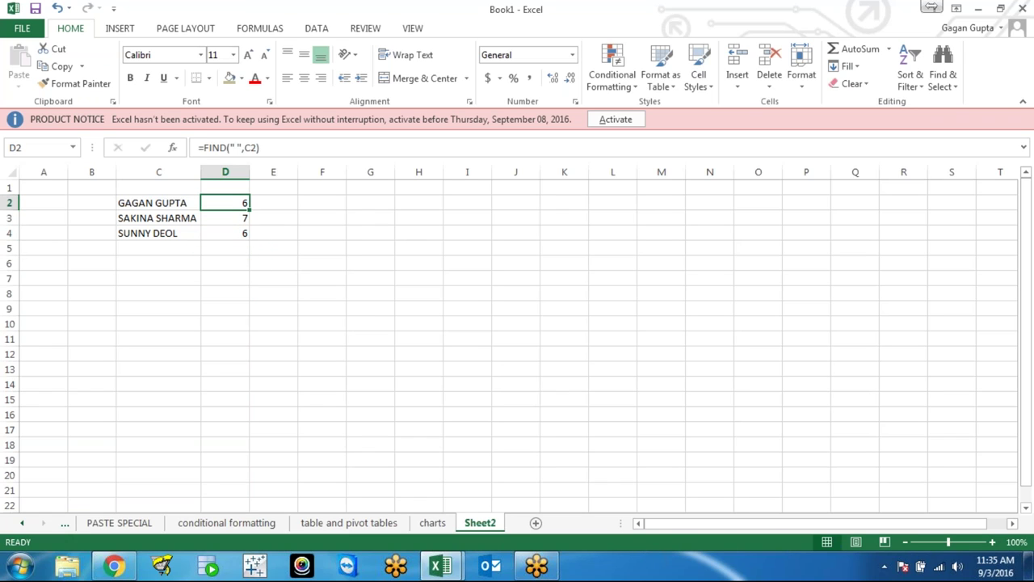
pyautogui.click(158, 203)
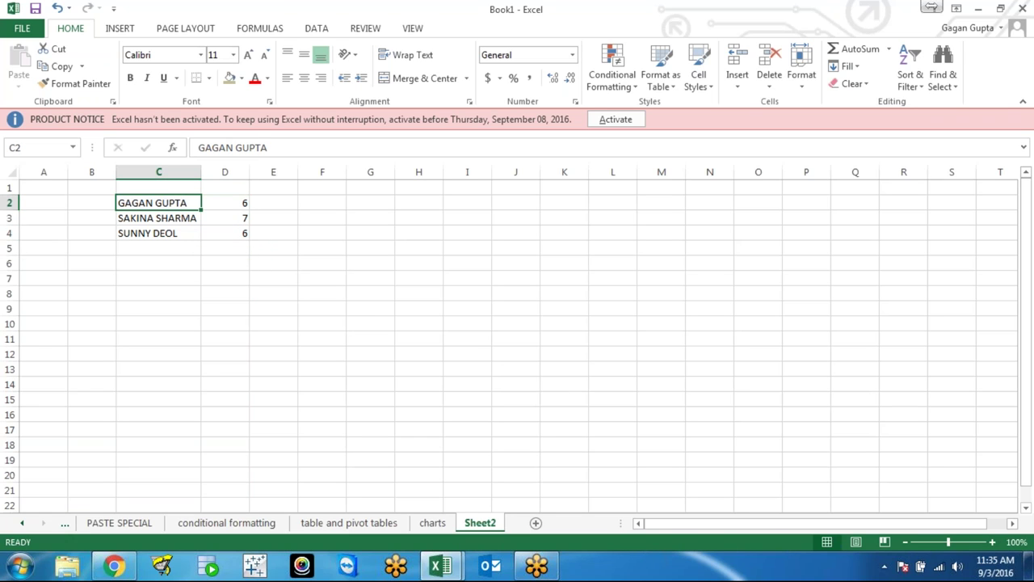
pyautogui.click(158, 219)
pyautogui.click(159, 233)
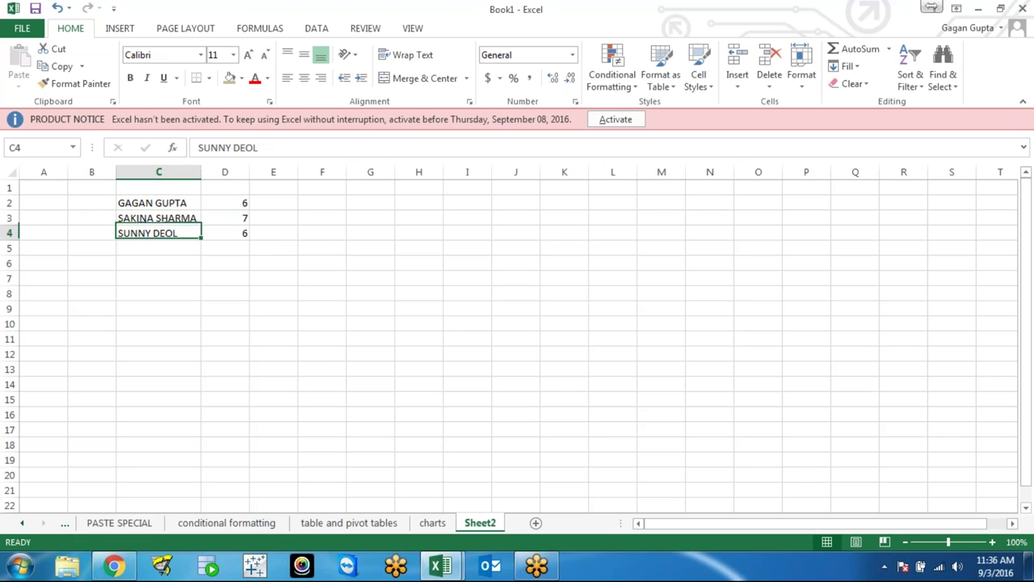
pyautogui.press('Right')
pyautogui.press('Right')
pyautogui.press('Left')
pyautogui.press('Up')
pyautogui.press('Up')
pyautogui.press('Right')
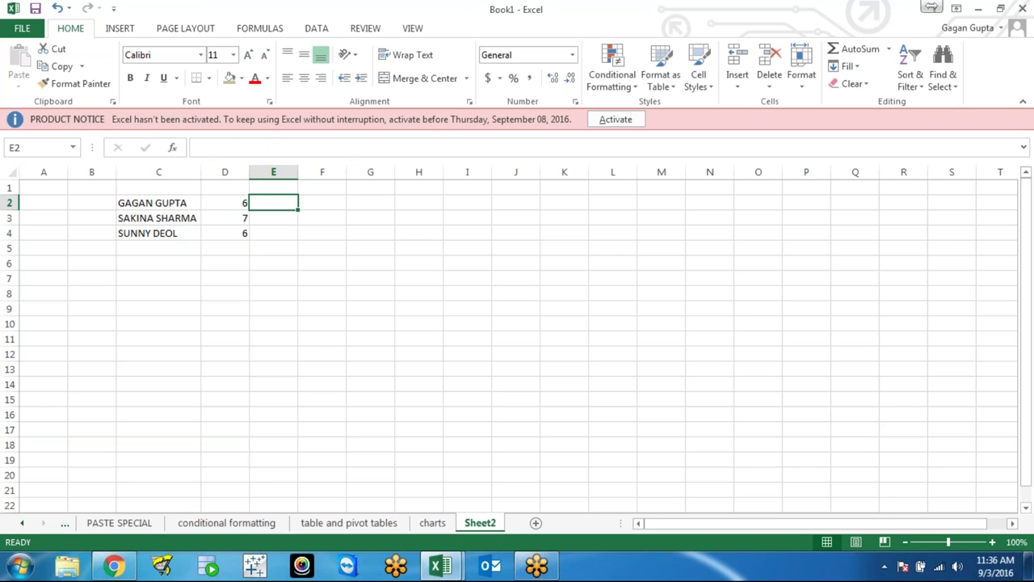
# Step: Enter =LEFT(C2,D2) in E2 and fill it down through E4 to extract first names
pyautogui.write('=LEFT(')
pyautogui.press('Left')
pyautogui.press('Left')
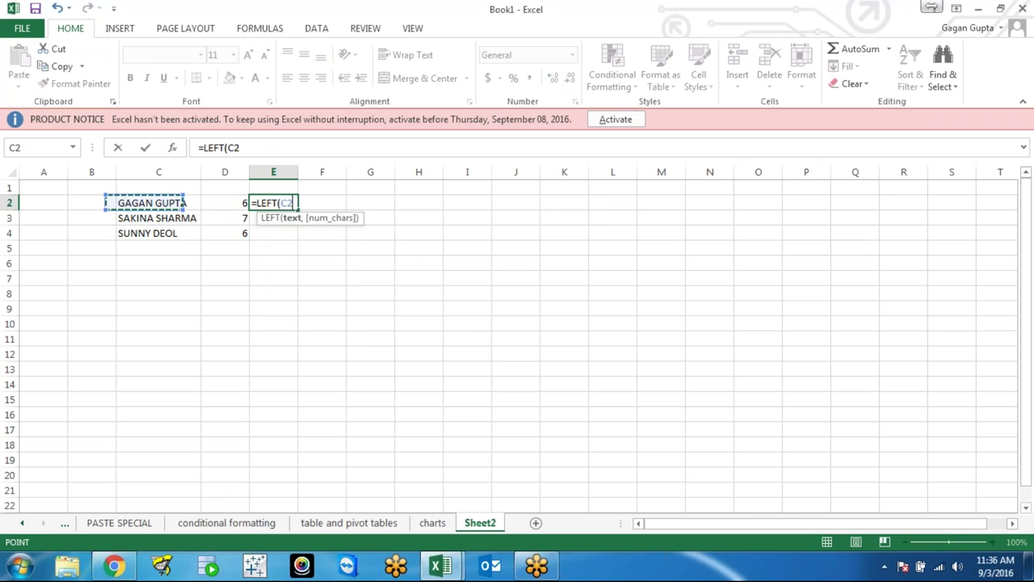
pyautogui.write(',')
pyautogui.press('Left')
pyautogui.write(')')
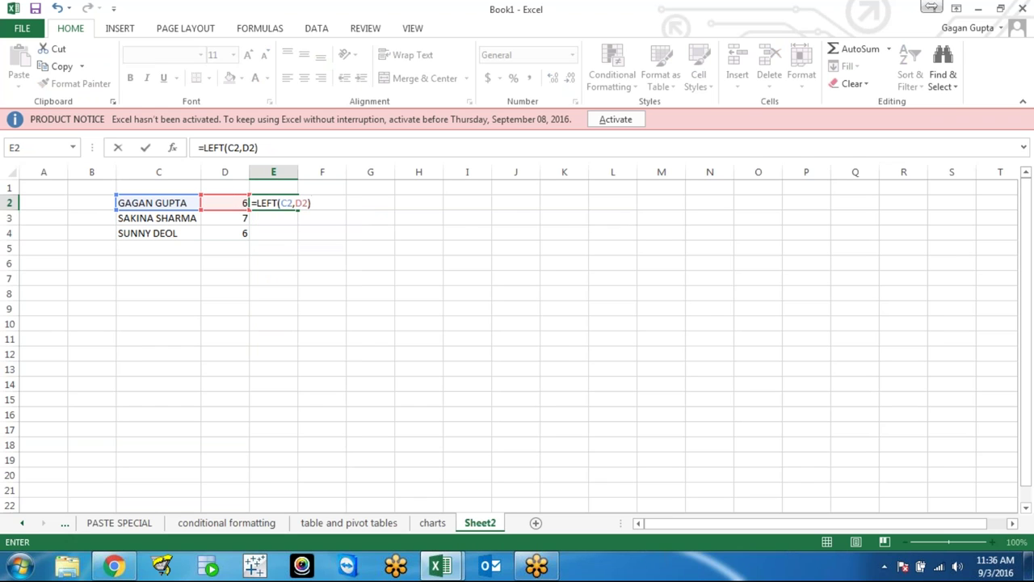
pyautogui.press('Return')
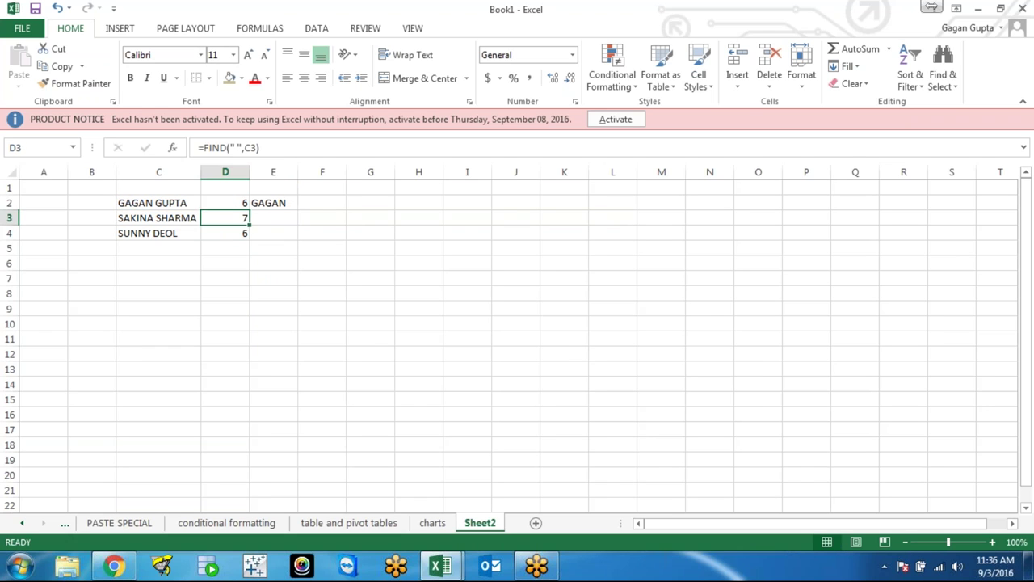
pyautogui.moveTo(274, 203); pyautogui.dragTo(273, 233)
pyautogui.hotkey('ctrl', 'd')
pyautogui.click(273, 233)
pyautogui.press('Up')
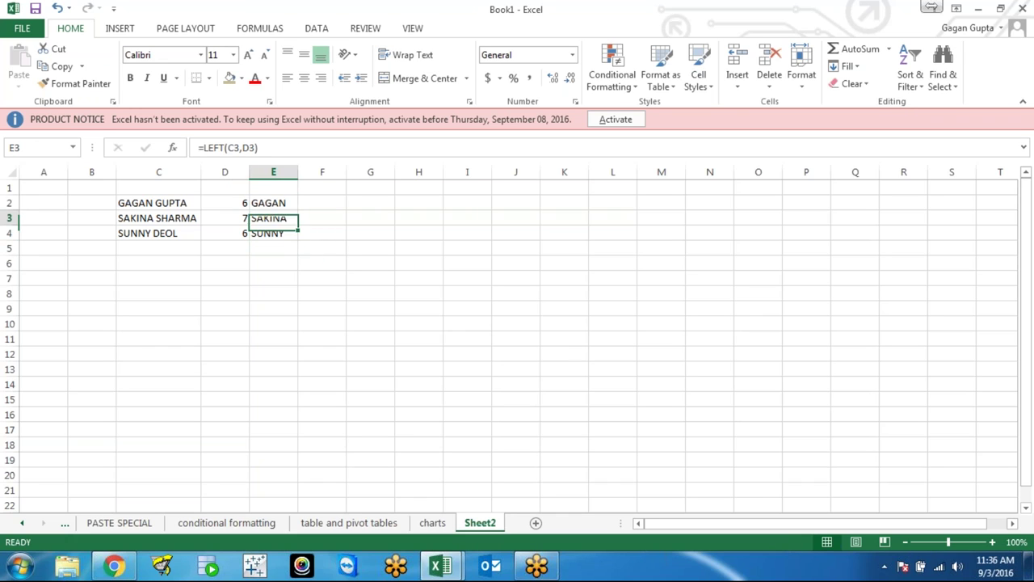
pyautogui.press('Up')
pyautogui.press('Right')
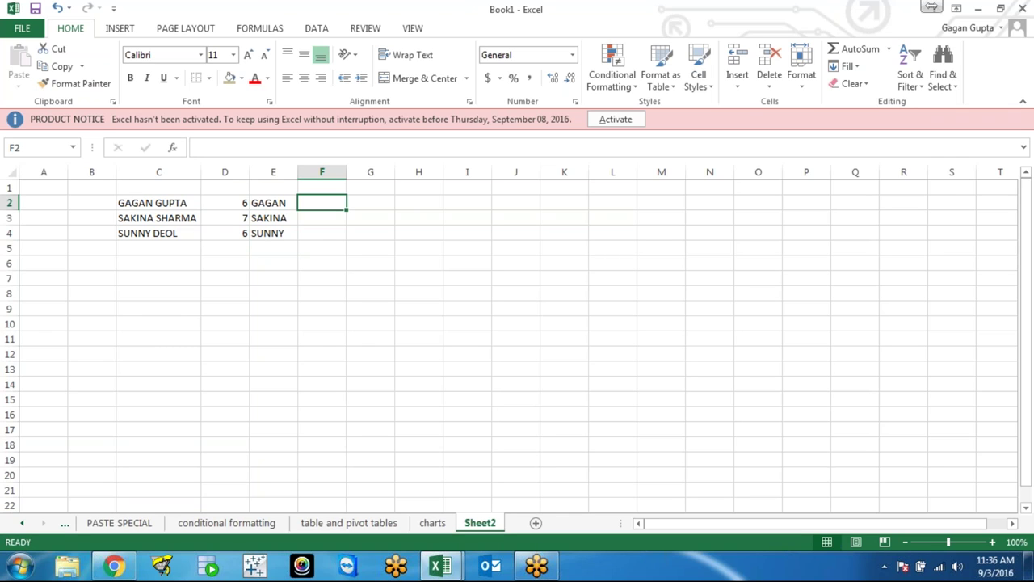
# Step: Enter =LEN(C2) in F2 and fill it down to F4, giving 11, 13 and 10
pyautogui.write('=LEN')
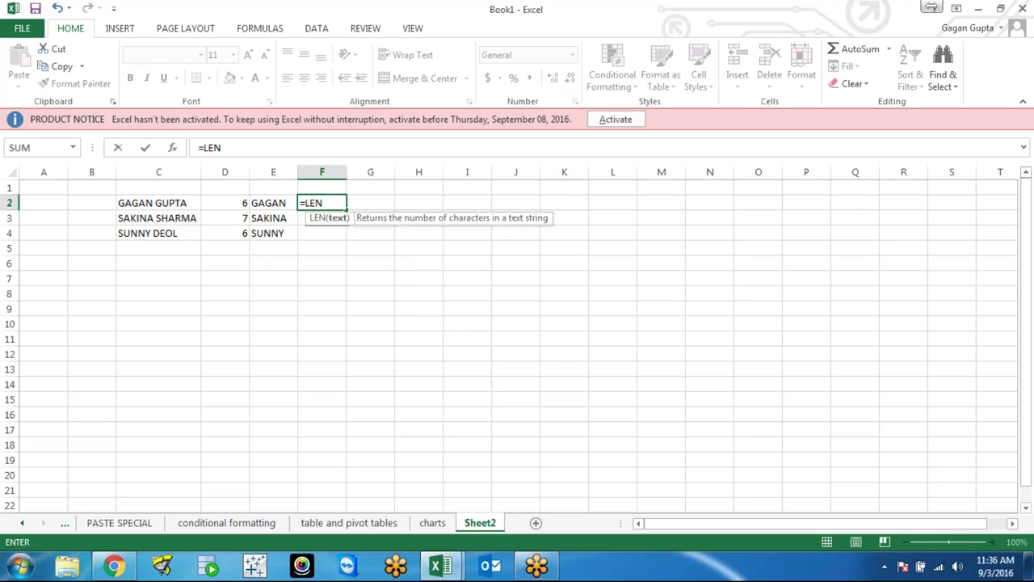
pyautogui.write('(')
pyautogui.press('Left')
pyautogui.press('Left')
pyautogui.press('Left')
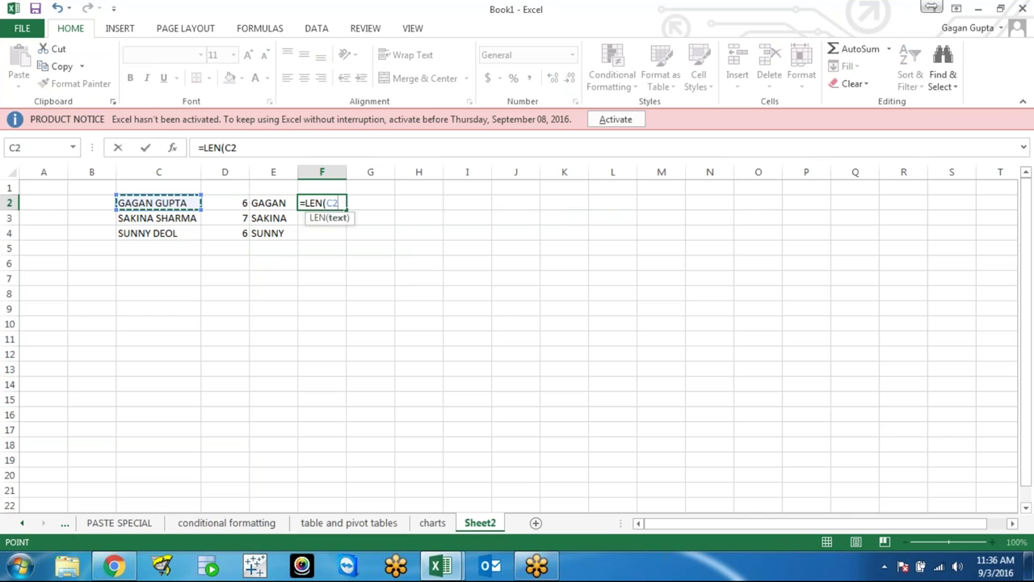
pyautogui.press('Return')
pyautogui.press('Down')
pyautogui.hotkey('shift', 'Up')
pyautogui.hotkey('shift', 'Up')
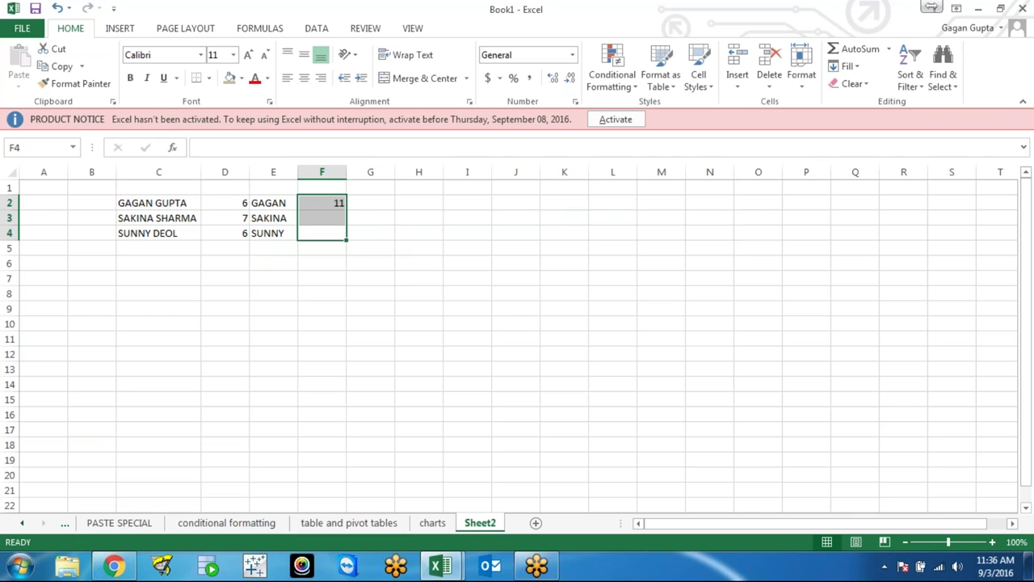
pyautogui.hotkey('ctrl', 'd')
pyautogui.press('Up')
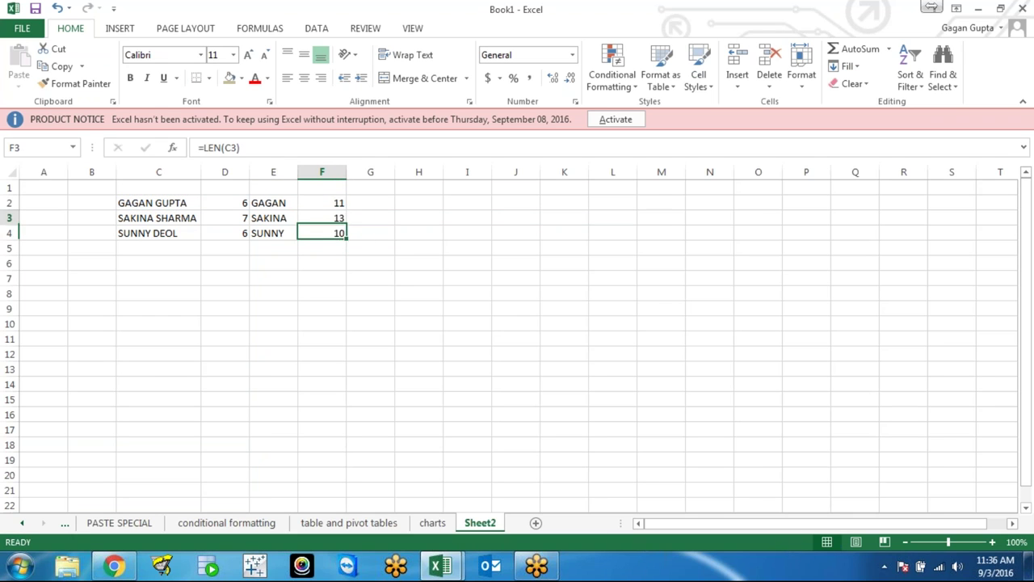
# Step: Check the length formulas in F2 through F4 against the full names
pyautogui.click(370, 203)
pyautogui.click(322, 203)
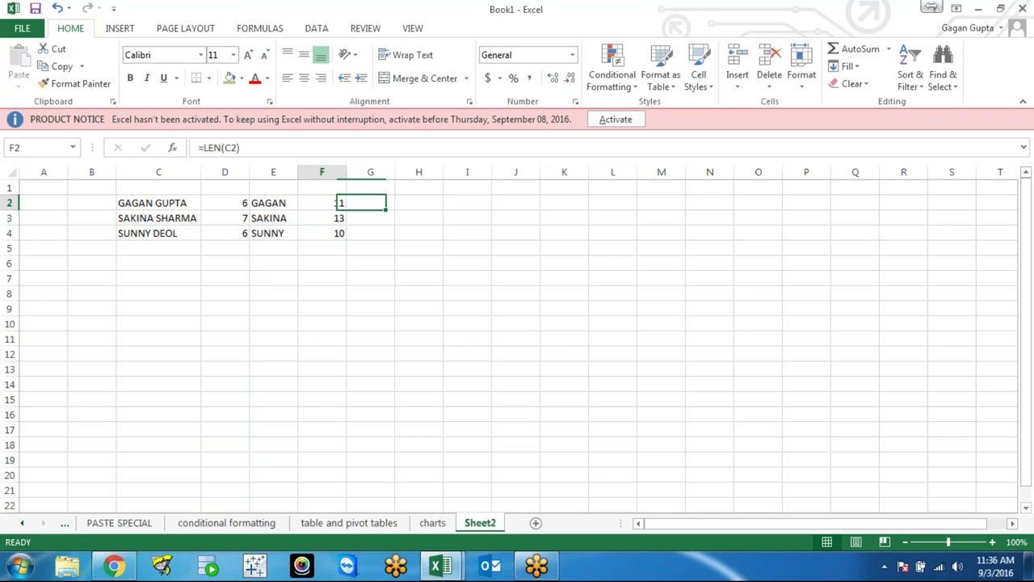
pyautogui.press('Left')
pyautogui.press('Left')
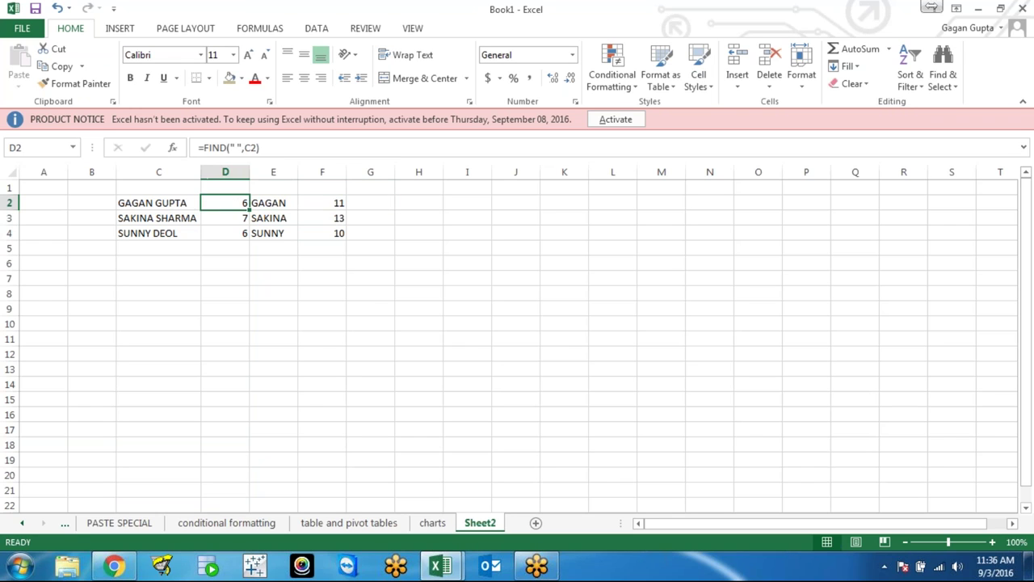
pyautogui.press('Left')
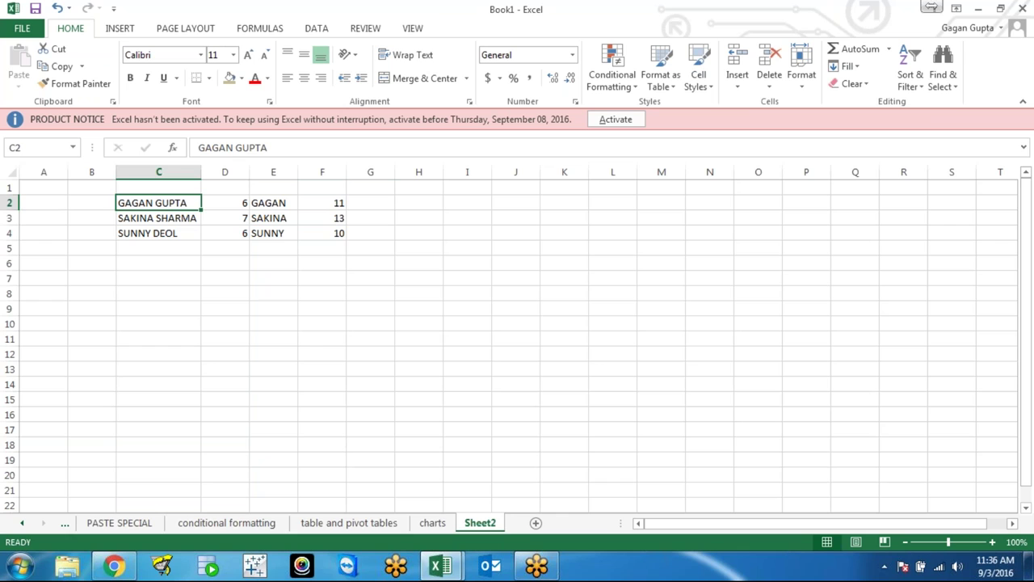
pyautogui.press('Down')
pyautogui.press('Right')
pyautogui.press('Right')
pyautogui.press('Right')
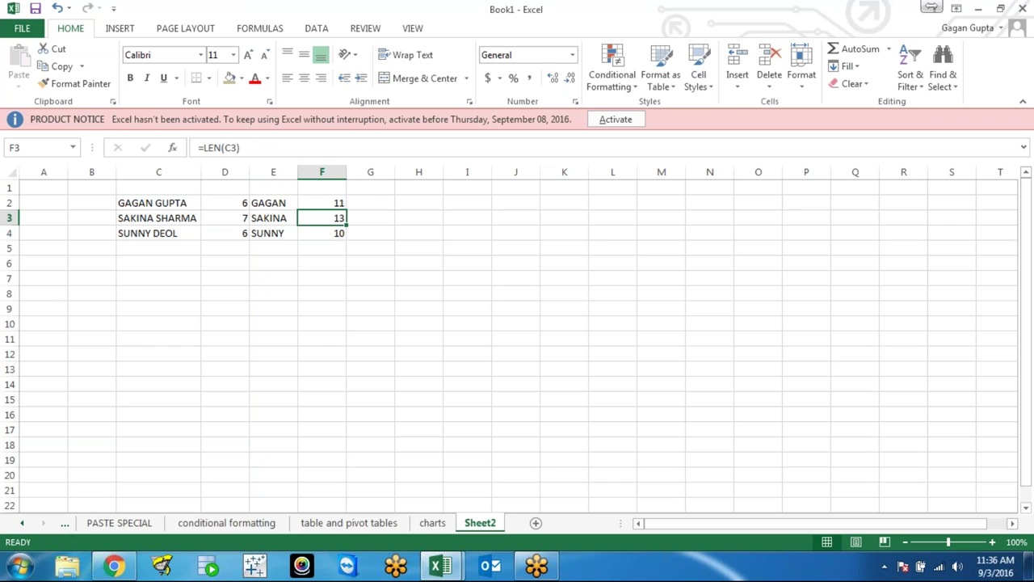
pyautogui.click(321, 203)
pyautogui.click(322, 218)
pyautogui.click(322, 203)
pyautogui.click(321, 233)
# Step: Compare the FIND, LEFT and LEN formulas across columns D to F
pyautogui.press('Up')
pyautogui.press('Up')
pyautogui.press('Left')
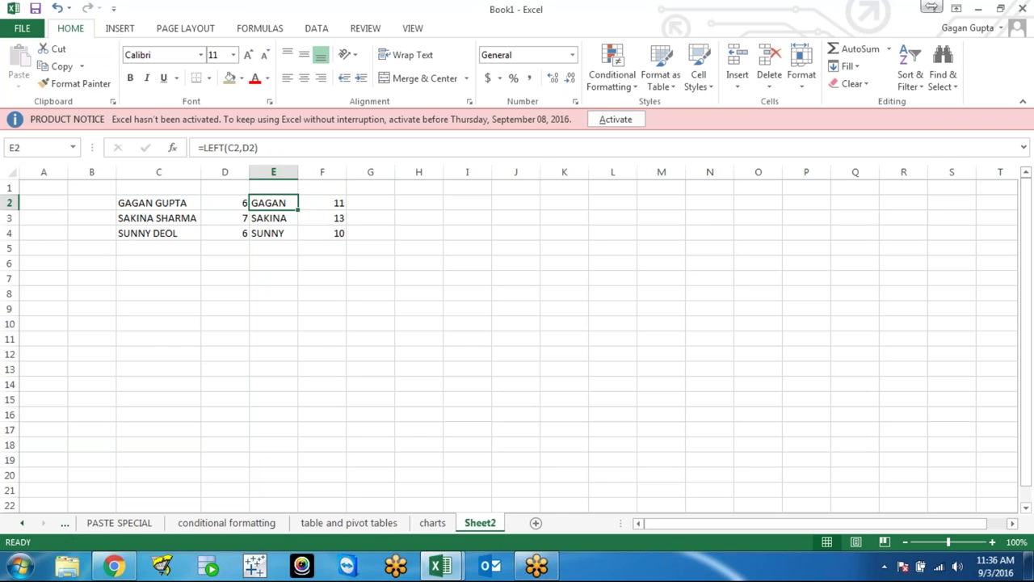
pyautogui.press('Left')
pyautogui.click(225, 218)
pyautogui.click(225, 233)
pyautogui.click(224, 203)
pyautogui.click(273, 203)
pyautogui.click(321, 203)
pyautogui.click(273, 203)
pyautogui.click(225, 203)
pyautogui.click(273, 203)
pyautogui.click(321, 203)
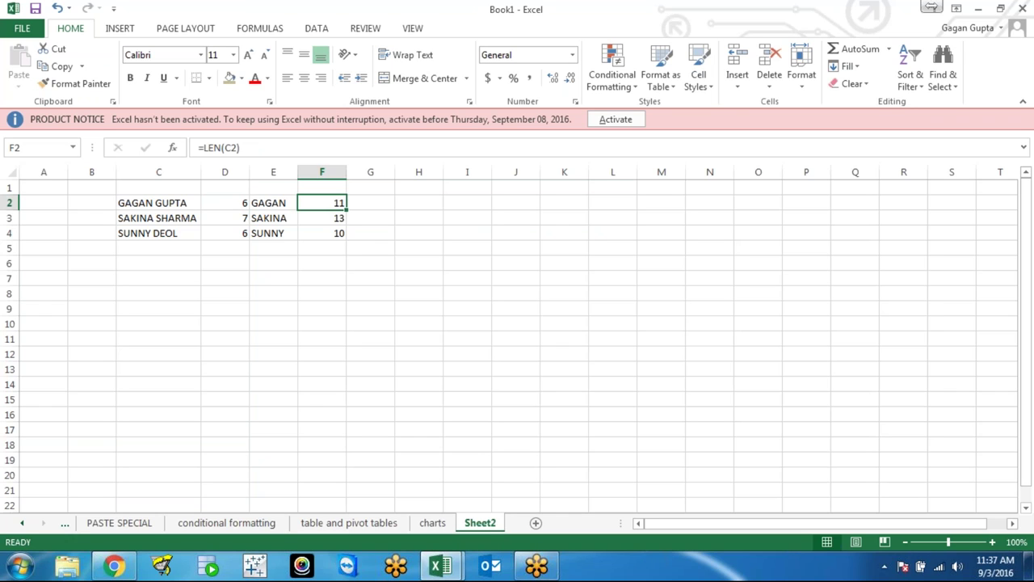
pyautogui.click(273, 203)
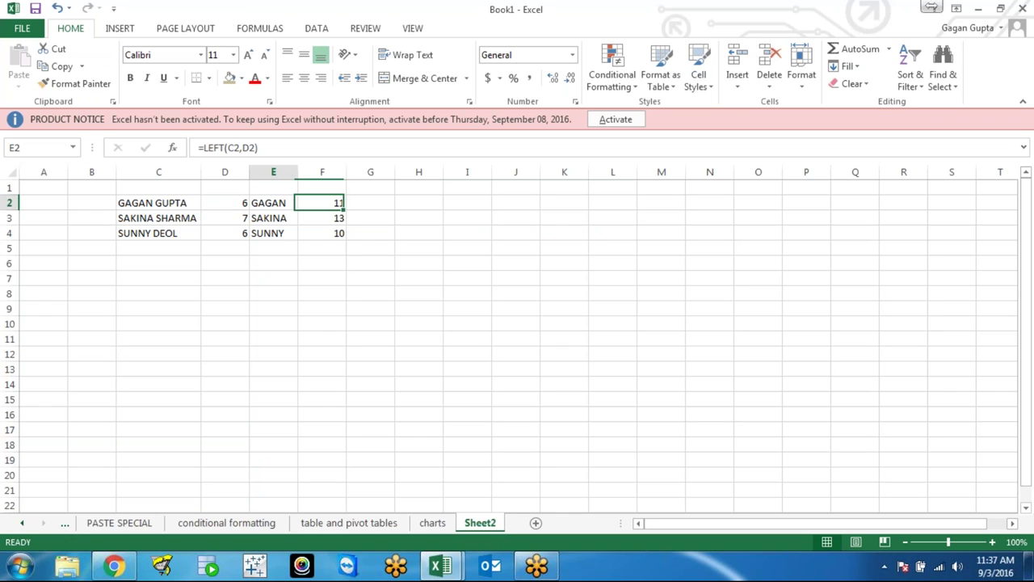
pyautogui.press('Left')
pyautogui.press('Left')
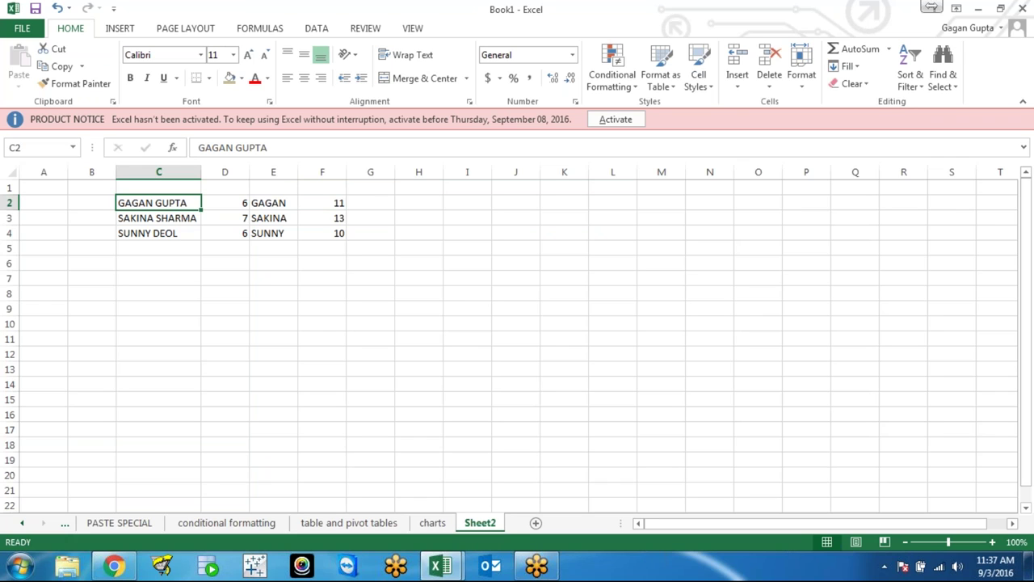
pyautogui.click(224, 203)
# Step: Enter =F2-D2 in G2 and fill it down to G4, giving surname lengths 5, 6, 4
pyautogui.click(370, 203)
pyautogui.write('=')
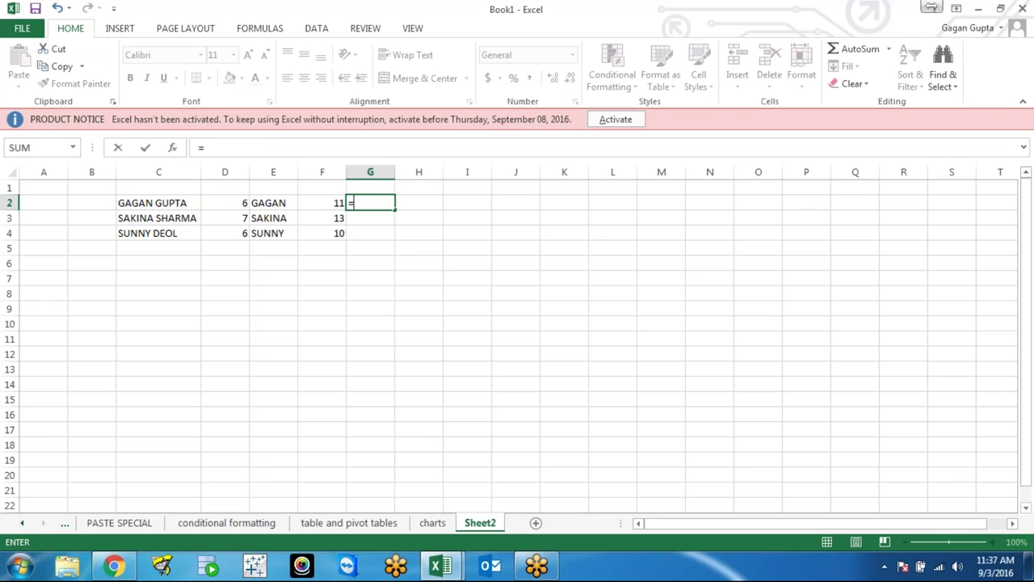
pyautogui.press('Left')
pyautogui.write('-')
pyautogui.press('Left')
pyautogui.press('Left')
pyautogui.press('Return')
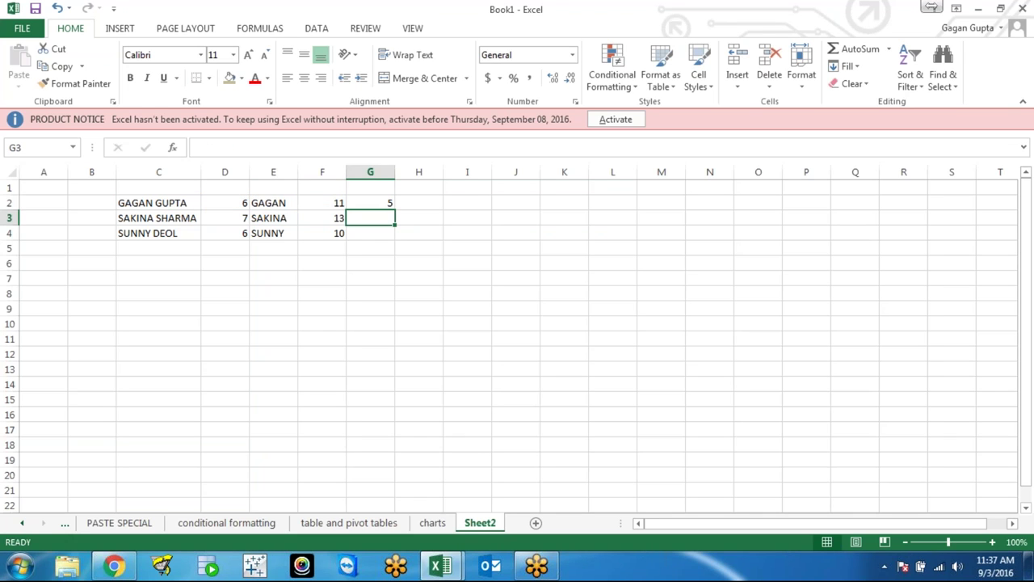
pyautogui.press('Left')
pyautogui.press('Down')
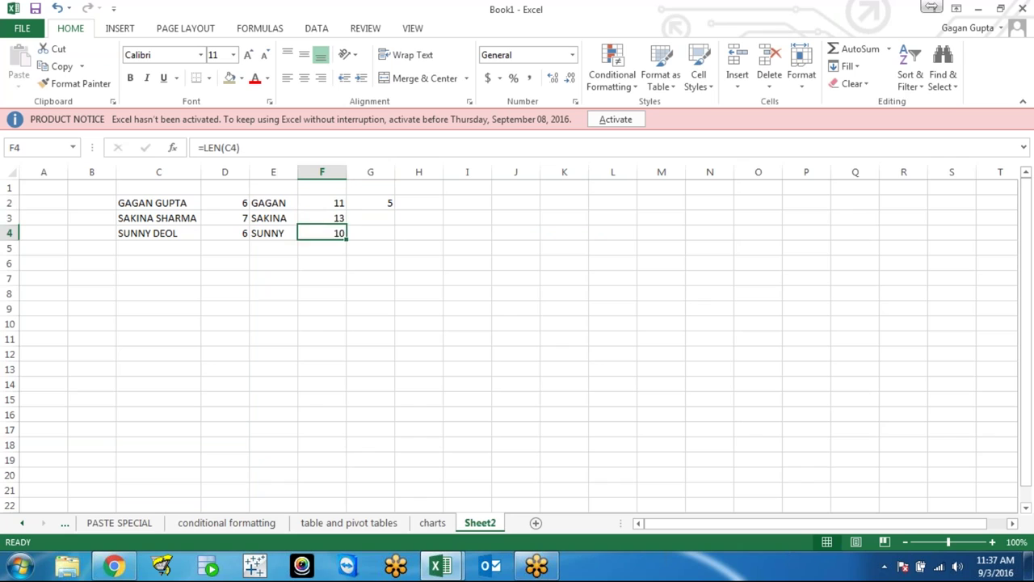
pyautogui.press('Right')
pyautogui.hotkey('shift', 'Up')
pyautogui.hotkey('shift', 'Up')
pyautogui.hotkey('ctrl', 'd')
pyautogui.hotkey('shift', 'Down')
pyautogui.hotkey('shift', 'Down')
pyautogui.press('Up')
pyautogui.press('Up')
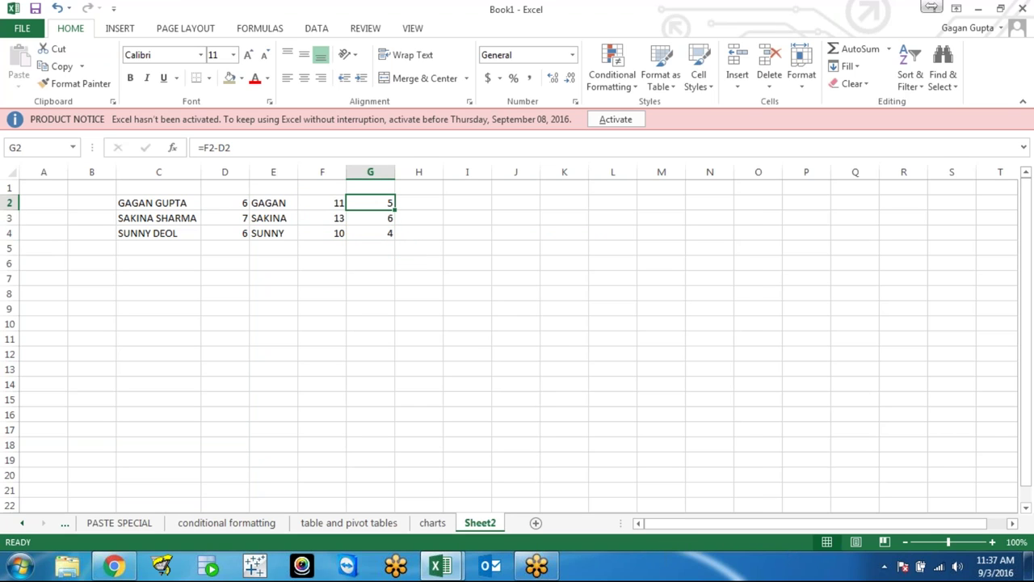
# Step: Enter =RIGHT(C2,G2) in H2 and fill it down to H4 to extract the surnames
pyautogui.click(418, 203)
pyautogui.write('=')
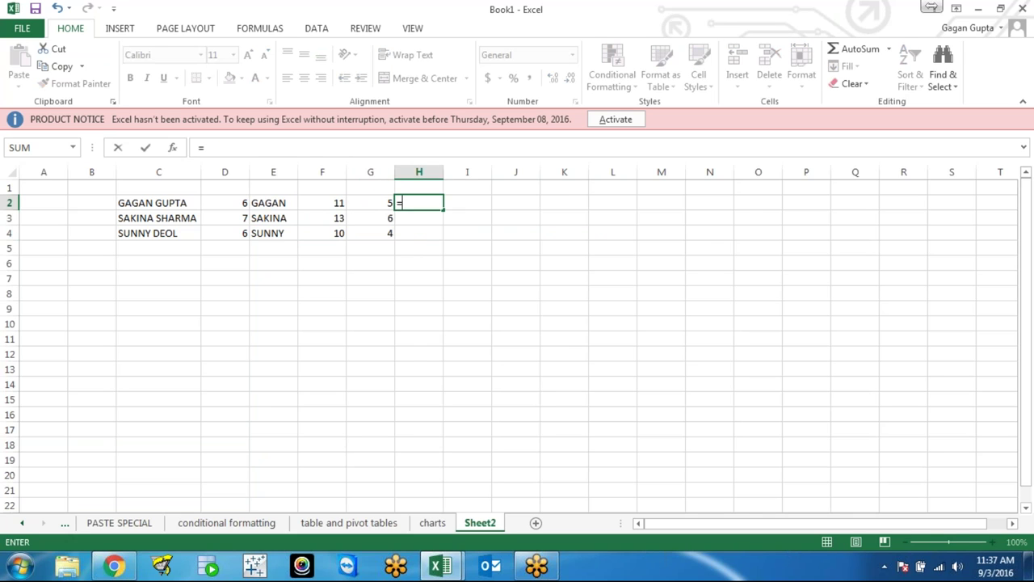
pyautogui.write('RIGHT(')
pyautogui.press('Left')
pyautogui.press('Left')
pyautogui.press('Left')
pyautogui.press('Left')
pyautogui.press('Left')
pyautogui.write(',')
pyautogui.press('Left')
pyautogui.write(')')
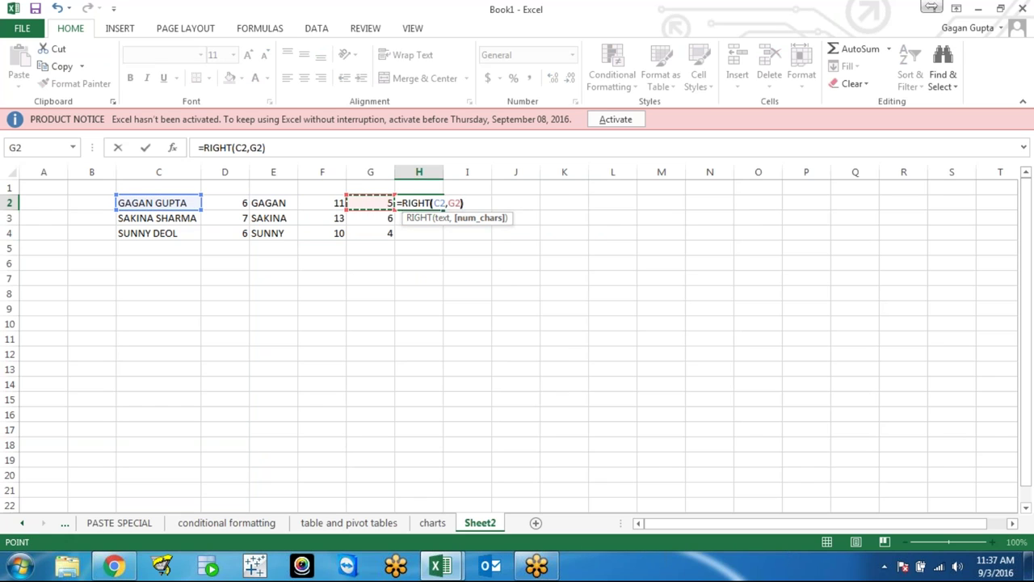
pyautogui.press('Return')
pyautogui.press('Left')
pyautogui.press('Down')
pyautogui.press('Right')
pyautogui.hotkey('shift', 'Up')
pyautogui.hotkey('shift', 'Up')
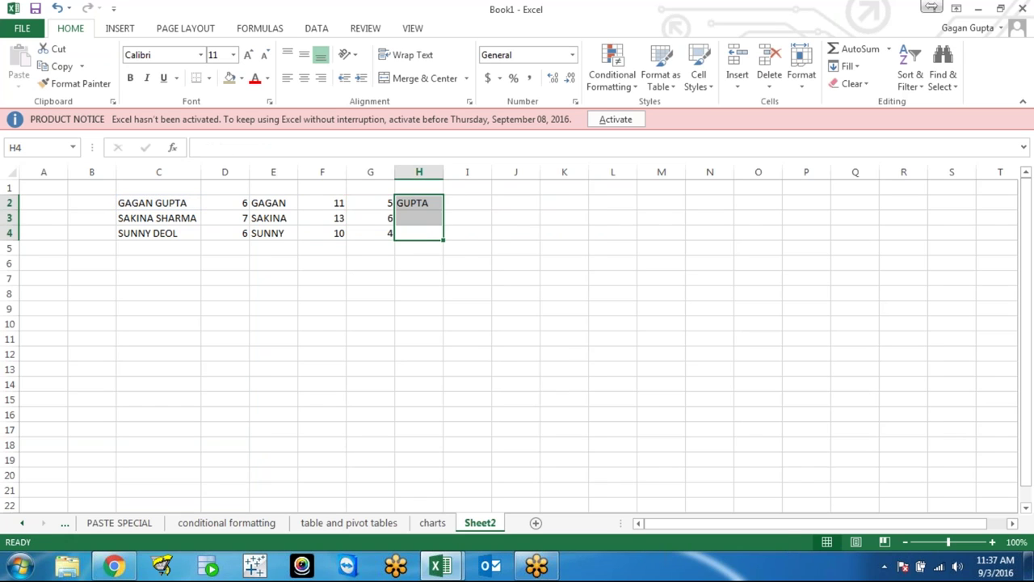
pyautogui.hotkey('ctrl', 'd')
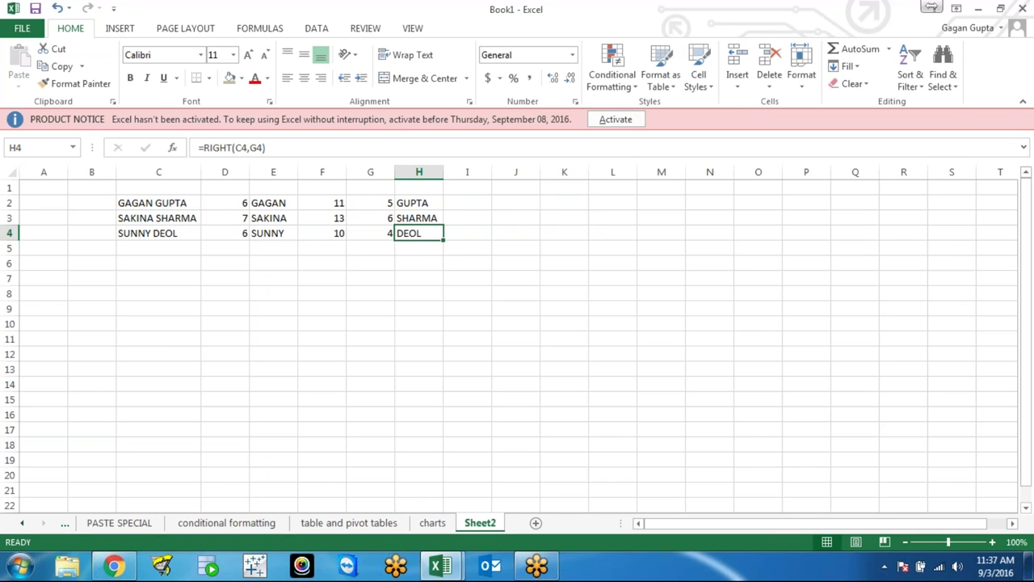
# Step: Review the row 4 results, then open E2's first-name formula to show its references
pyautogui.press('Left')
pyautogui.press('Left')
pyautogui.press('Left')
pyautogui.press('Right')
pyautogui.press('Right')
pyautogui.press('Left')
pyautogui.press('Right')
pyautogui.press('Right')
pyautogui.press('Right')
pyautogui.press('Left')
pyautogui.press('Left')
pyautogui.press('Left')
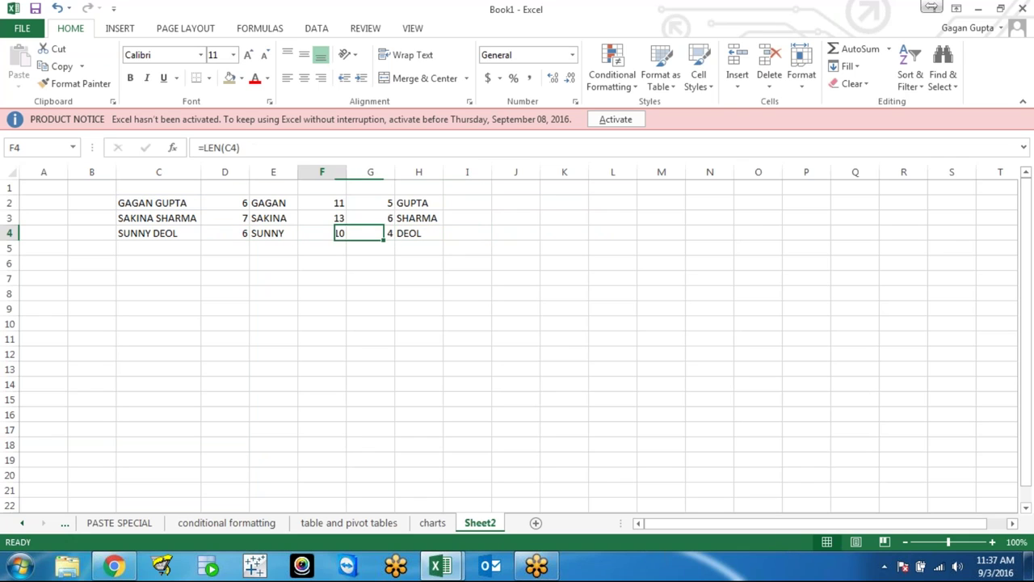
pyautogui.press('Left')
pyautogui.press('Left')
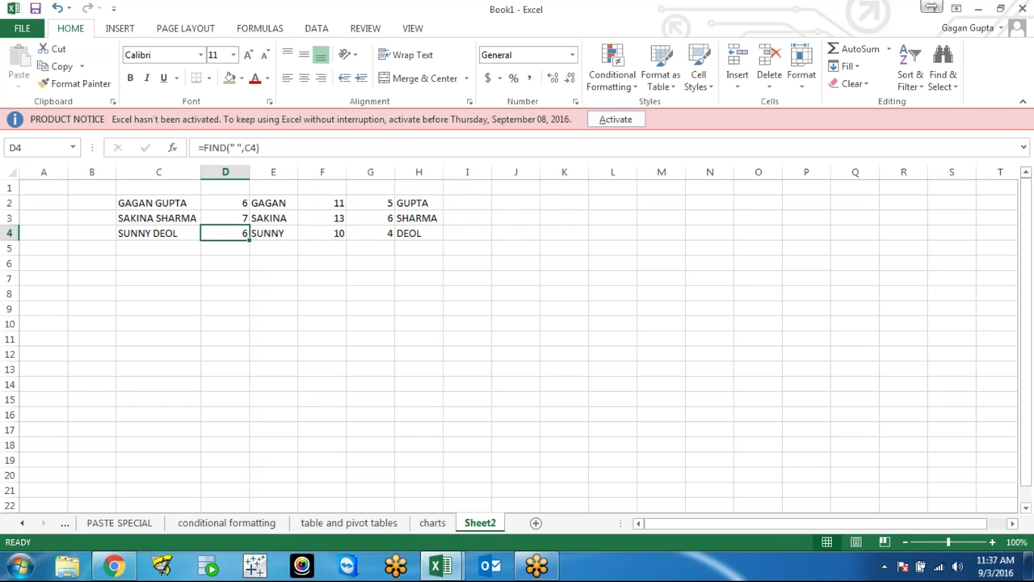
pyautogui.press('Up')
pyautogui.press('Up')
pyautogui.press('Right')
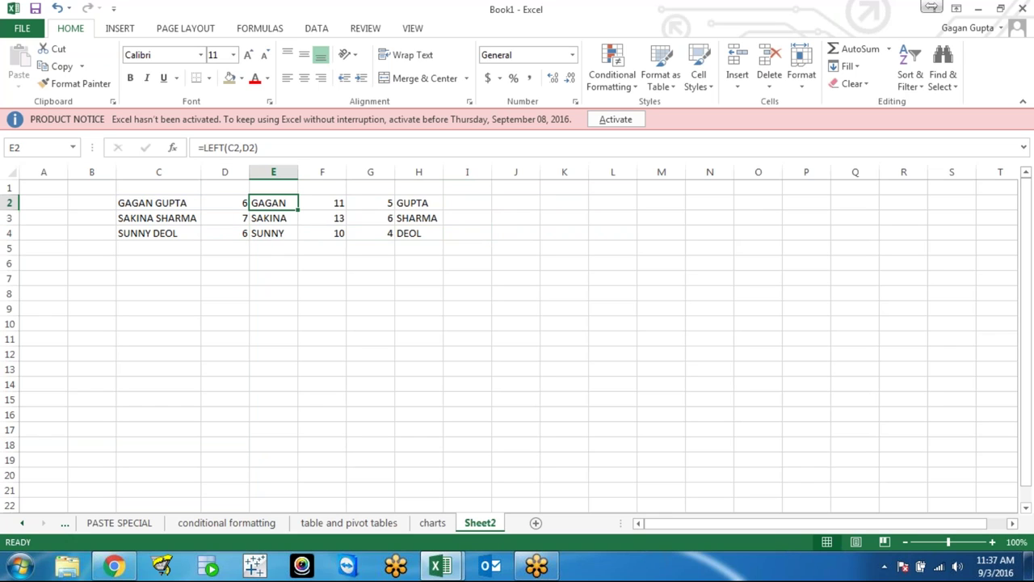
pyautogui.press('F2')
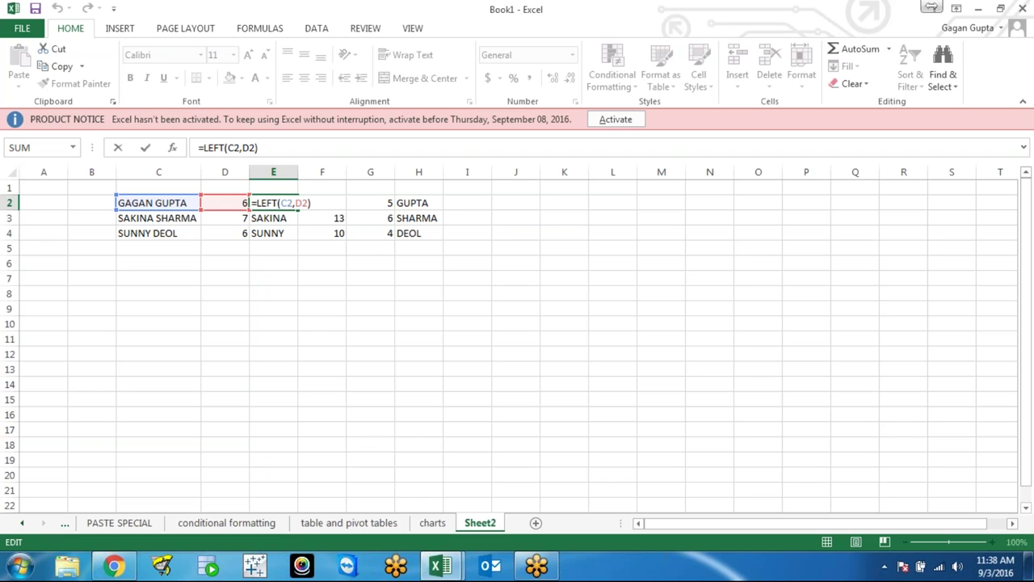
# Step: Copy FIND(" ",C2) from D2 and nest it in E2, making =LEFT(C2,FIND(" ",C2))
pyautogui.hotkey('ctrl', 'Return')
pyautogui.click(224, 203)
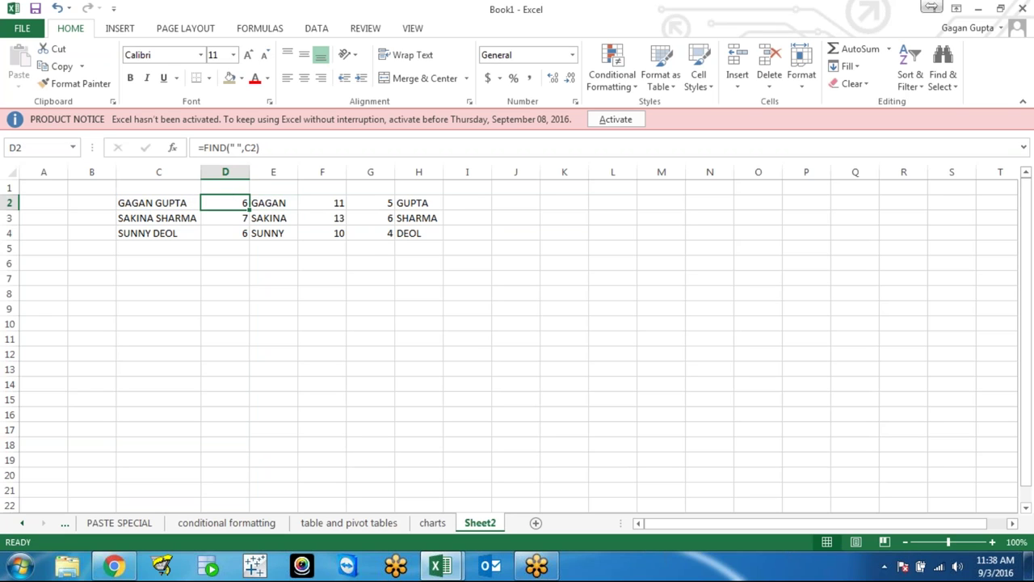
pyautogui.press('F2')
pyautogui.moveTo(264, 202); pyautogui.dragTo(209, 203)
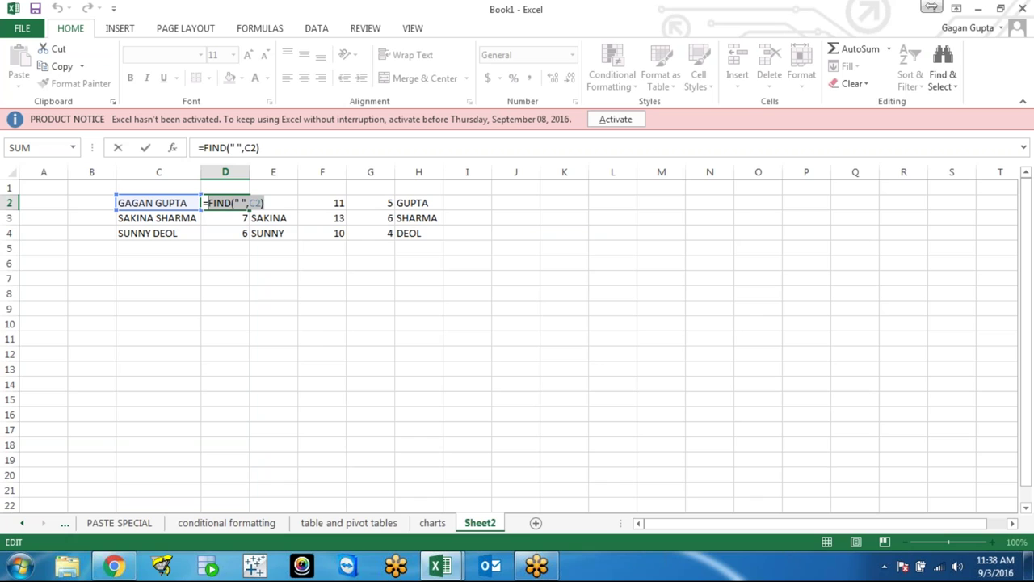
pyautogui.hotkey('ctrl', 'c')
pyautogui.press('Escape')
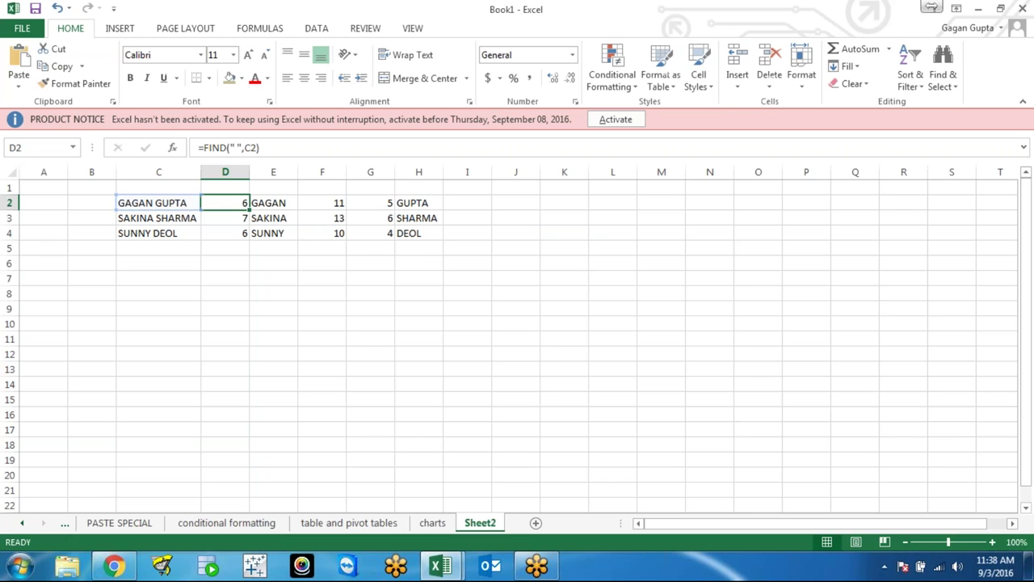
pyautogui.click(273, 203)
pyautogui.press('F2')
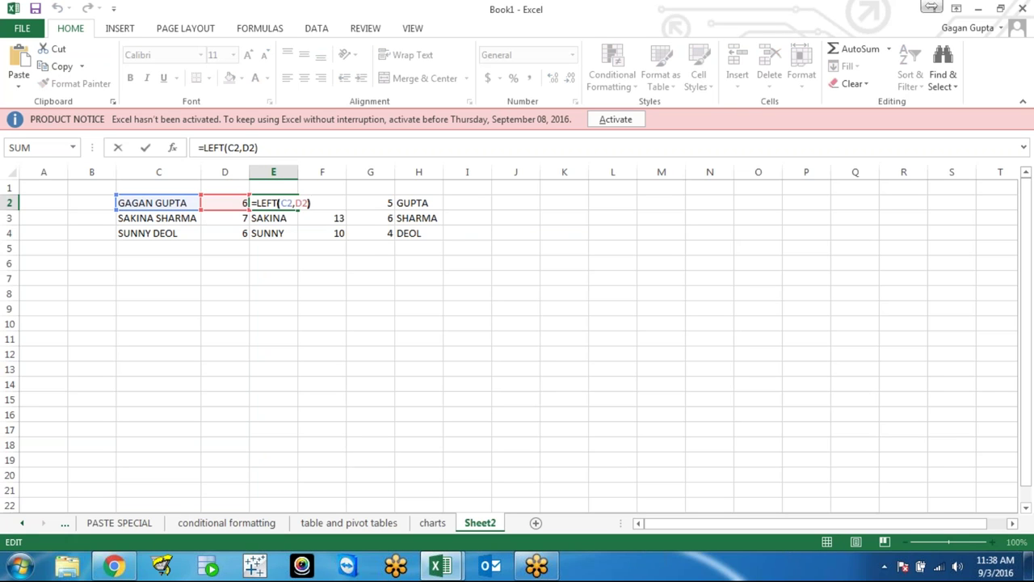
pyautogui.press('Left')
pyautogui.press('BackSpace')
pyautogui.press('BackSpace')
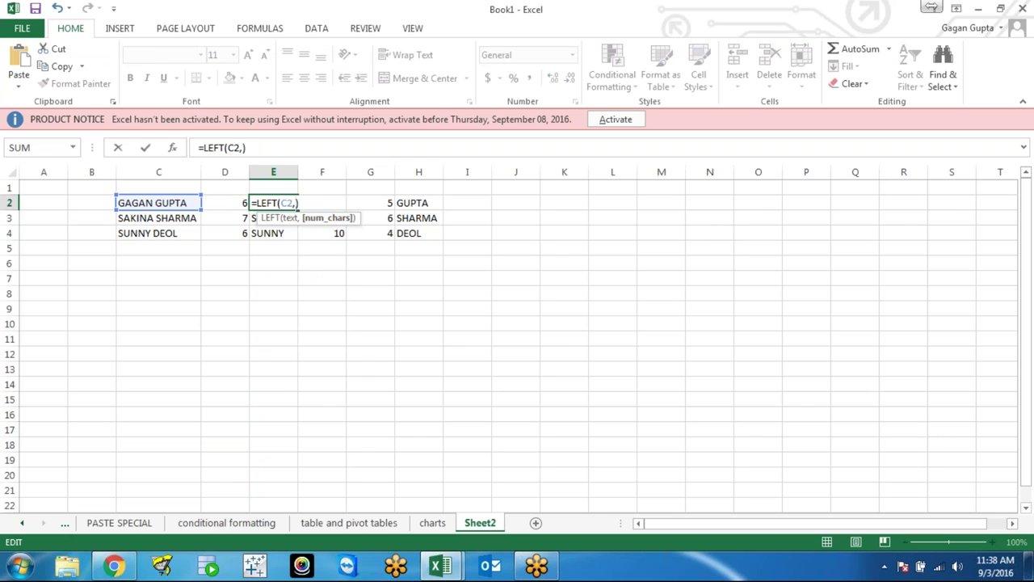
pyautogui.hotkey('ctrl', 'v')
pyautogui.press('Return')
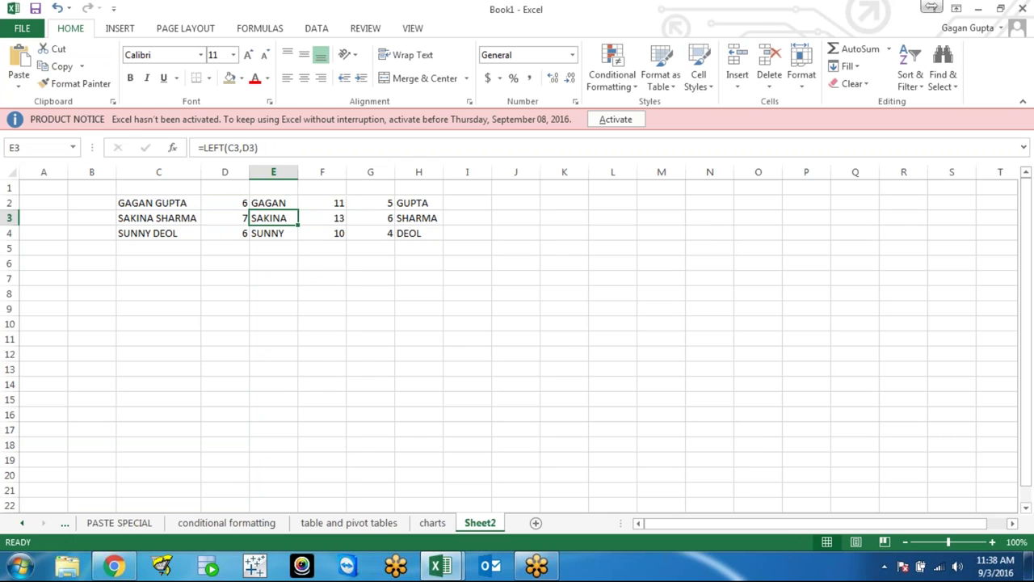
# Step: Fill E2's formula down to E4, then clear D2:D4 as a test and undo it
pyautogui.moveTo(274, 203); pyautogui.dragTo(273, 232)
pyautogui.hotkey('ctrl', 'd')
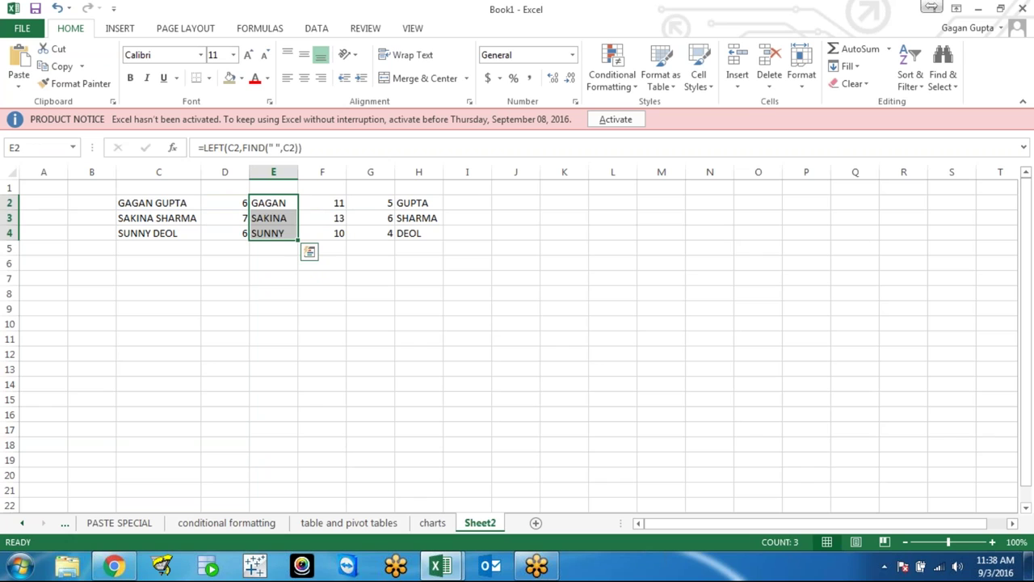
pyautogui.moveTo(224, 203); pyautogui.dragTo(224, 233)
pyautogui.press('Delete')
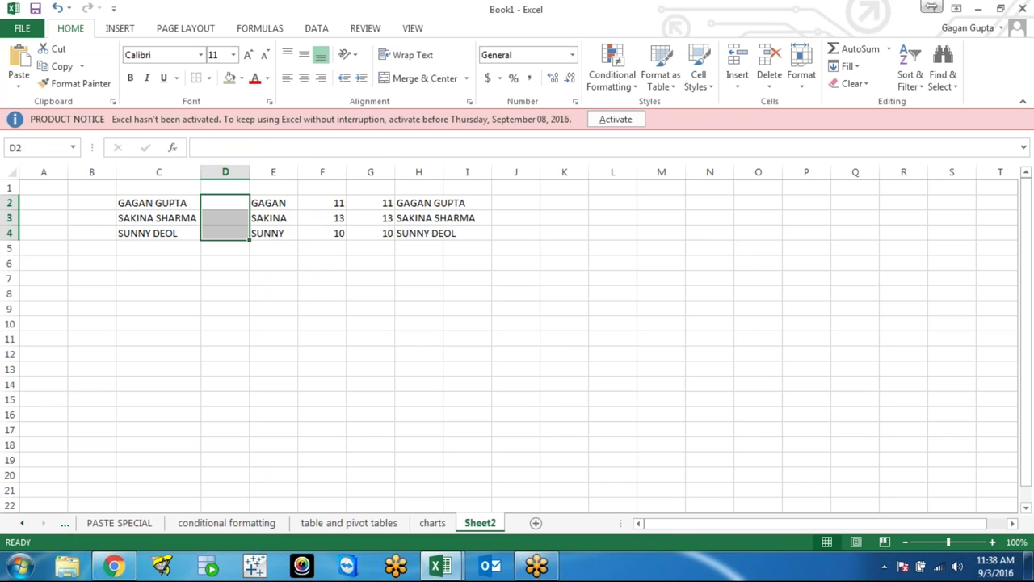
pyautogui.hotkey('ctrl', 'z')
pyautogui.click(235, 203)
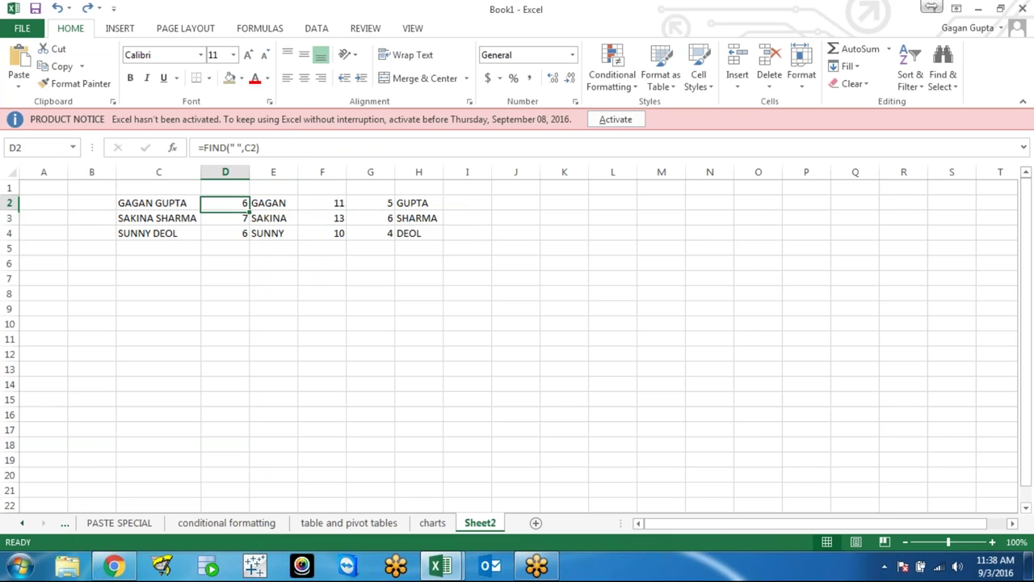
pyautogui.click(273, 203)
pyautogui.press('F2')
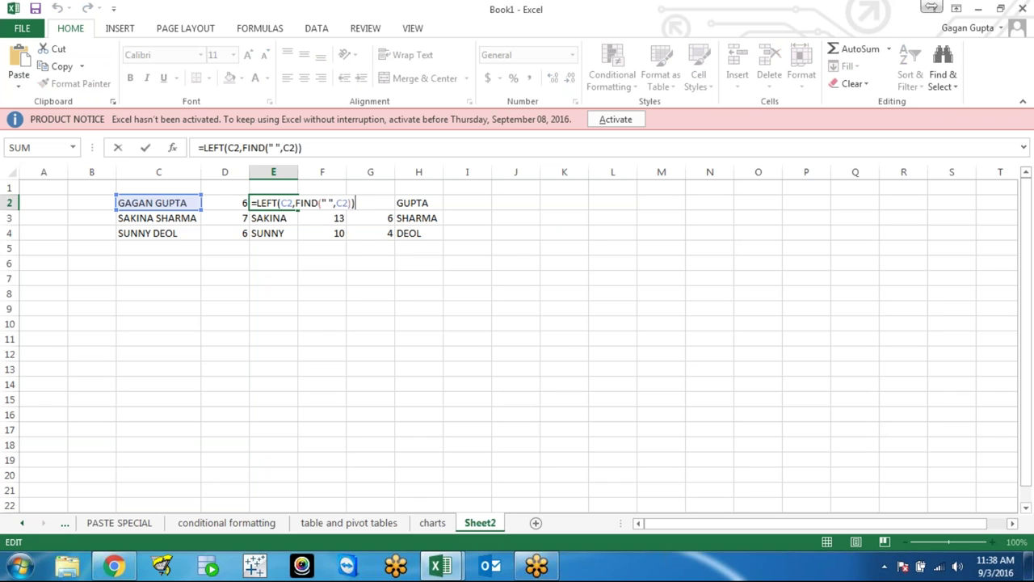
pyautogui.press('Tab')
pyautogui.press('F2')
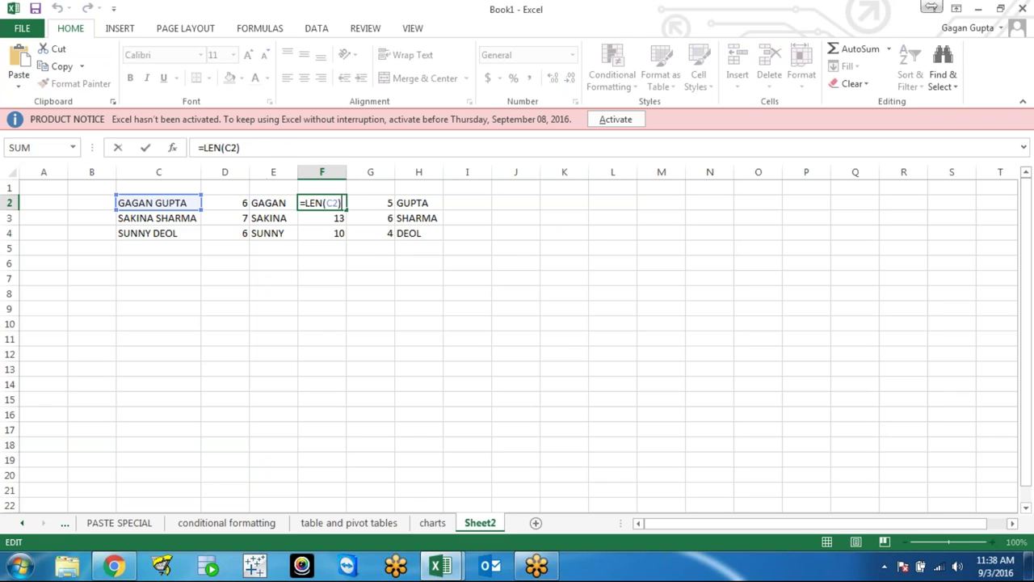
pyautogui.press('Tab')
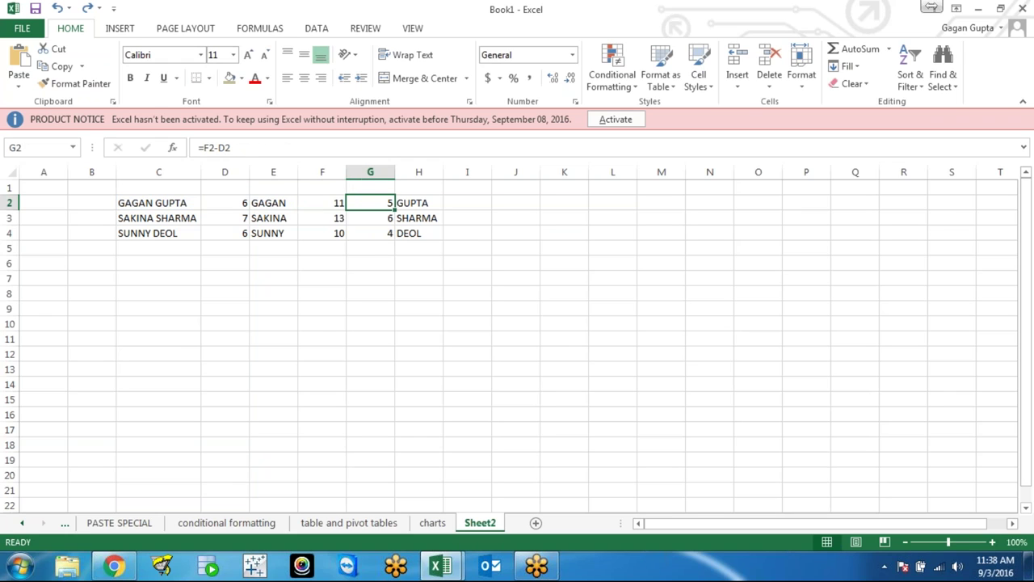
pyautogui.press('F2')
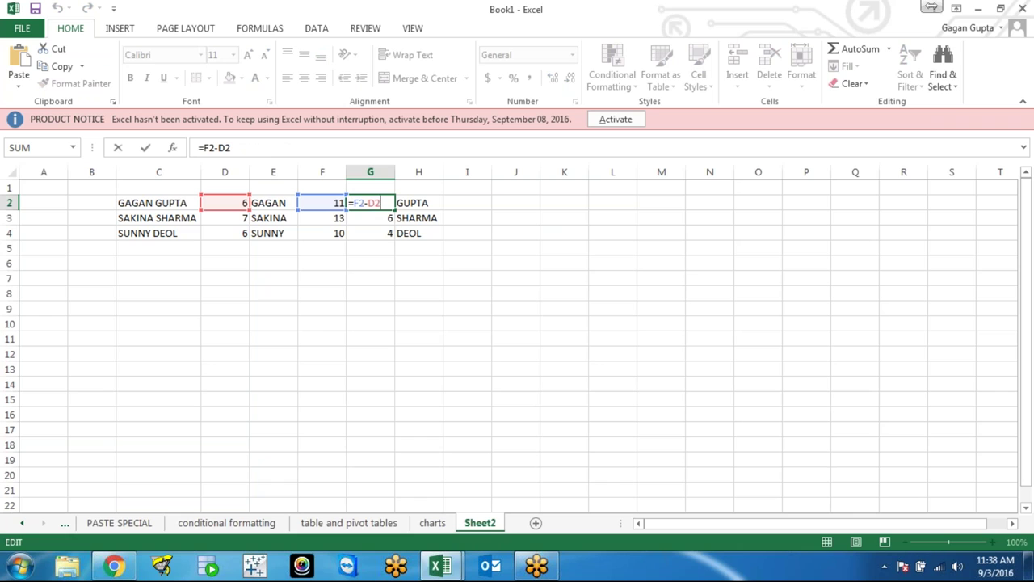
pyautogui.hotkey('shift', 'Tab')
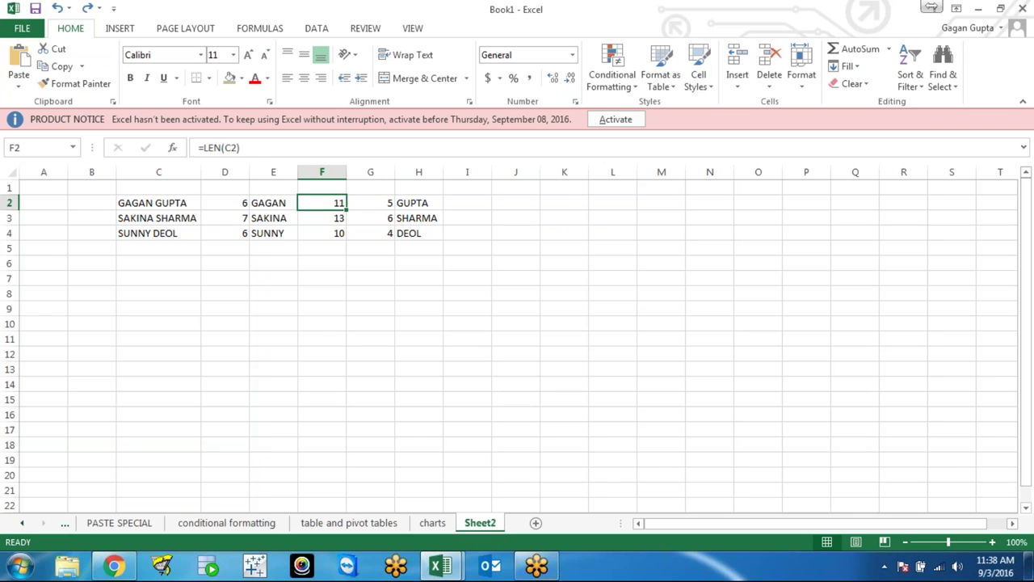
pyautogui.hotkey('shift', 'Tab')
pyautogui.press('F2')
pyautogui.hotkey('shift', 'Tab')
pyautogui.press('Tab')
pyautogui.press('F2')
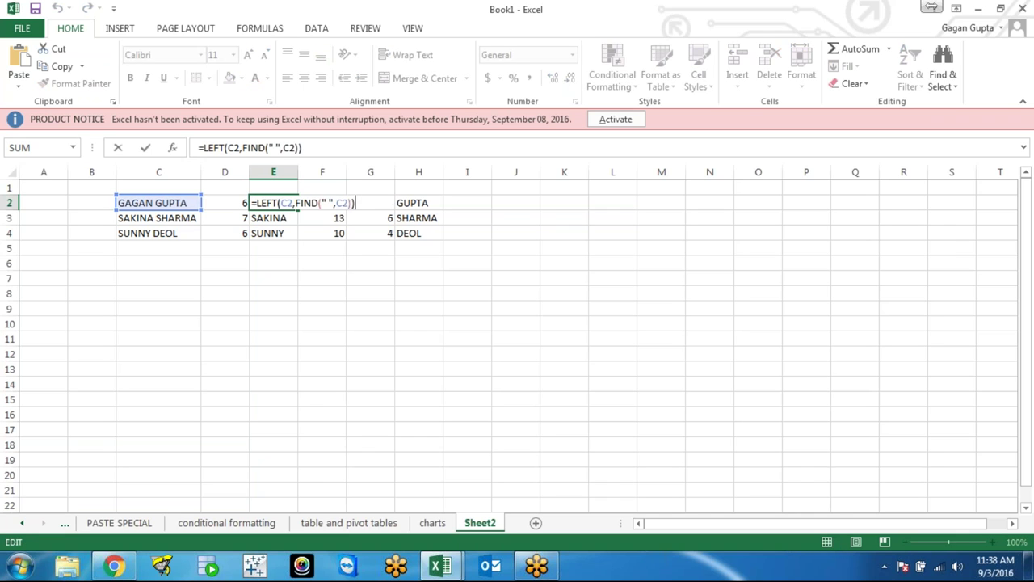
pyautogui.press('Tab')
pyautogui.press('F2')
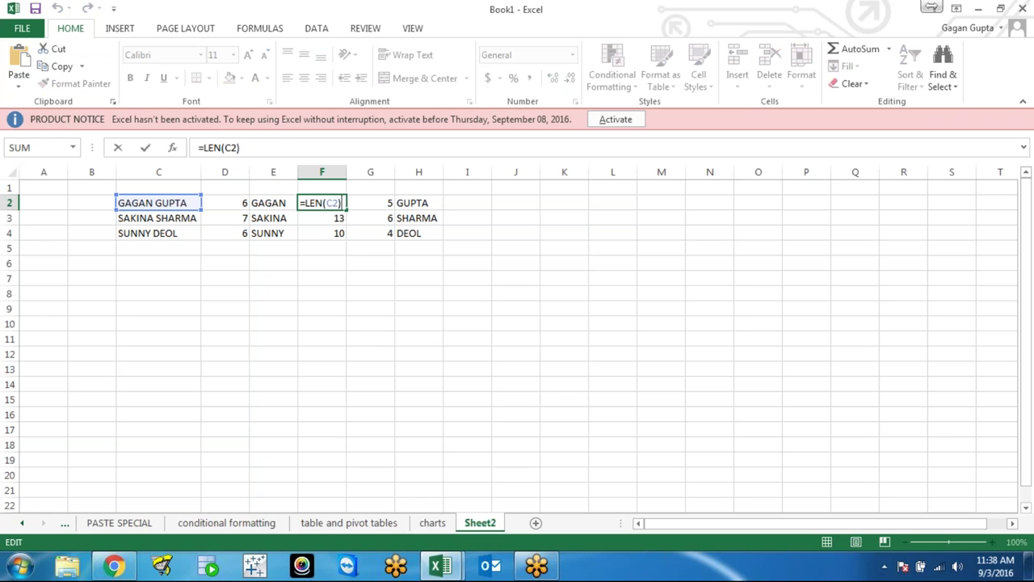
pyautogui.press('Tab')
pyautogui.press('F2')
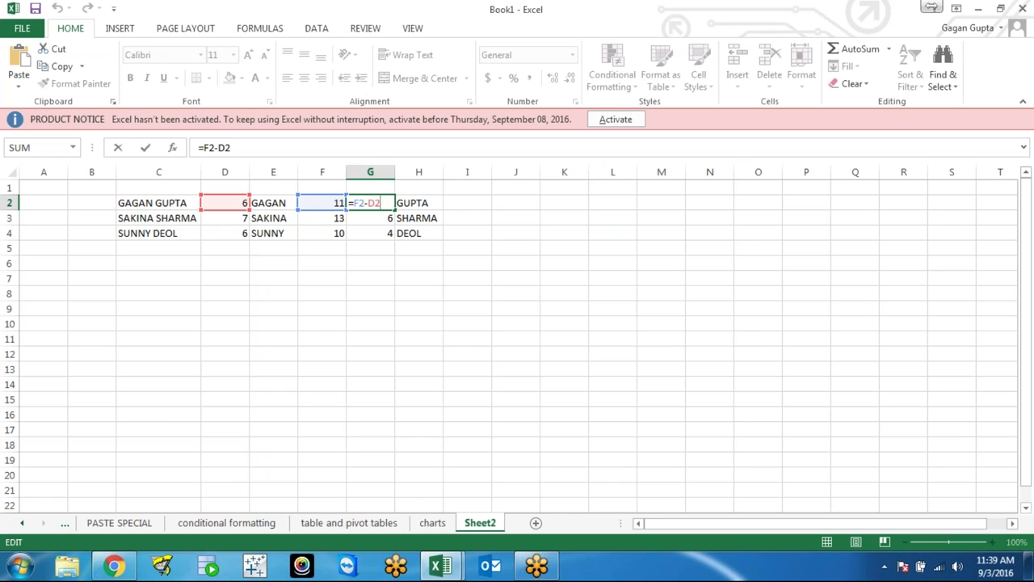
# Step: Replace D2 in G2's formula with FIND(" ",C2) and fill it down to G4
pyautogui.hotkey('ctrl', 'Return')
pyautogui.press('Left')
pyautogui.press('Left')
pyautogui.press('Left')
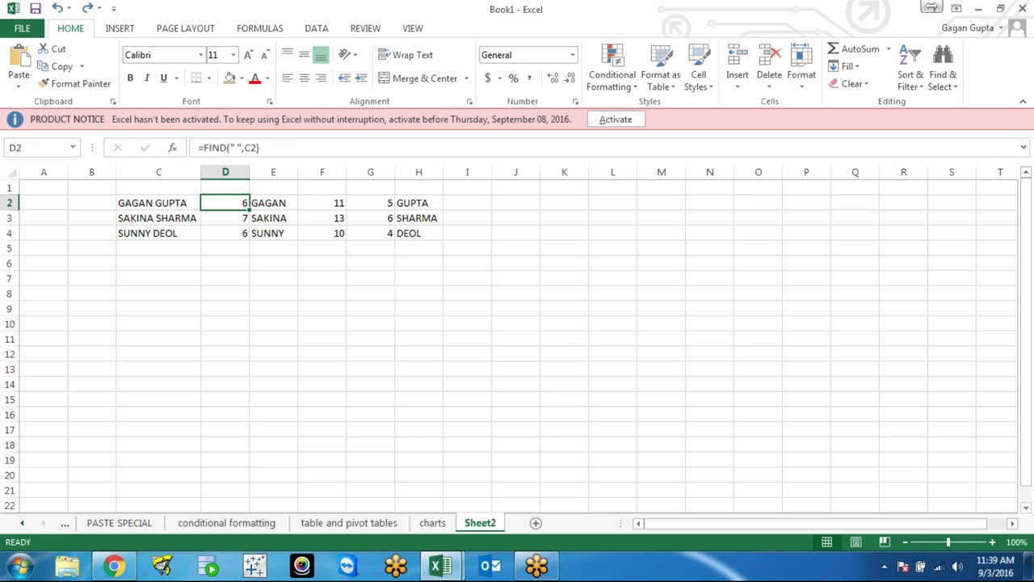
pyautogui.press('F2')
pyautogui.press('Left')
pyautogui.press('Left')
pyautogui.press('Left')
pyautogui.press('Left')
pyautogui.press('Left')
pyautogui.press('Left')
pyautogui.press('Left')
pyautogui.press('Left')
pyautogui.press('Left')
pyautogui.press('Left')
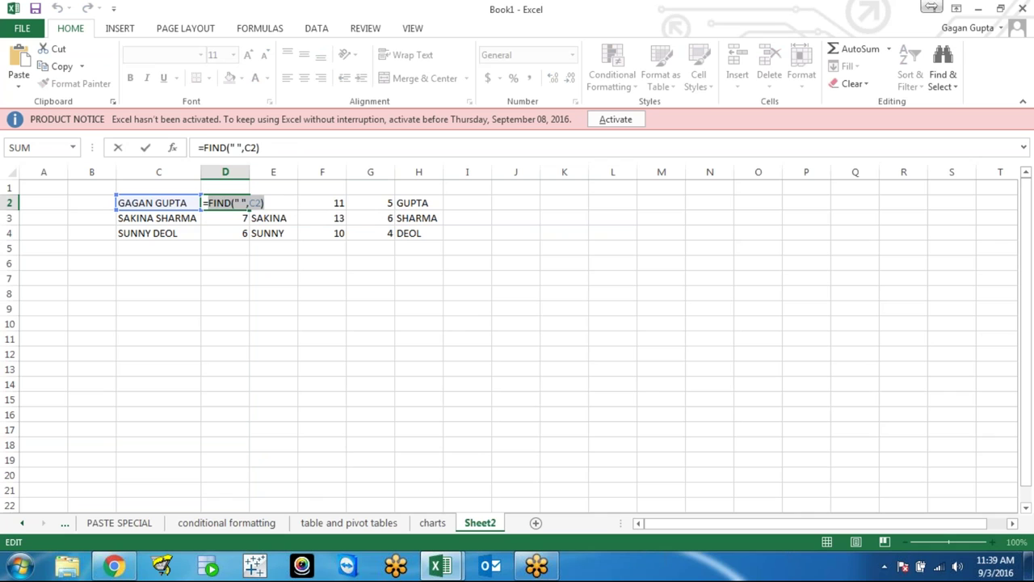
pyautogui.press('Escape')
pyautogui.press('Right')
pyautogui.press('Right')
pyautogui.press('Right')
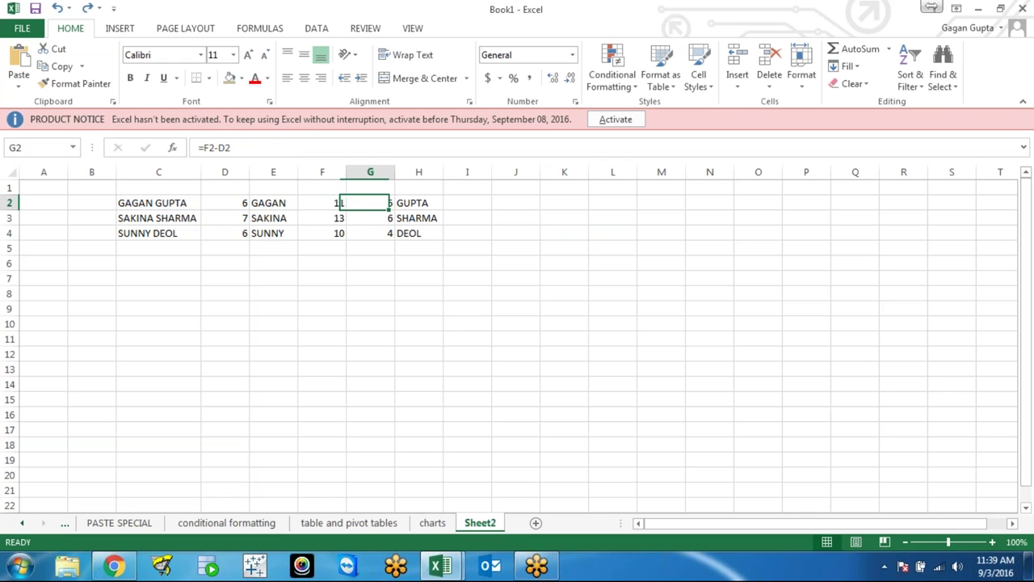
pyautogui.press('F2')
pyautogui.press('BackSpace')
pyautogui.press('BackSpace')
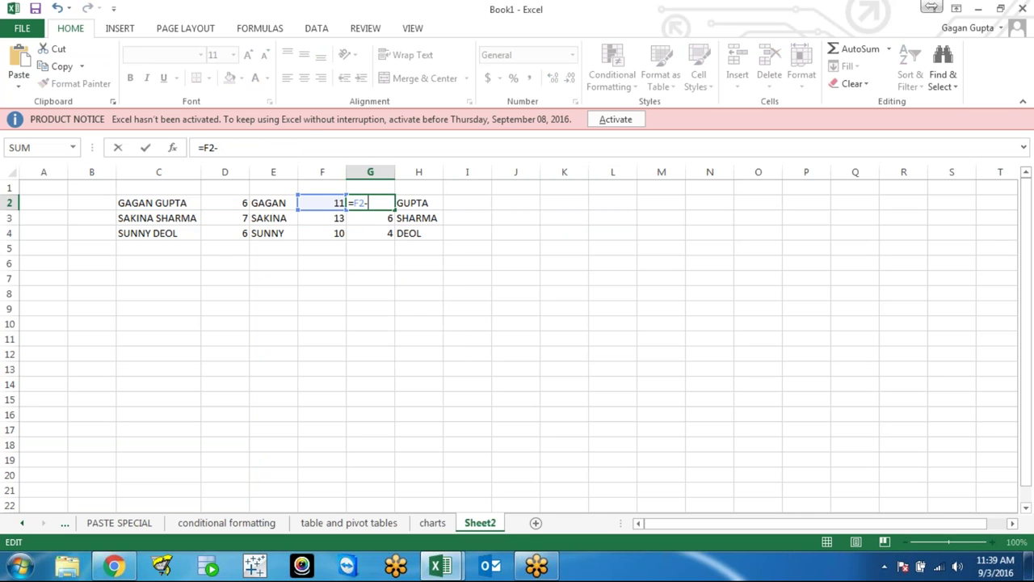
pyautogui.write('FIND(" ",C2)')
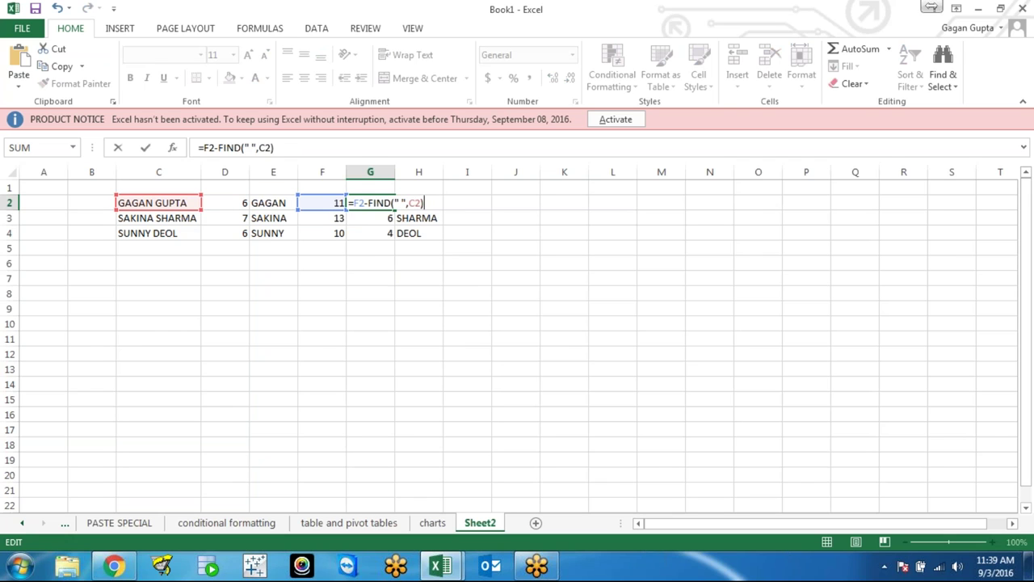
pyautogui.press('Return')
pyautogui.press('Up')
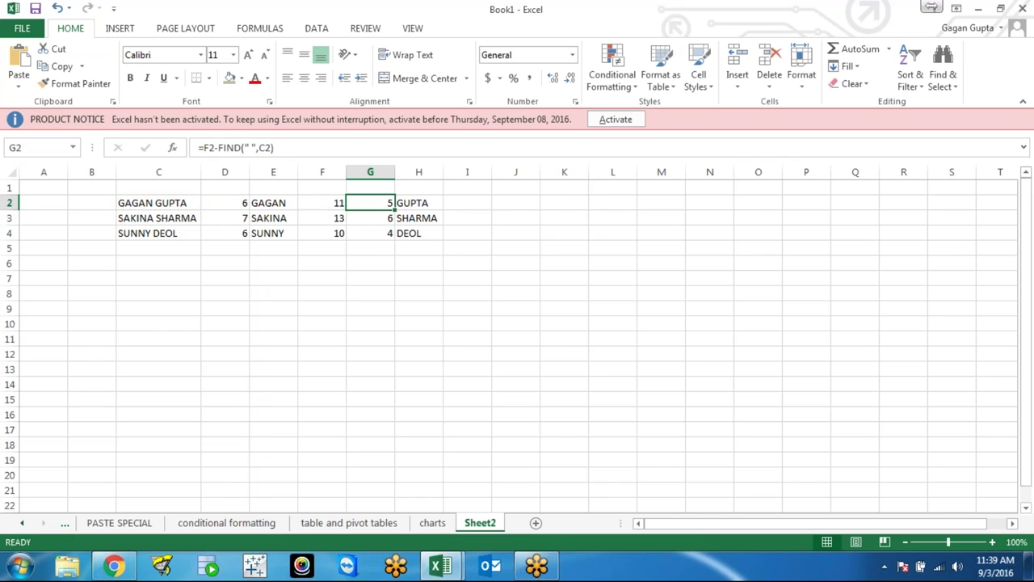
pyautogui.doubleClick(395, 210)
pyautogui.click(370, 203)
# Step: Replace F2 in G2 with LEN(C2), giving =LEN(C2)-FIND(" ",C2), and apply it to G2:G4
pyautogui.press('F2')
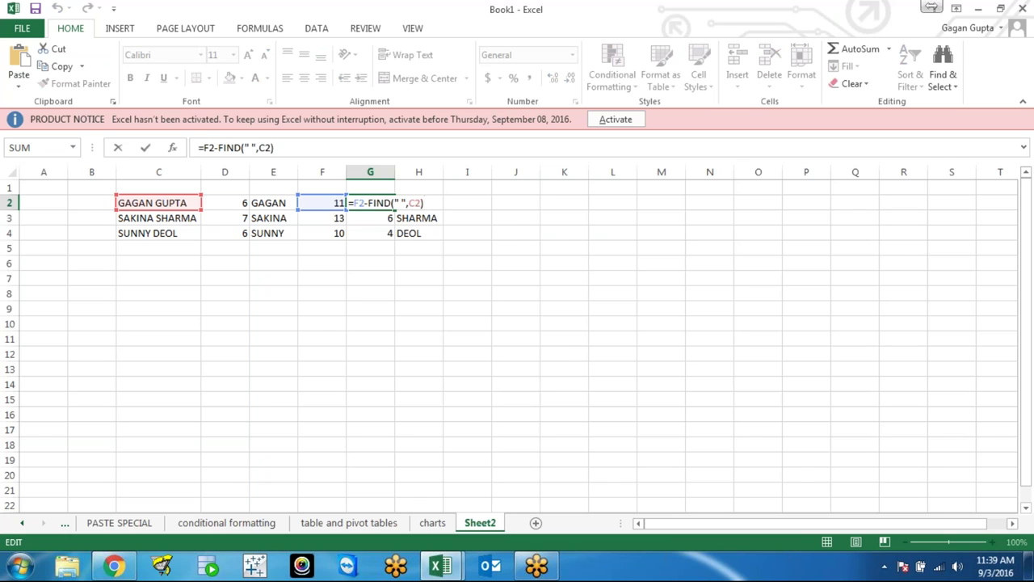
pyautogui.click(322, 203)
pyautogui.press('F2')
pyautogui.hotkey('shift', 'Left')
pyautogui.hotkey('shift', 'Left')
pyautogui.hotkey('shift', 'Left')
pyautogui.hotkey('ctrl', 'c')
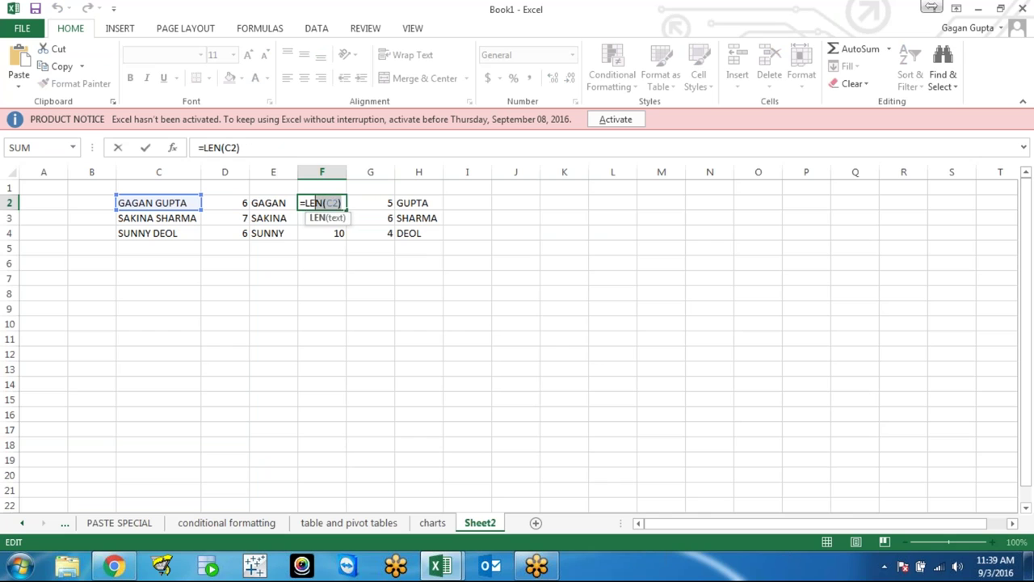
pyautogui.press('Escape')
pyautogui.press('Right')
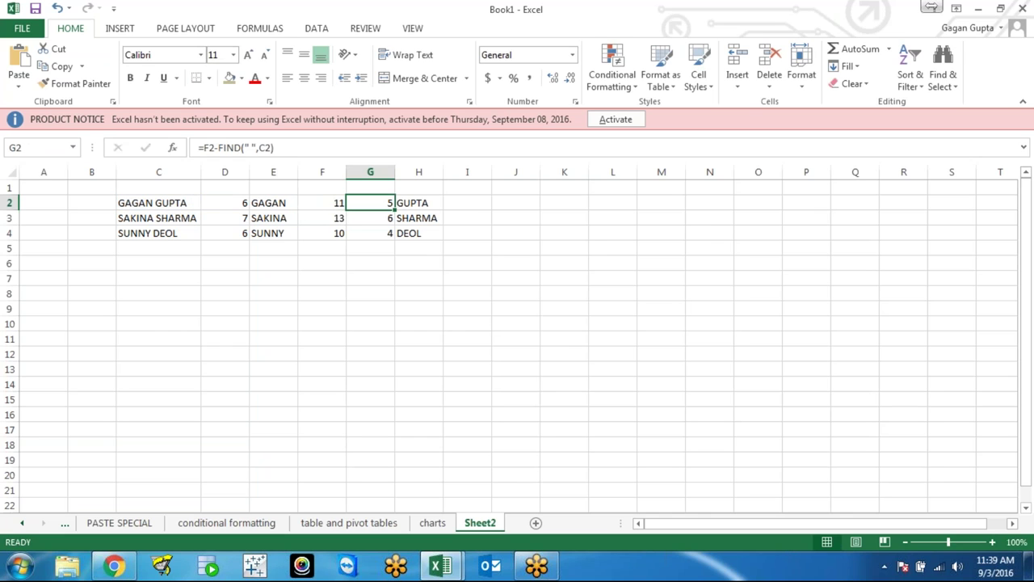
pyautogui.press('F2')
pyautogui.press('Left')
pyautogui.press('Left')
pyautogui.press('Left')
pyautogui.press('Left')
pyautogui.press('Left')
pyautogui.press('Left')
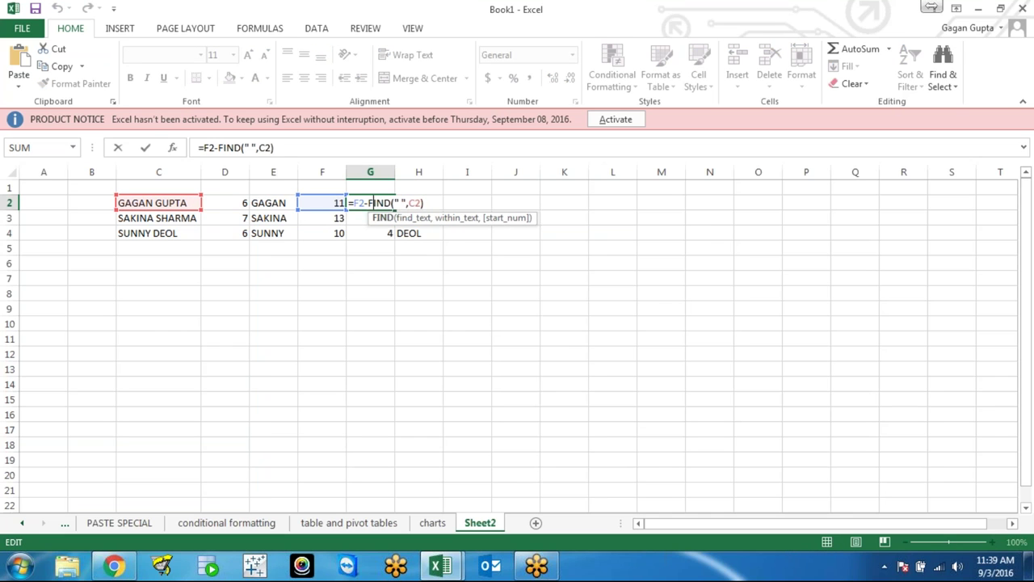
pyautogui.press('Left')
pyautogui.press('Left')
pyautogui.press('BackSpace')
pyautogui.press('BackSpace')
pyautogui.hotkey('ctrl', 'v')
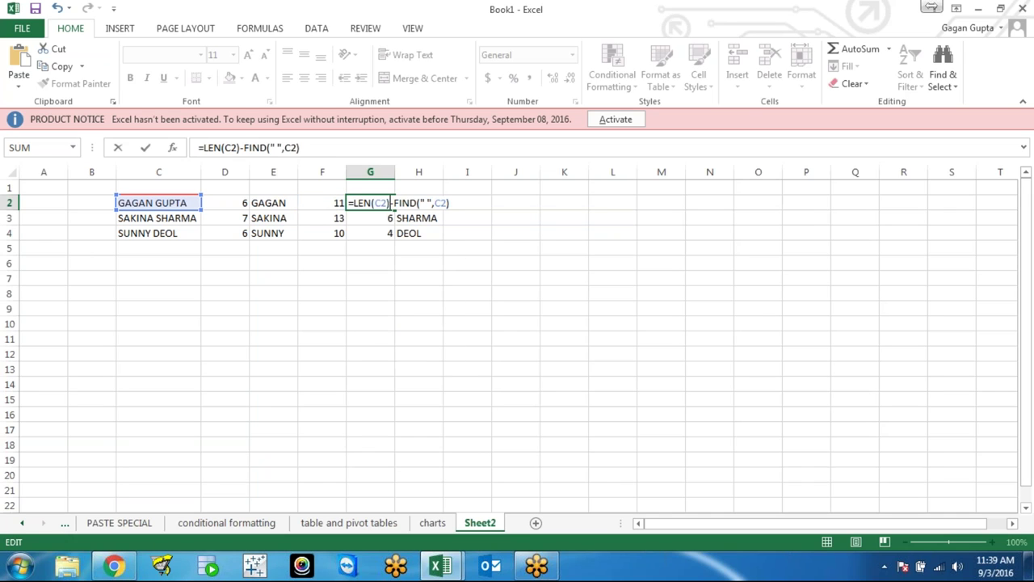
pyautogui.press('Return')
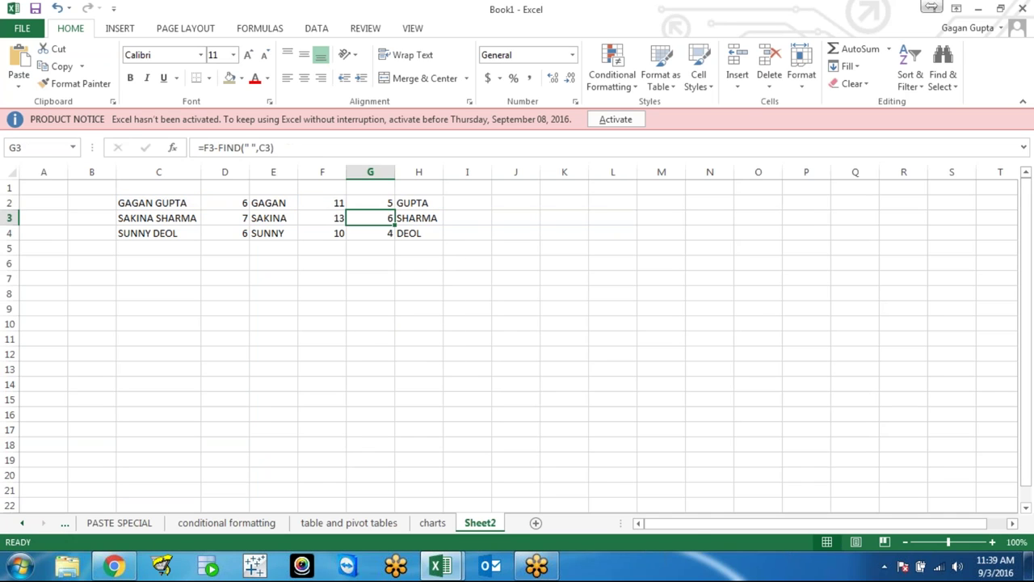
pyautogui.moveTo(370, 203); pyautogui.dragTo(370, 233)
pyautogui.hotkey('ctrl', 'v')
pyautogui.click(370, 203)
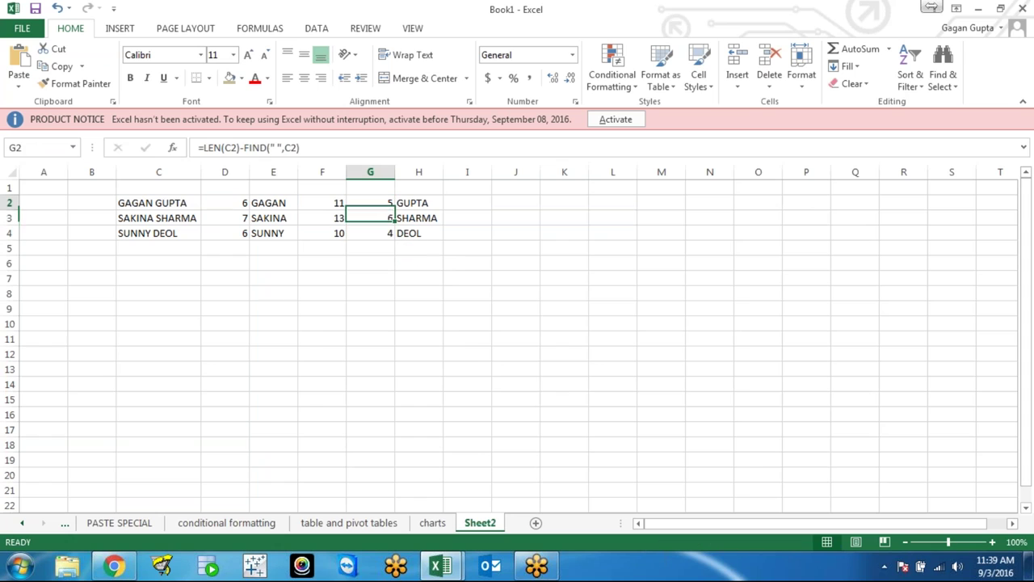
# Step: Review the G2 and H2 formulas and copy LEN(C2)-FIND(" ",C2) from G2
pyautogui.press('F2')
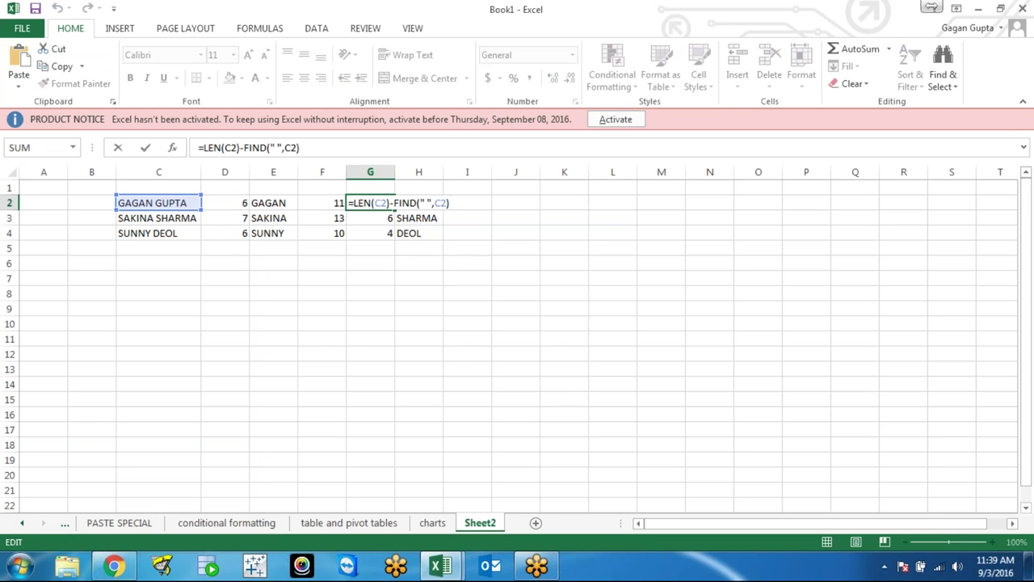
pyautogui.press('Escape')
pyautogui.click(419, 202)
pyautogui.press('F2')
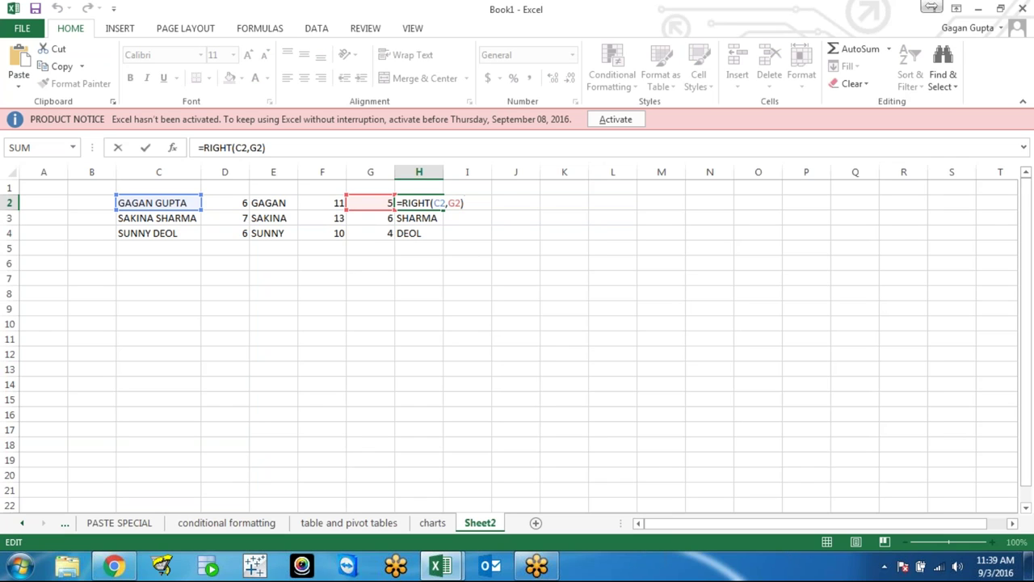
pyautogui.press('Escape')
pyautogui.click(371, 202)
pyautogui.press('F2')
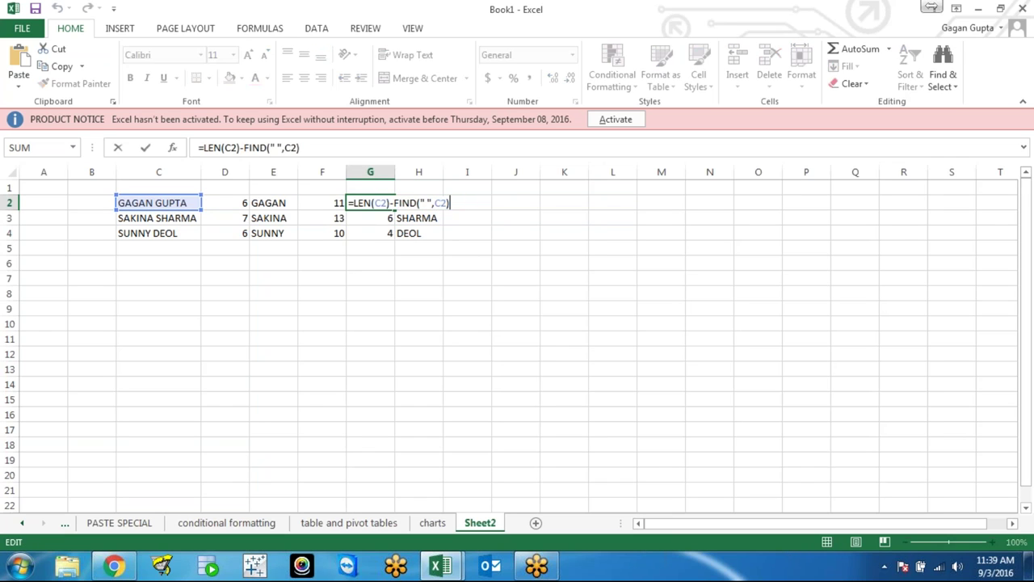
pyautogui.moveTo(450, 203); pyautogui.dragTo(353, 203)
pyautogui.hotkey('ctrl', 'c')
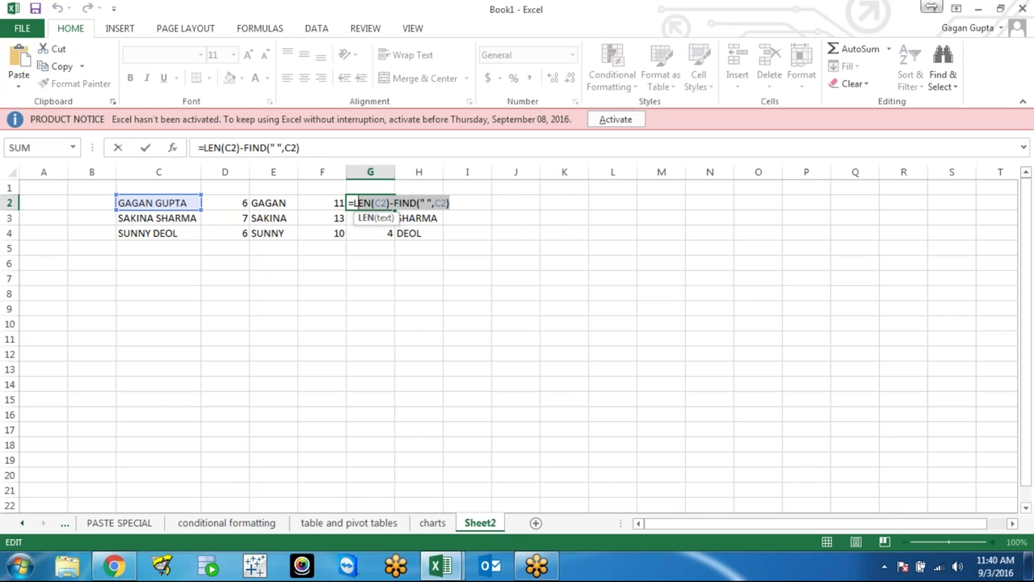
pyautogui.press('Escape')
pyautogui.press('Right')
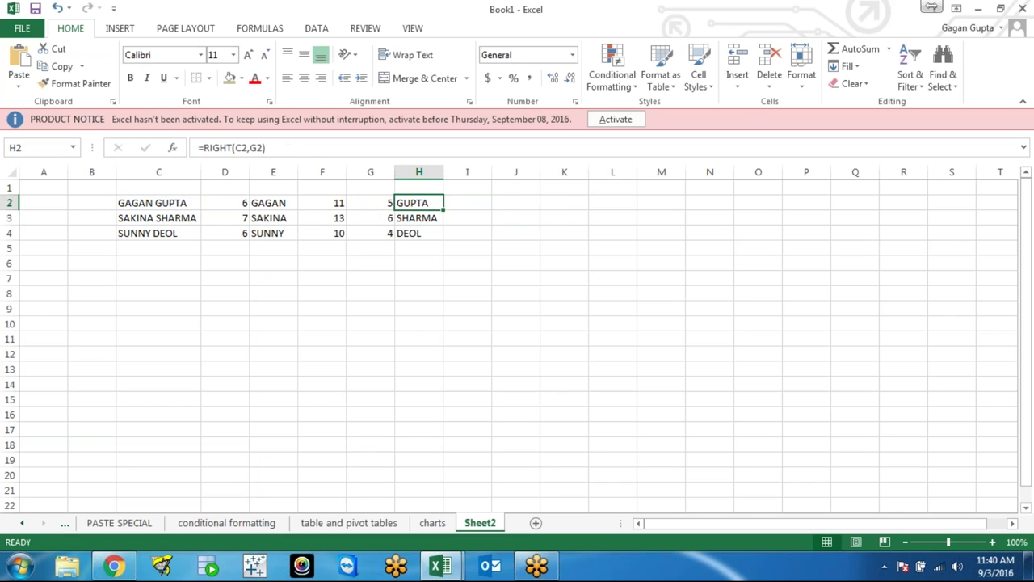
# Step: Swap G2 in H2 for the copied expression, making =RIGHT(C2,LEN(C2)-FIND(" ",C2)) showing GUPTA
pyautogui.press('F2')
pyautogui.press('BackSpace')
pyautogui.press('BackSpace')
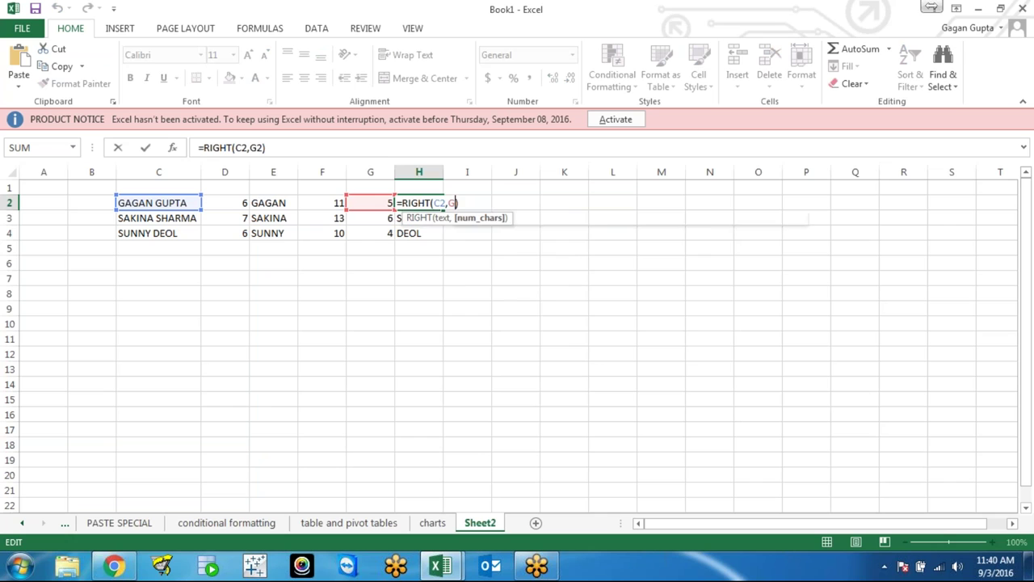
pyautogui.hotkey('ctrl', 'v')
pyautogui.hotkey('ctrl', 'Return')
pyautogui.press('Return')
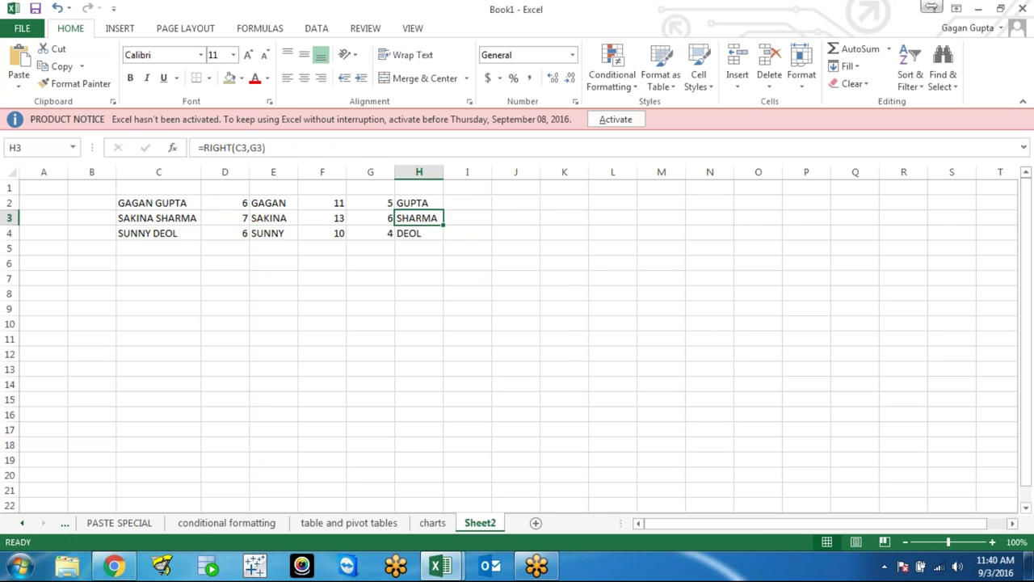
pyautogui.moveTo(419, 203); pyautogui.dragTo(418, 233)
pyautogui.click(419, 218)
pyautogui.press('Up')
pyautogui.press('Left')
pyautogui.press('Right')
pyautogui.press('F2')
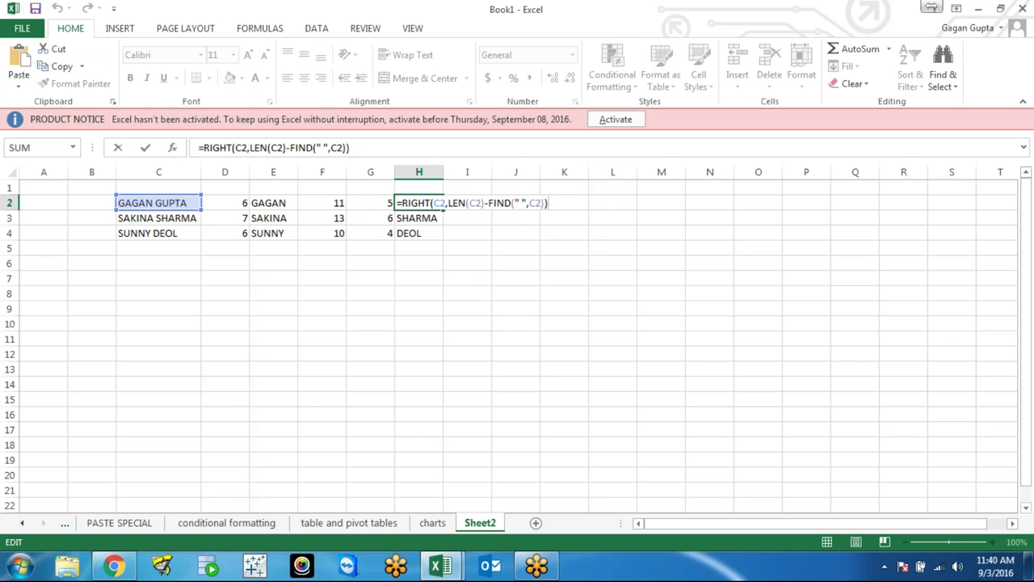
# Step: Select D2:D4 and clear the FIND helper values
pyautogui.press('Escape')
pyautogui.press('Left')
pyautogui.press('Left')
pyautogui.press('Left')
pyautogui.press('Left')
pyautogui.hotkey('shift', 'Down')
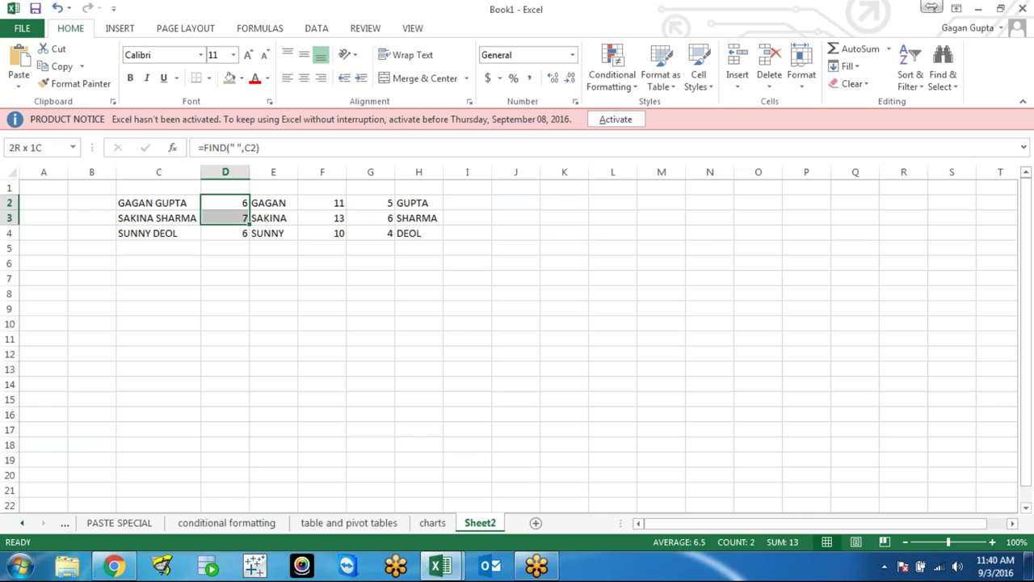
pyautogui.hotkey('shift', 'Down')
pyautogui.press('F2')
pyautogui.press('Escape')
pyautogui.click(225, 203)
pyautogui.moveTo(249, 211); pyautogui.dragTo(249, 196)
pyautogui.press('Right')
pyautogui.press('Right')
# Step: Delete the LEN helper column with Ctrl+- so the surname formulas shift left
pyautogui.hotkey('ctrl', 'c')
pyautogui.hotkey('ctrl', 'space')
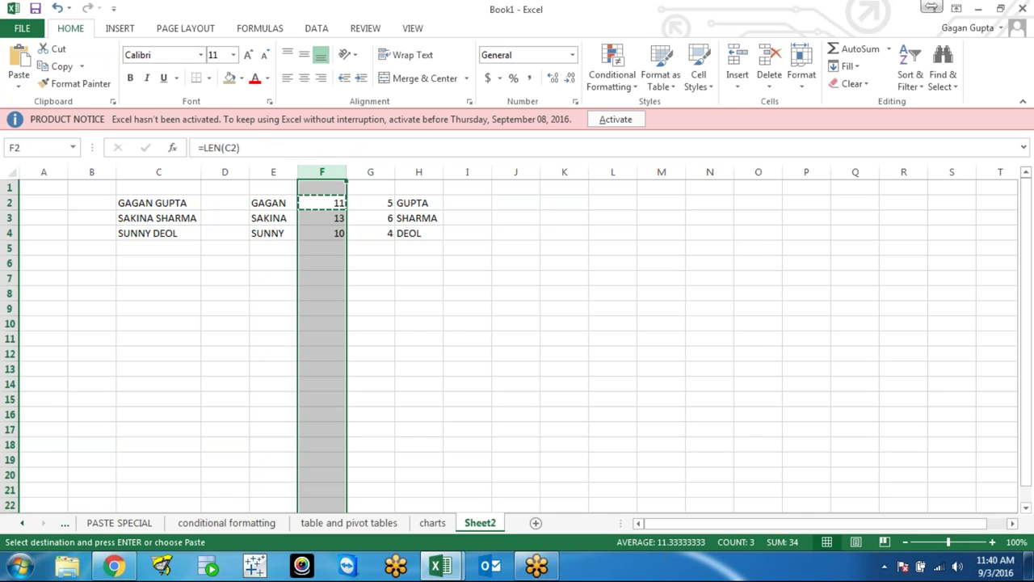
pyautogui.hotkey('ctrl', '-')
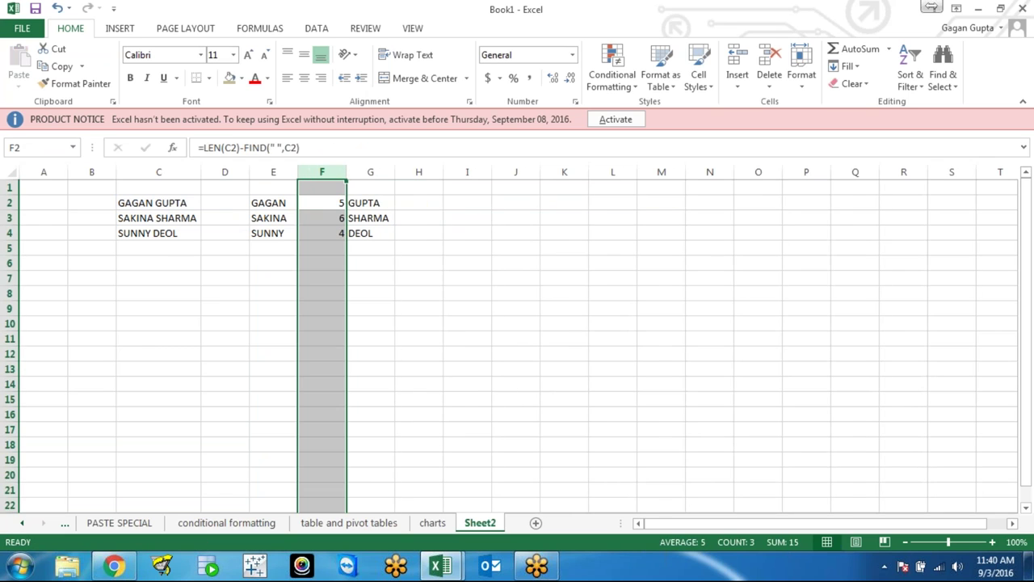
pyautogui.hotkey('ctrl', '-')
pyautogui.click(370, 218)
pyautogui.click(273, 218)
# Step: Copy the LEFT formula text from E2 and paste it as plain text into E7
pyautogui.click(322, 203)
pyautogui.click(321, 219)
pyautogui.click(273, 219)
pyautogui.click(274, 203)
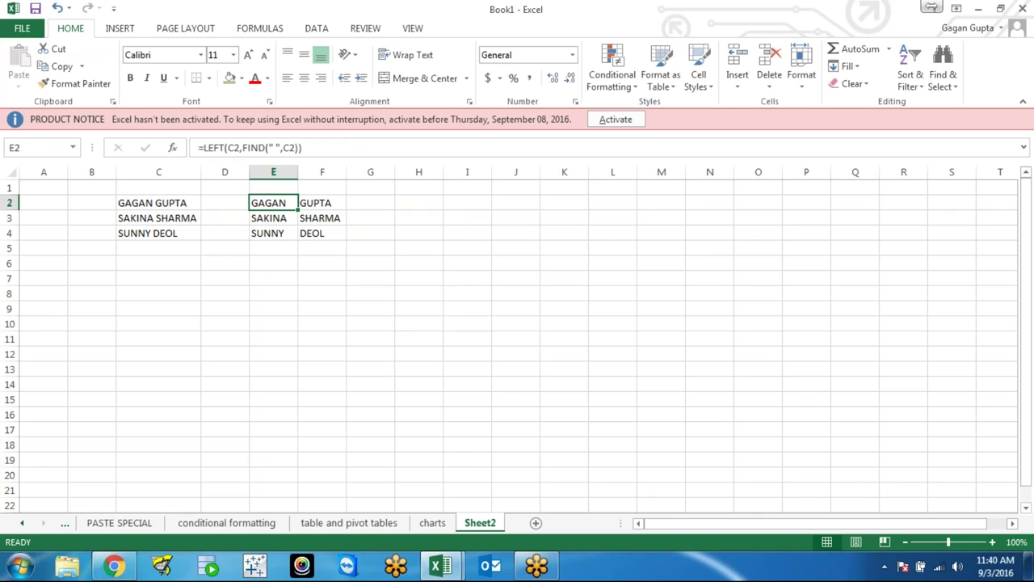
pyautogui.press('F2')
pyautogui.moveTo(354, 203); pyautogui.dragTo(252, 203)
pyautogui.hotkey('ctrl', 'c')
pyautogui.press('Escape')
pyautogui.press('Down')
pyautogui.press('Down')
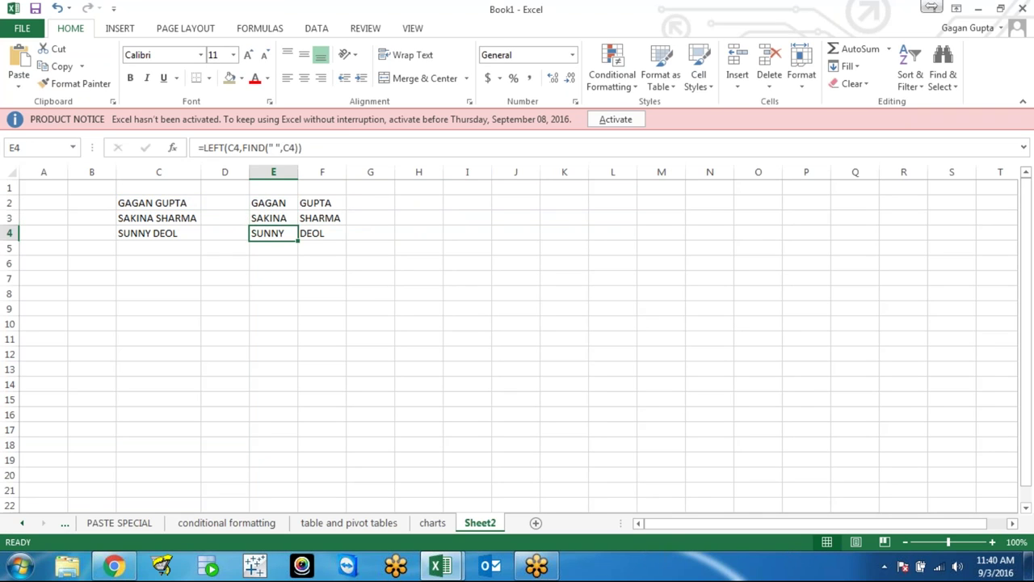
pyautogui.press('Down')
pyautogui.press('Down')
pyautogui.press('Down')
pyautogui.press('F2')
pyautogui.hotkey('ctrl', 'v')
pyautogui.press('Return')
# Step: Copy the RIGHT formula text from F2 and paste it as plain text into F5
pyautogui.press('Up')
pyautogui.press('Up')
pyautogui.press('Up')
pyautogui.press('Up')
pyautogui.press('Up')
pyautogui.press('Right')
pyautogui.press('Up')
pyautogui.press('F2')
pyautogui.hotkey('shift', 'Left')
pyautogui.hotkey('shift', 'Left')
pyautogui.hotkey('shift', 'Left')
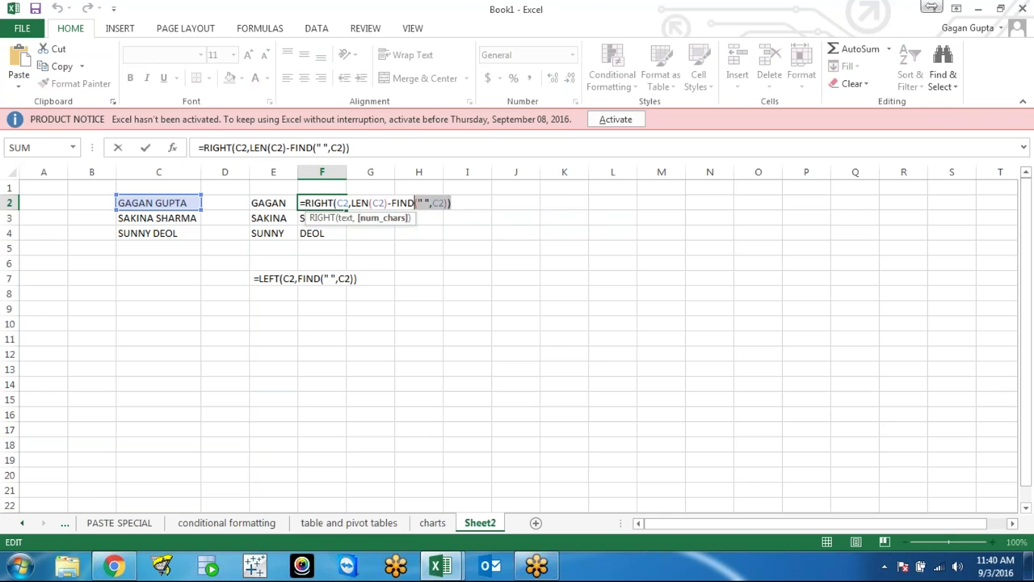
pyautogui.hotkey('shift', 'Left')
pyautogui.hotkey('shift', 'Left')
pyautogui.hotkey('shift', 'Left')
pyautogui.hotkey('shift', 'Left')
pyautogui.hotkey('shift', 'Left')
pyautogui.hotkey('shift', 'Left')
pyautogui.press('Escape')
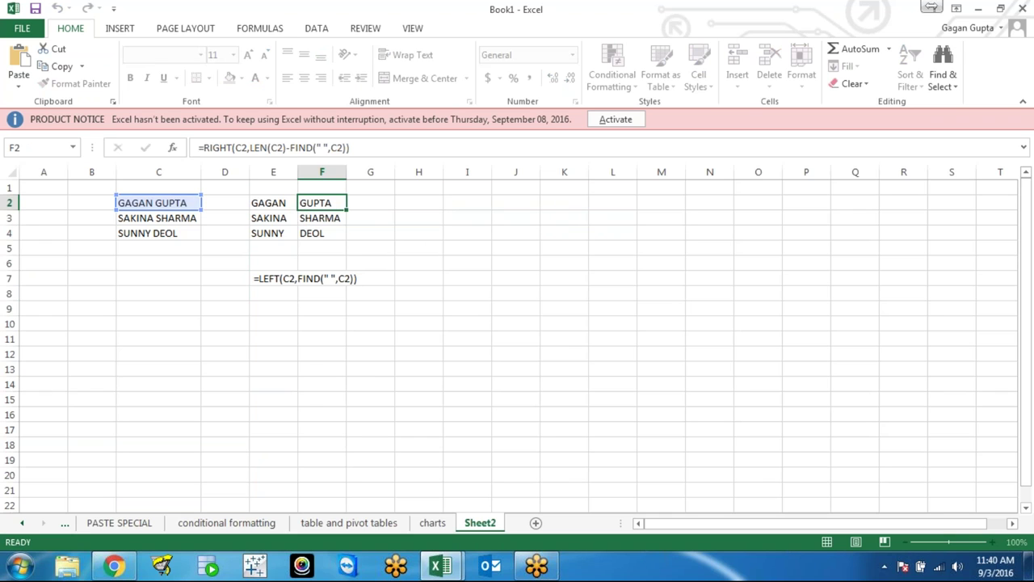
pyautogui.press('Down')
pyautogui.press('Down')
pyautogui.press('Down')
pyautogui.press('F2')
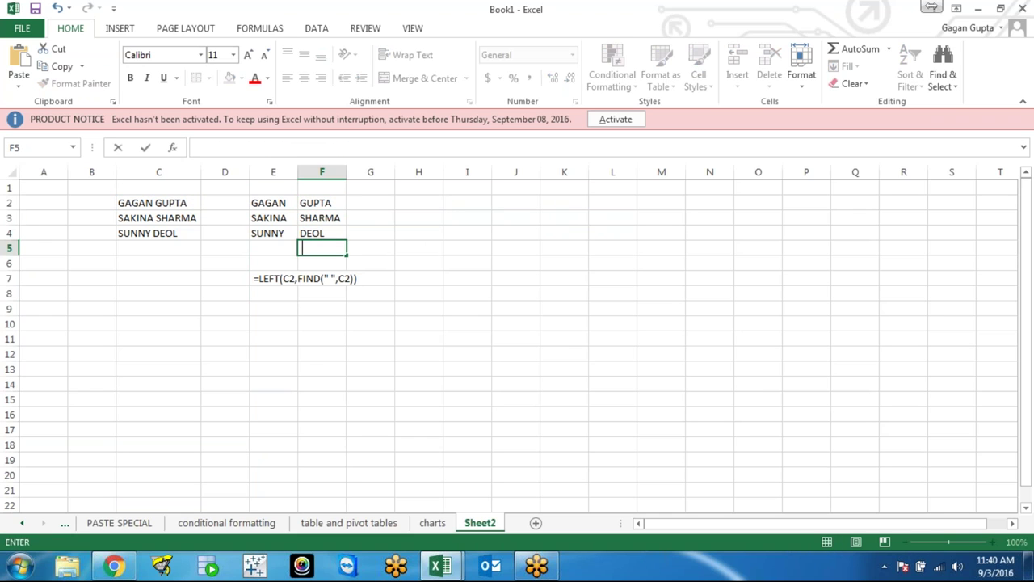
pyautogui.hotkey('ctrl', 'v')
pyautogui.press('Return')
# Step: Check the RIGHT formula text in F5, then switch to Sheet1
pyautogui.press('Down')
pyautogui.press('Down')
pyautogui.press('Down')
pyautogui.press('Down')
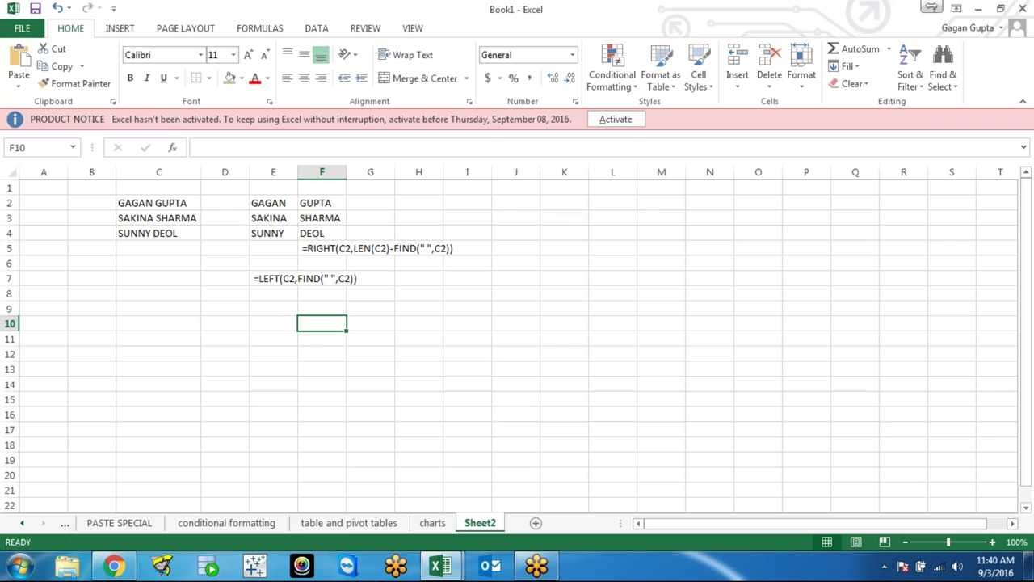
pyautogui.press('Up')
pyautogui.press('Up')
pyautogui.press('Up')
pyautogui.press('Up')
pyautogui.press('Down')
pyautogui.press('Down')
pyautogui.press('Down')
pyautogui.press('Up')
pyautogui.press('Up')
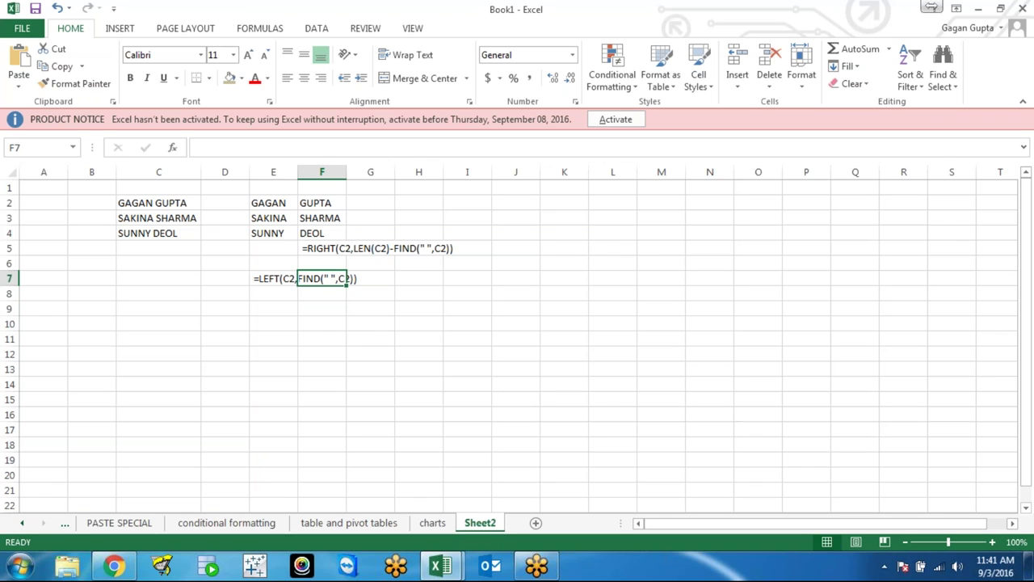
pyautogui.press('Up')
pyautogui.press('Up')
pyautogui.press('Down')
pyautogui.press('Down')
pyautogui.press('Down')
pyautogui.press('Up')
pyautogui.press('Up')
pyautogui.press('Up')
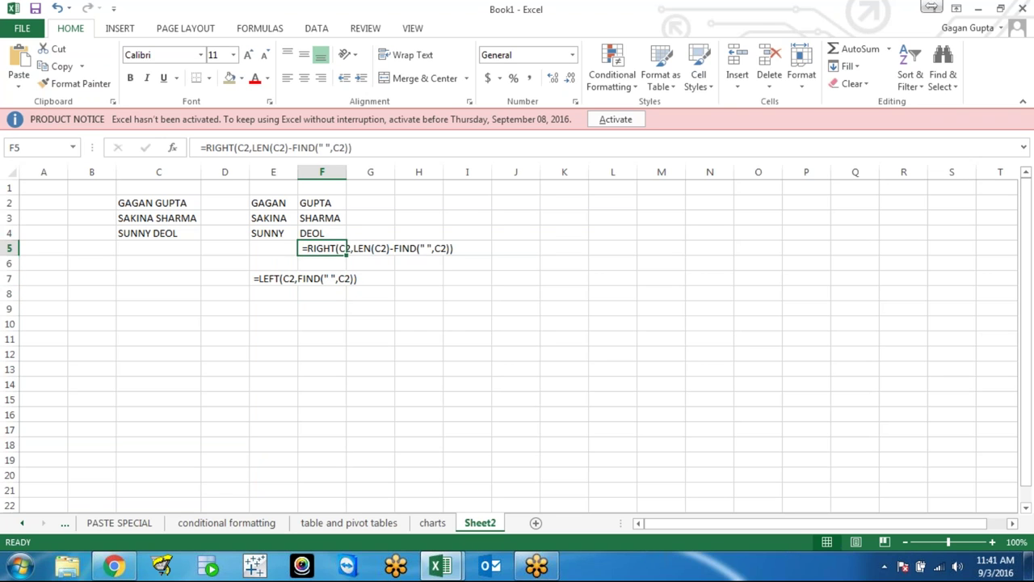
pyautogui.press('Down')
pyautogui.press('Down')
pyautogui.press('Down')
pyautogui.hotkey('ctrl', 'pageup')
pyautogui.hotkey('ctrl', 'pageup')
pyautogui.hotkey('ctrl', 'pageup')
pyautogui.hotkey('ctrl', 'pageup')
pyautogui.hotkey('ctrl', 'pageup')
pyautogui.hotkey('ctrl', 'pageup')
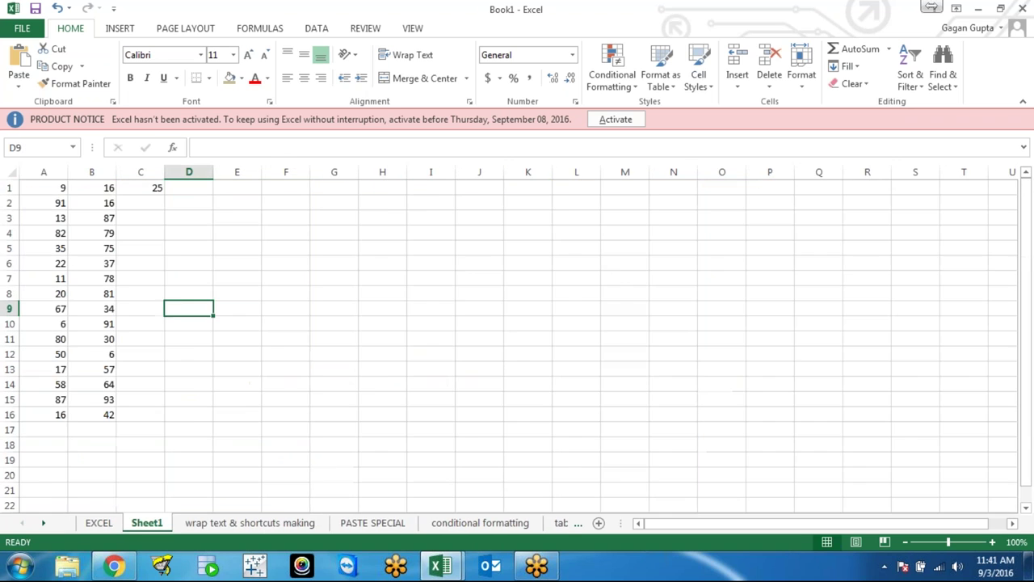
# Step: Go to the charts sheet and browse column A's function list around SPLIT
pyautogui.hotkey('ctrl', 'pagedown')
pyautogui.hotkey('ctrl', 'pagedown')
pyautogui.hotkey('ctrl', 'pagedown')
pyautogui.hotkey('ctrl', 'pagedown')
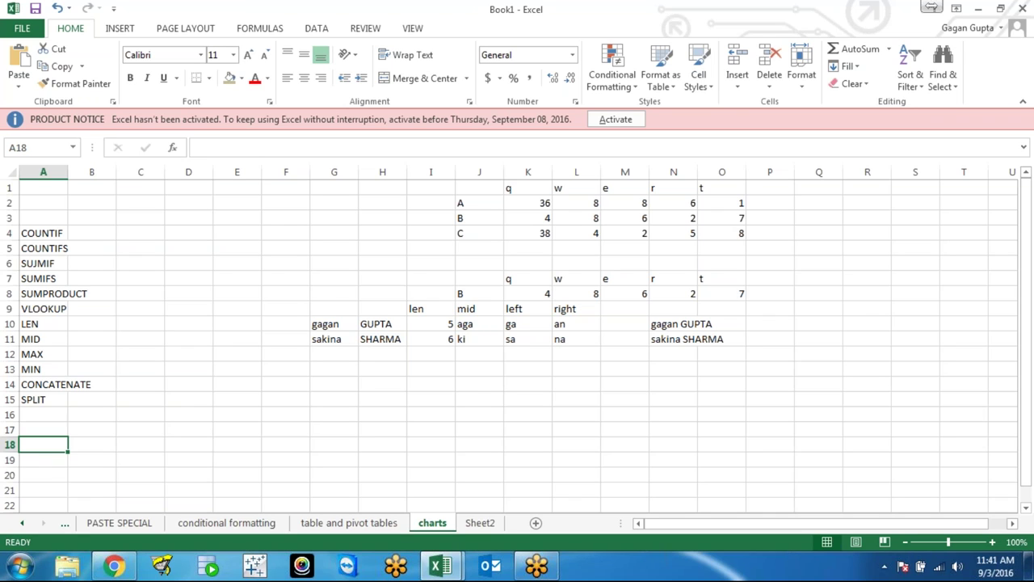
pyautogui.click(44, 399)
pyautogui.press('Up')
pyautogui.press('Up')
pyautogui.press('Up')
pyautogui.press('Down')
pyautogui.press('Down')
pyautogui.press('Down')
pyautogui.press('Down')
pyautogui.press('Down')
pyautogui.press('Up')
pyautogui.press('Up')
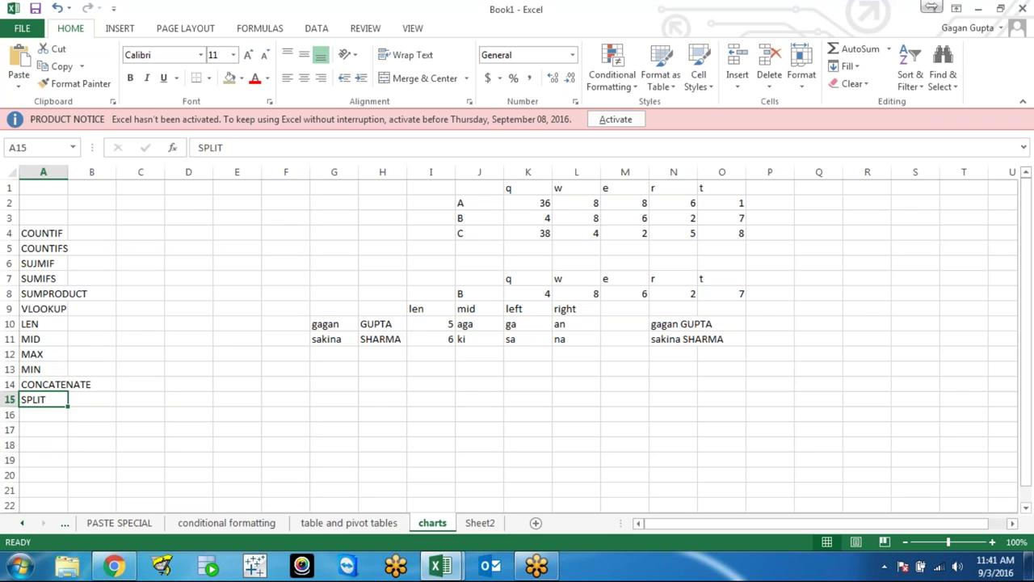
pyautogui.press('Down')
pyautogui.press('Down')
pyautogui.press('Down')
pyautogui.press('Down')
pyautogui.press('Up')
pyautogui.press('Up')
pyautogui.press('Up')
pyautogui.press('Down')
pyautogui.press('Down')
pyautogui.press('Up')
pyautogui.press('Up')
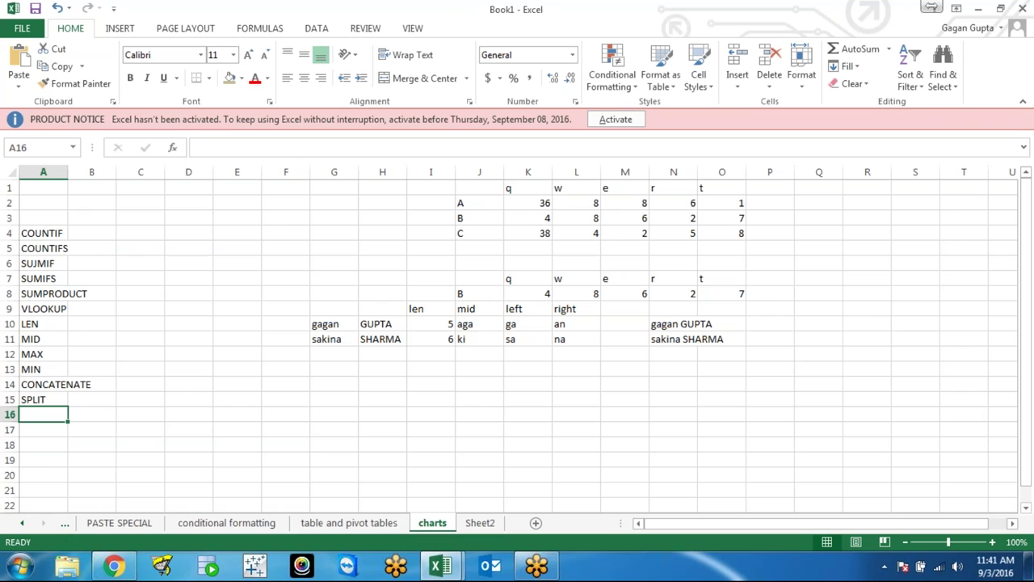
# Step: Close Book1.xlsx, saving its changes
pyautogui.click(1022, 8)
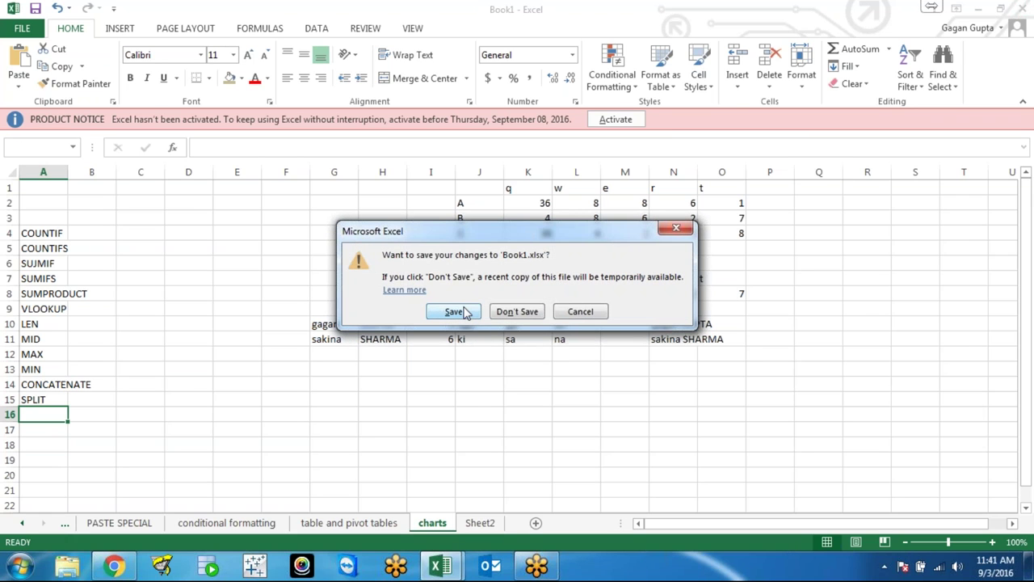
pyautogui.click(454, 311)
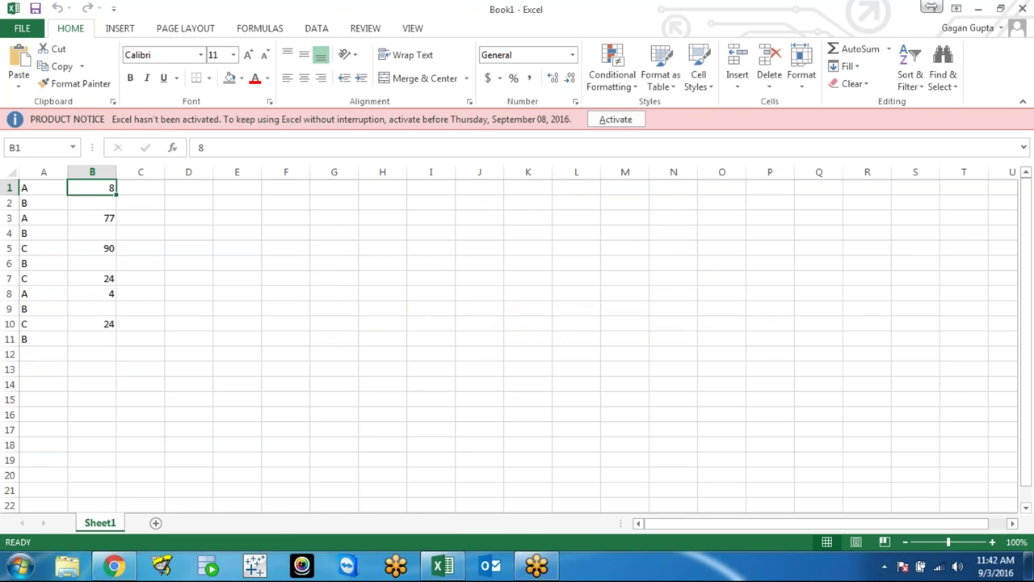
pyautogui.click(466, 310)
# Step: Attempt to save the remaining workbook to the Desktop as Book1, then cancel without replacing
pyautogui.click(1023, 8)
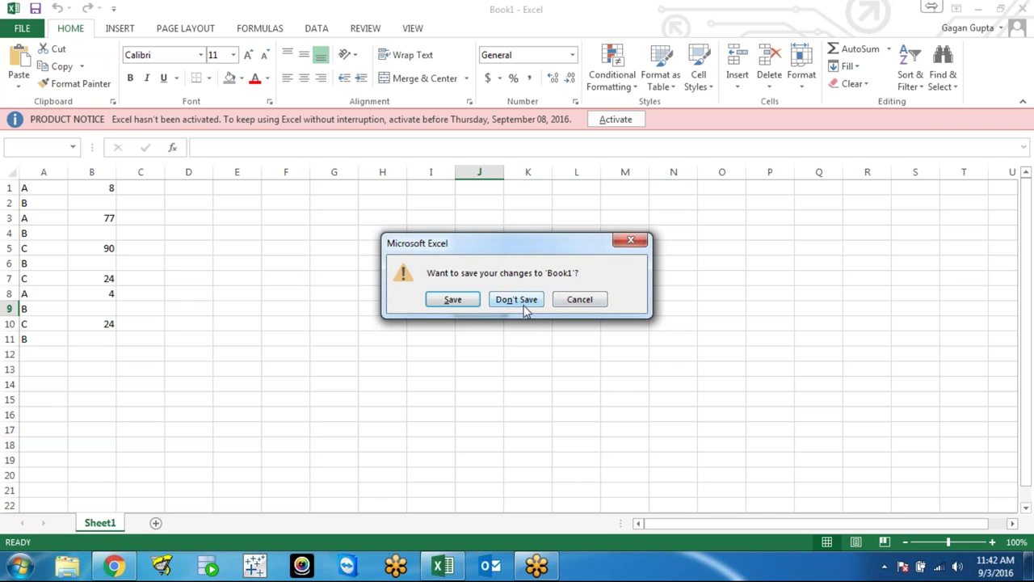
pyautogui.click(467, 308)
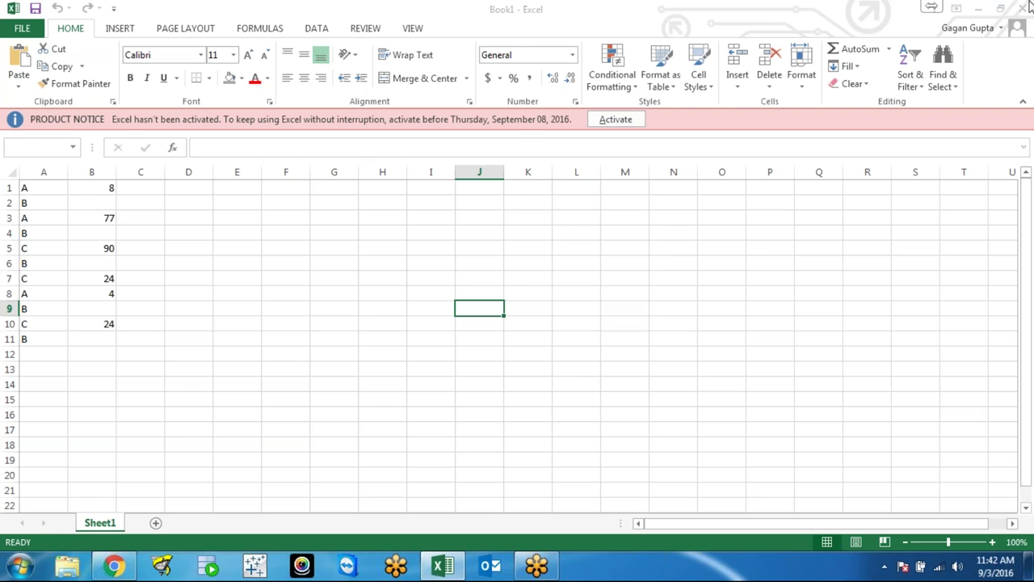
pyautogui.click(60, 135)
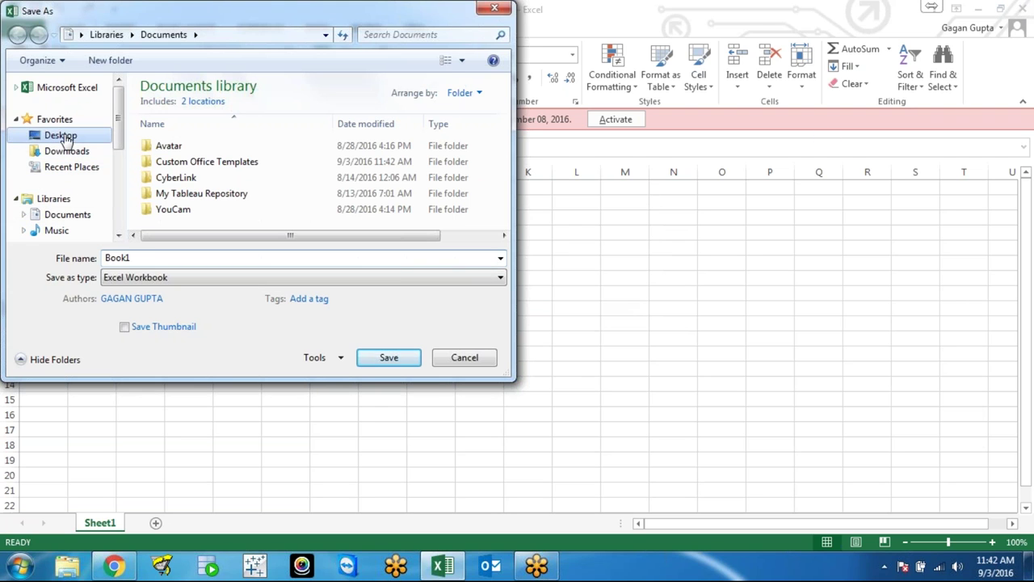
pyautogui.press('Return')
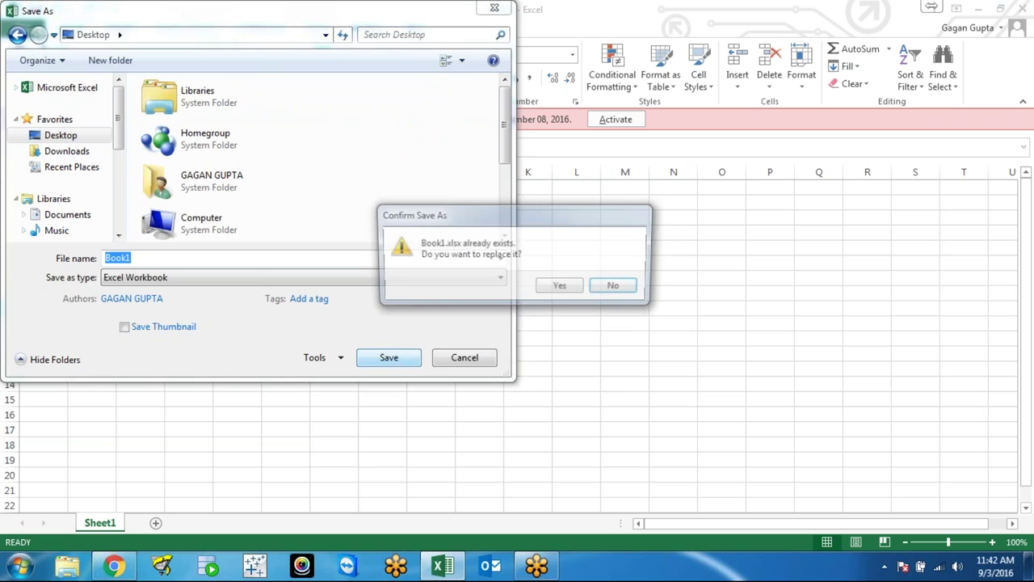
pyautogui.click(617, 286)
pyautogui.click(493, 10)
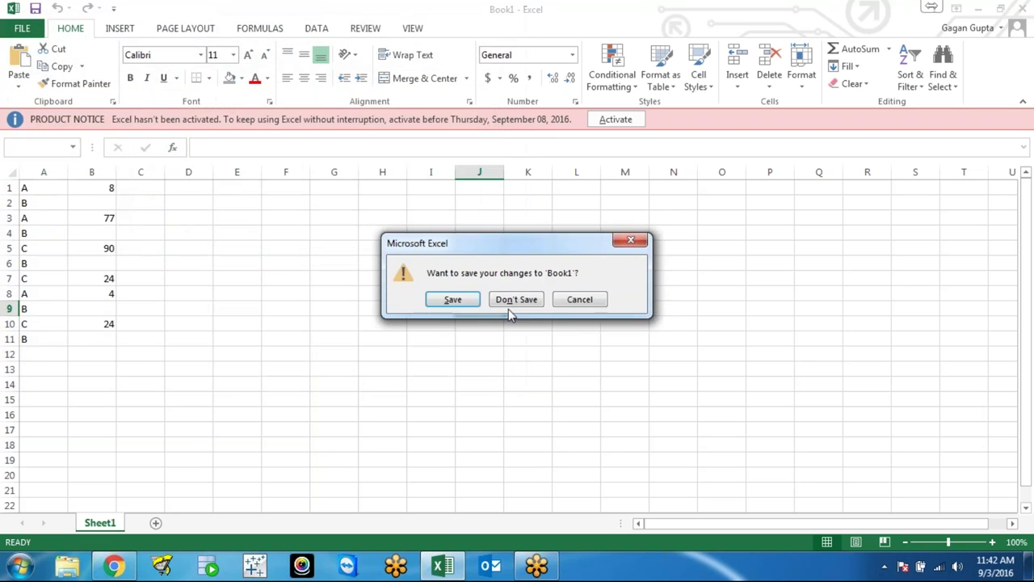
pyautogui.click(637, 241)
# Step: Close the remaining workbook without saving its changes
pyautogui.click(459, 277)
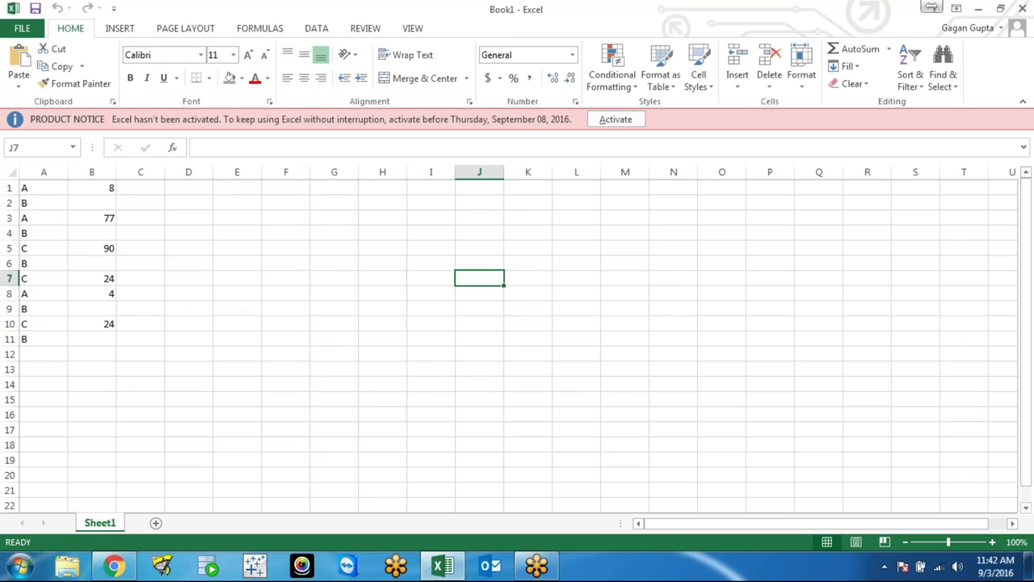
pyautogui.click(476, 340)
pyautogui.press('Up')
pyautogui.press('Up')
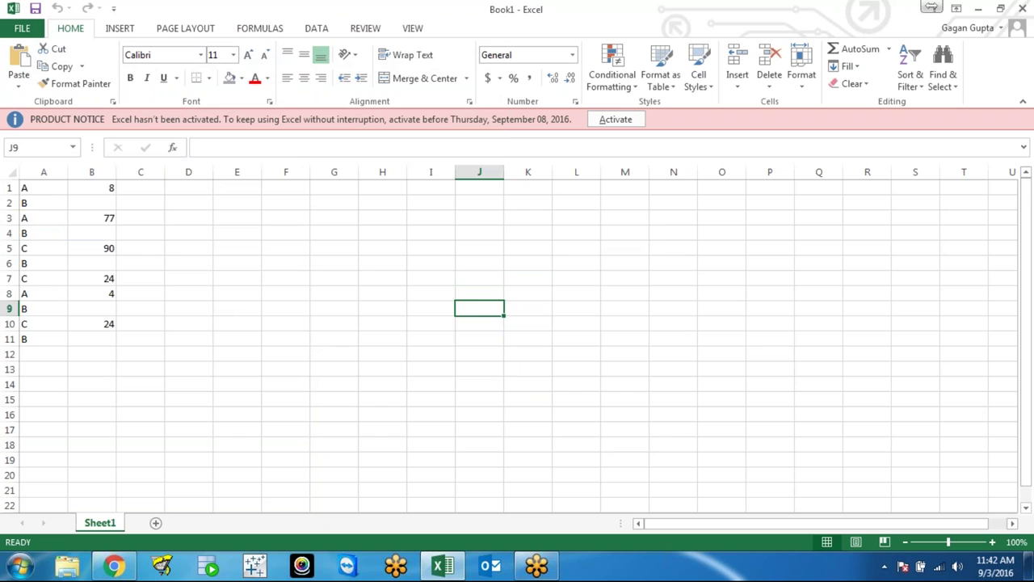
pyautogui.click(476, 323)
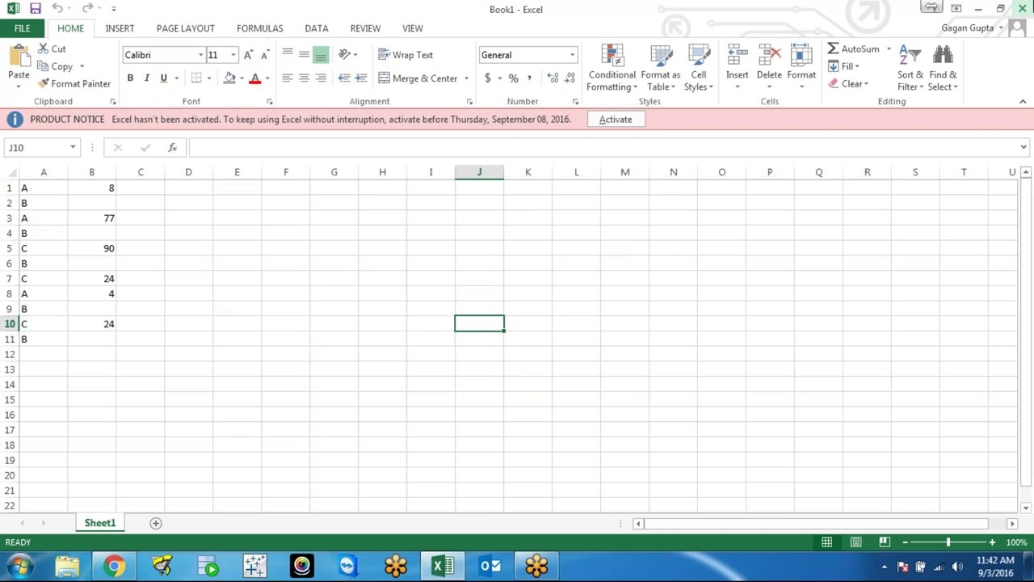
pyautogui.click(1022, 7)
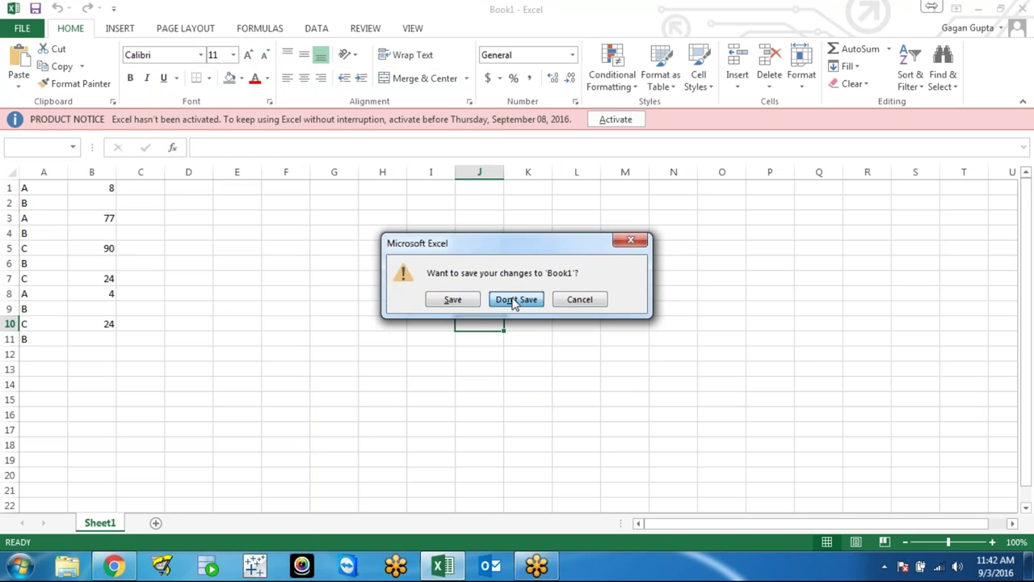
pyautogui.click(514, 301)
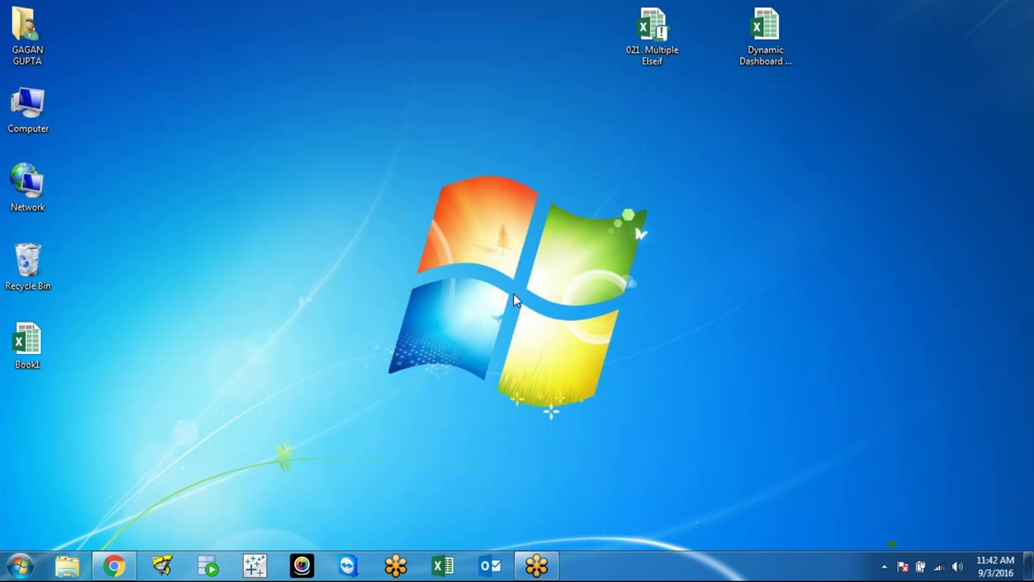
# Step: Open the Dynamic Dashboard in Excel - Demo workbook and dismiss the Office activation prompt
pyautogui.click(774, 30)
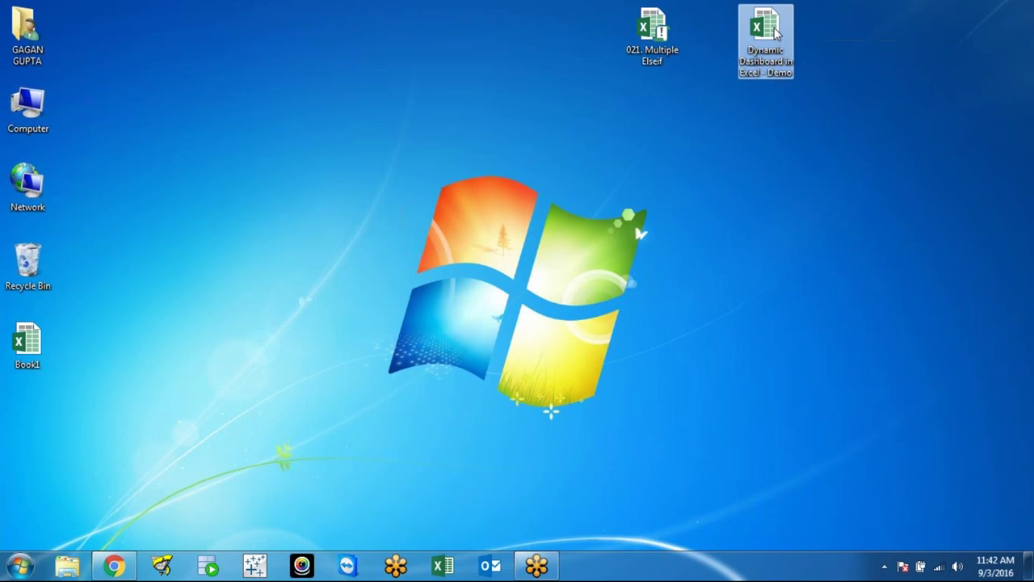
pyautogui.doubleClick(774, 29)
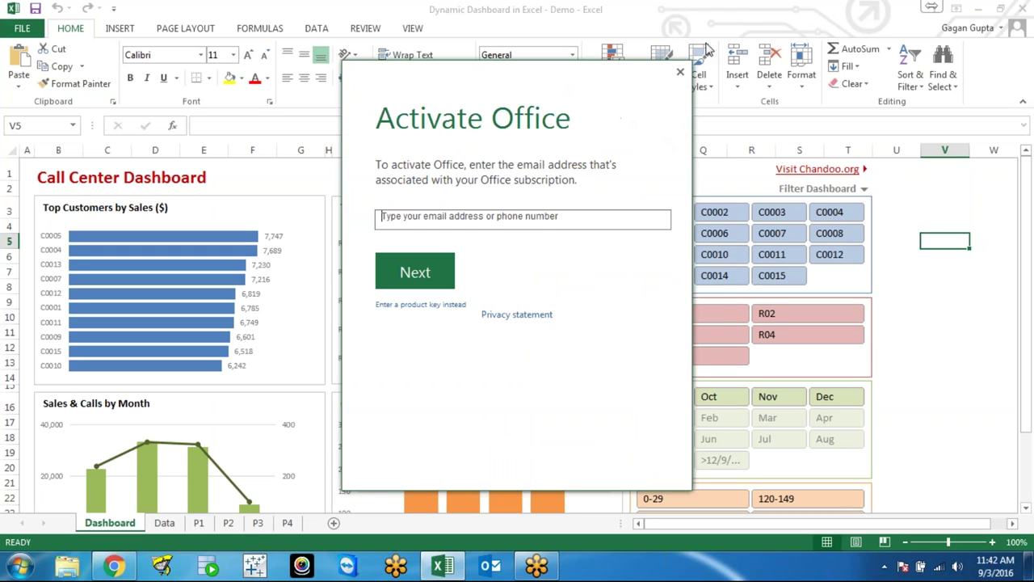
pyautogui.click(680, 74)
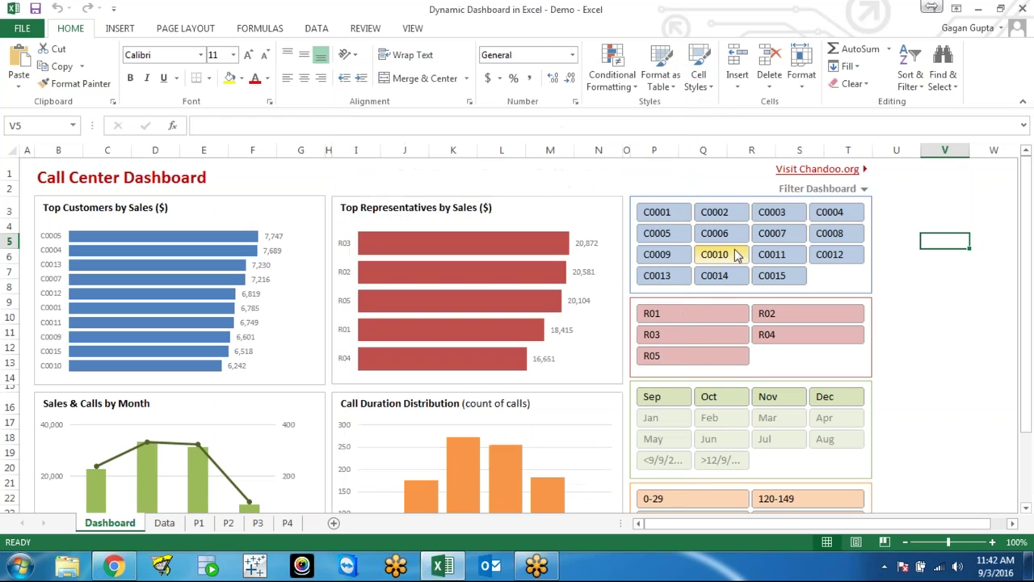
pyautogui.click(891, 197)
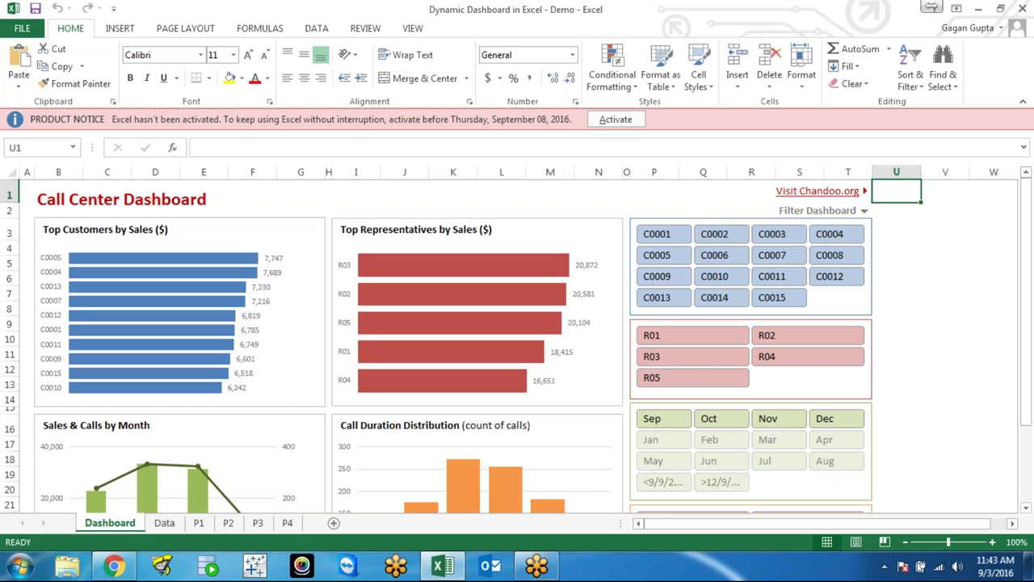
pyautogui.hotkey('ctrl', 'pagedown')
pyautogui.hotkey('ctrl', 'pagedown')
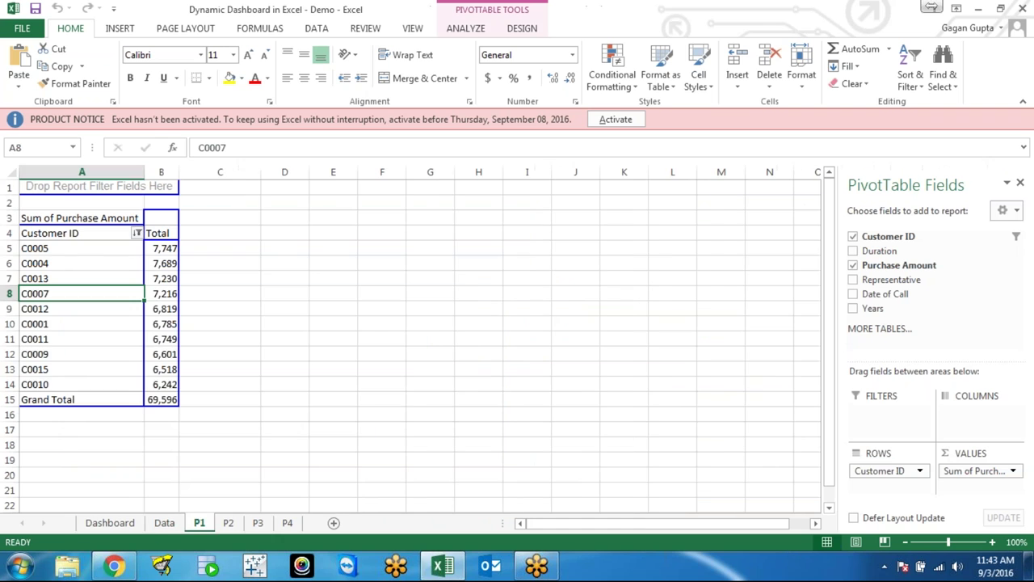
pyautogui.hotkey('ctrl', 'pagedown')
pyautogui.hotkey('ctrl', 'pagedown')
pyautogui.hotkey('ctrl', 'pagedown')
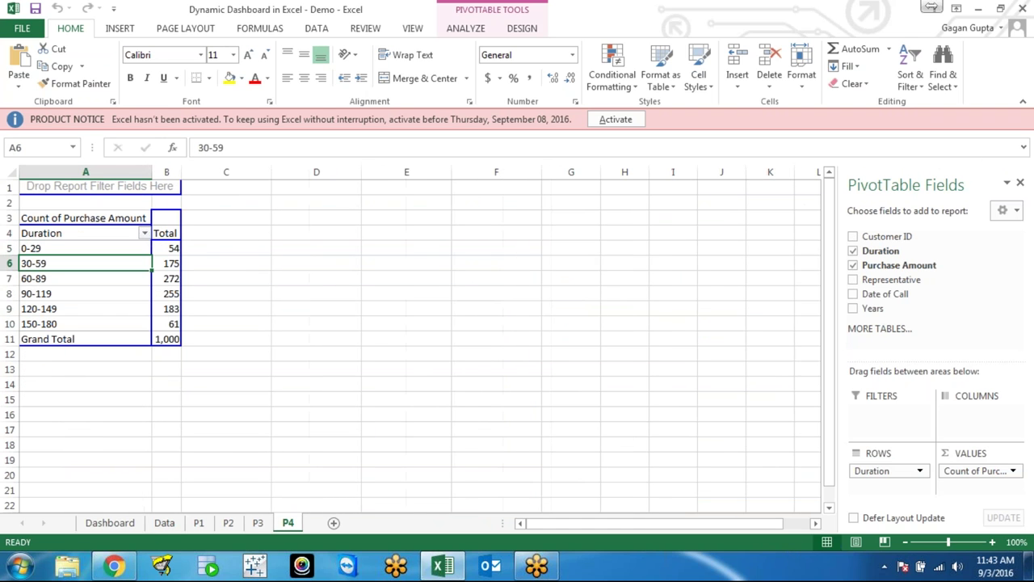
pyautogui.hotkey('ctrl', 'pageup')
pyautogui.hotkey('ctrl', 'pageup')
pyautogui.hotkey('ctrl', 'pageup')
pyautogui.hotkey('ctrl', 'pageup')
pyautogui.hotkey('ctrl', 'pageup')
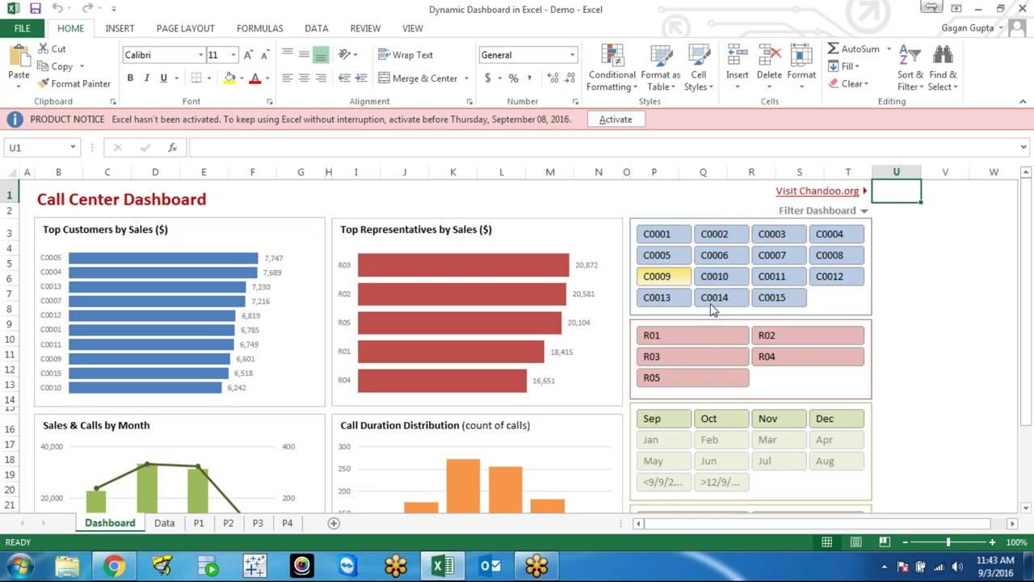
# Step: Browse the Formulas, Data, Review and Page Layout tabs, then close the dashboard and Excel
pyautogui.click(267, 32)
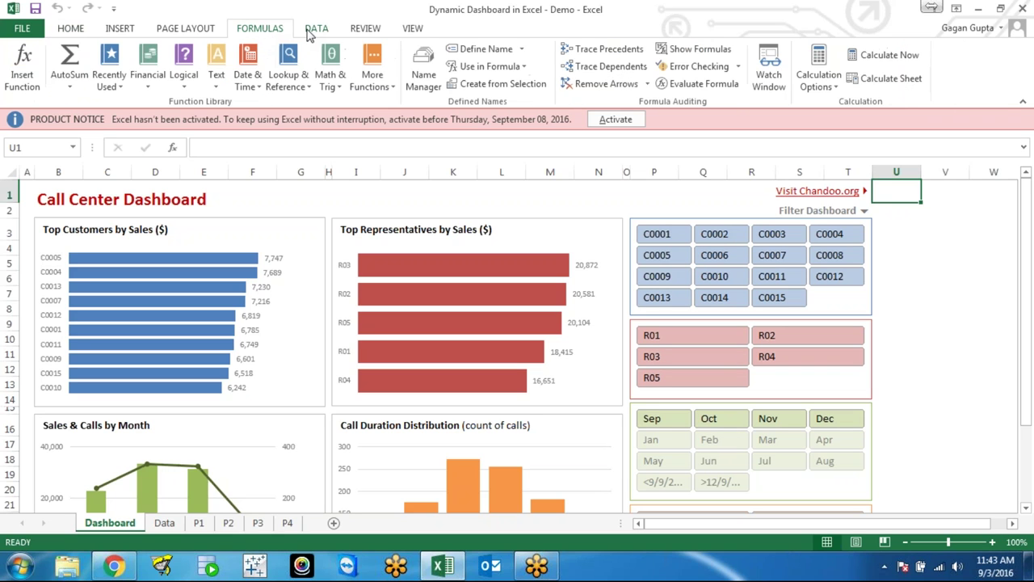
pyautogui.click(314, 29)
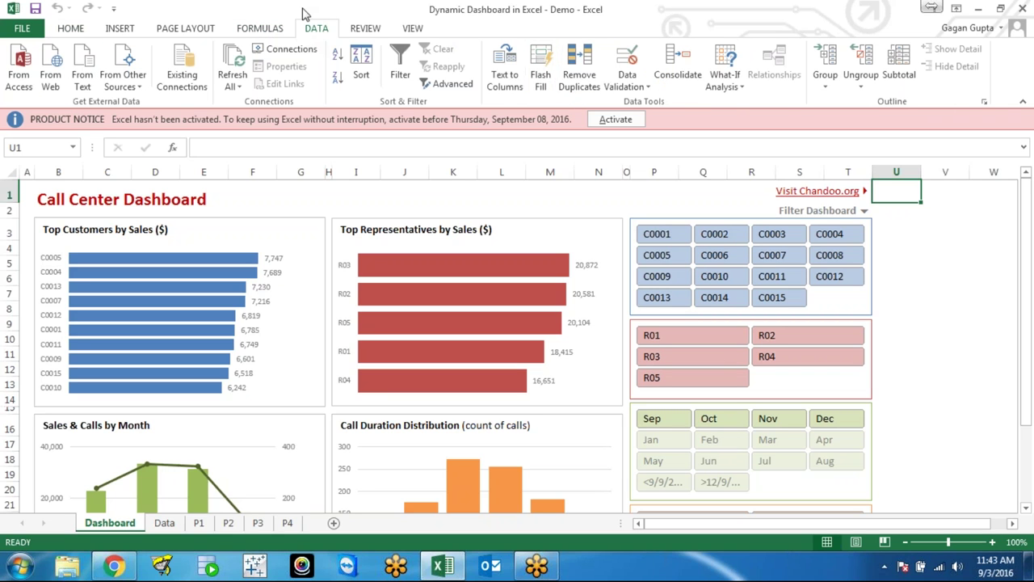
pyautogui.click(356, 29)
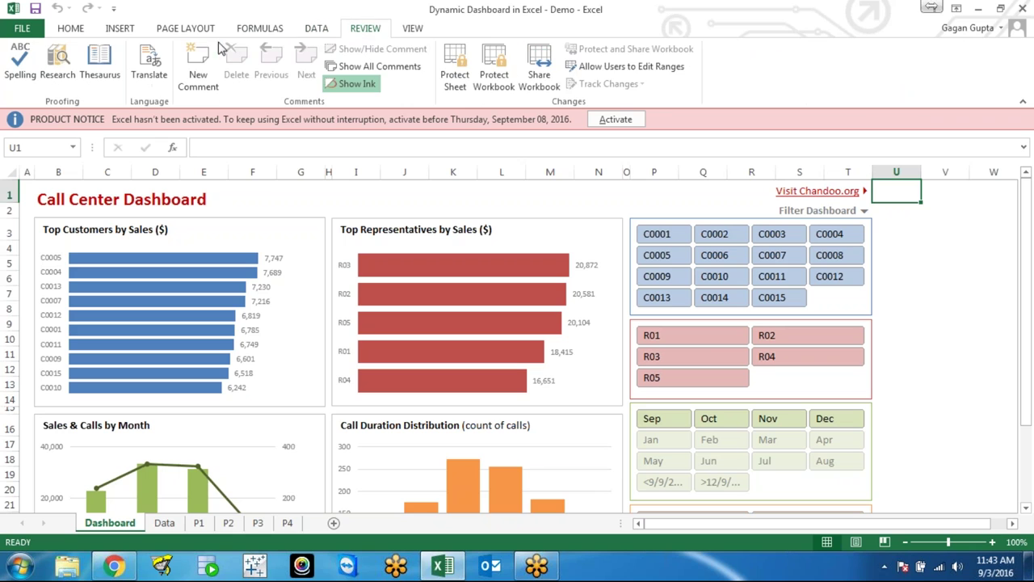
pyautogui.click(251, 33)
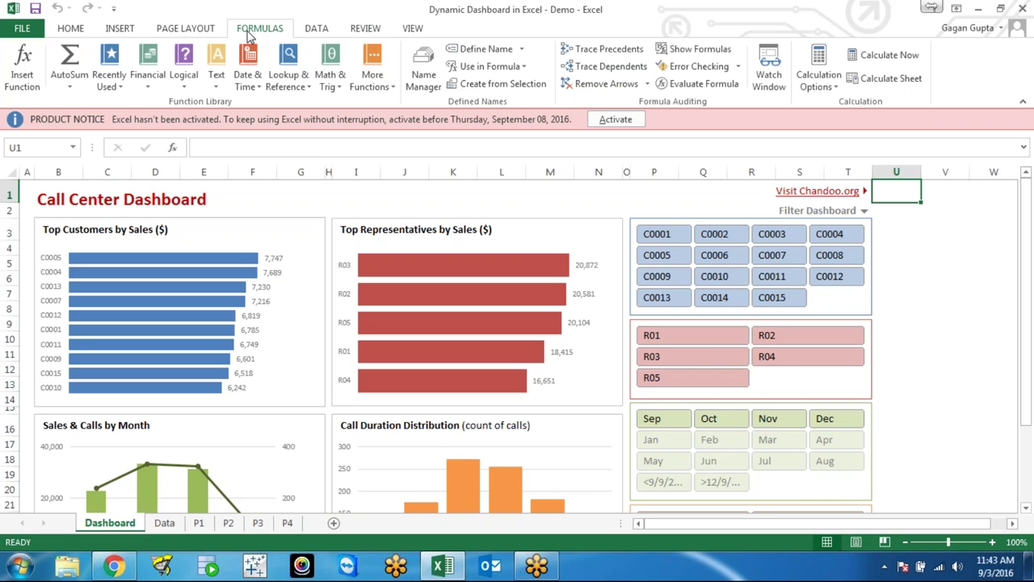
pyautogui.click(207, 33)
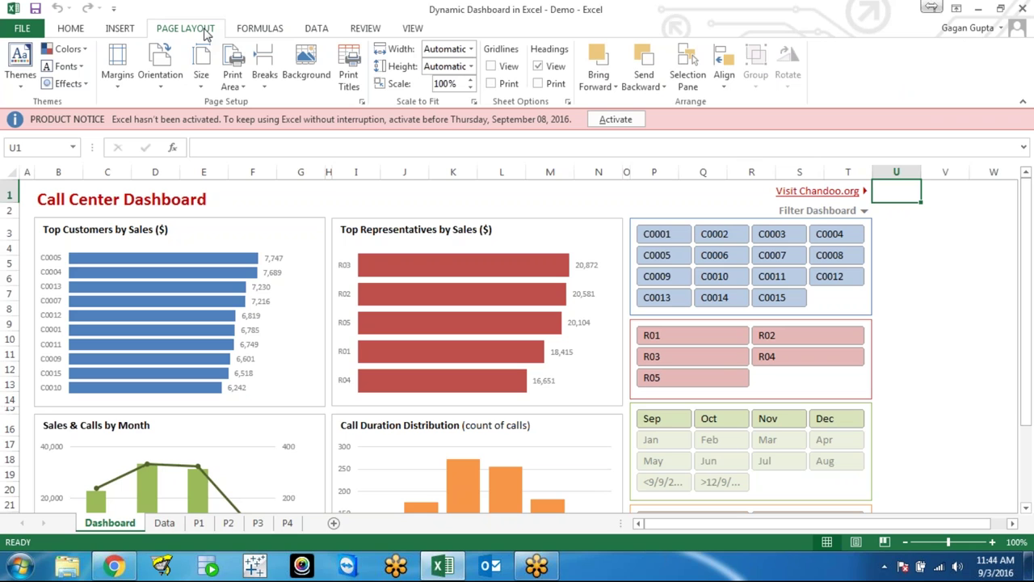
pyautogui.click(248, 34)
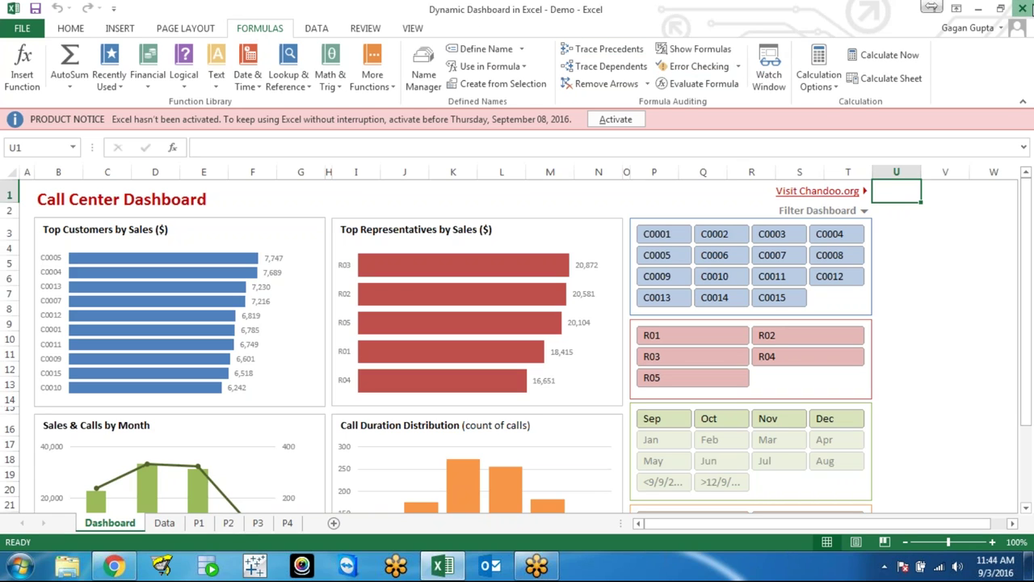
pyautogui.click(1023, 8)
pyautogui.click(1023, 8)
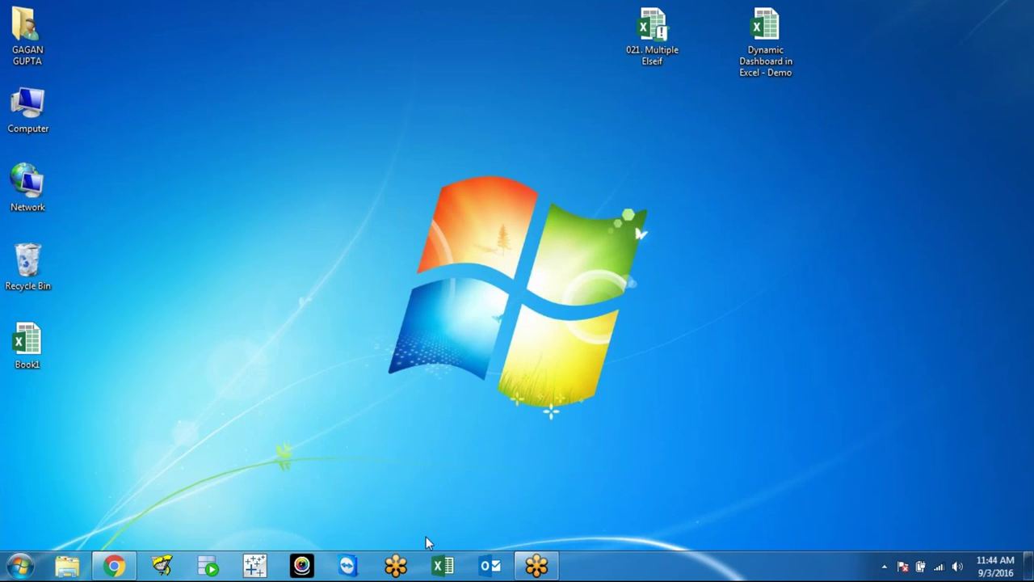
# Step: Launch Excel from the taskbar, close it, relaunch, and dismiss the Office activation prompt
pyautogui.click(443, 563)
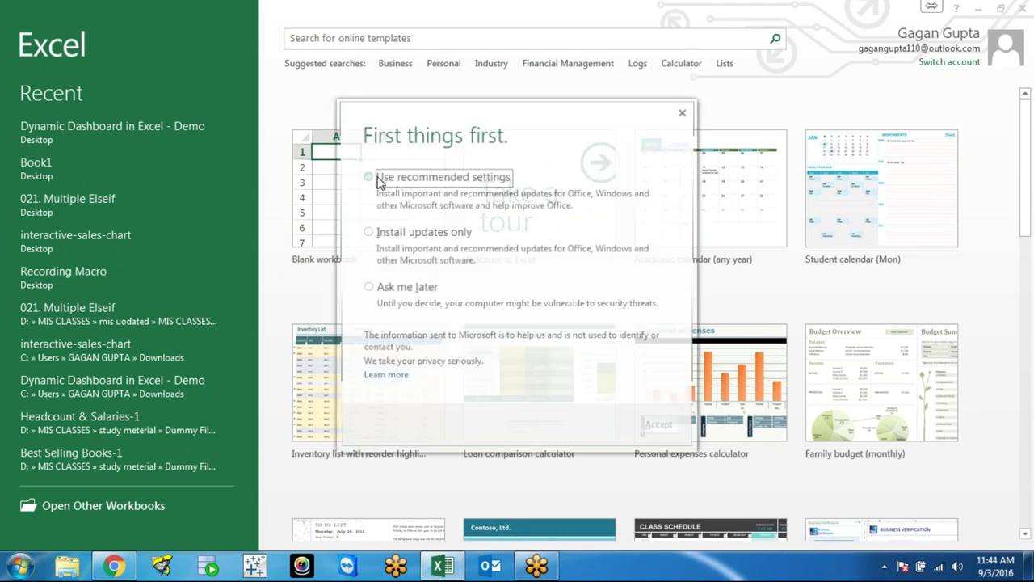
pyautogui.click(684, 113)
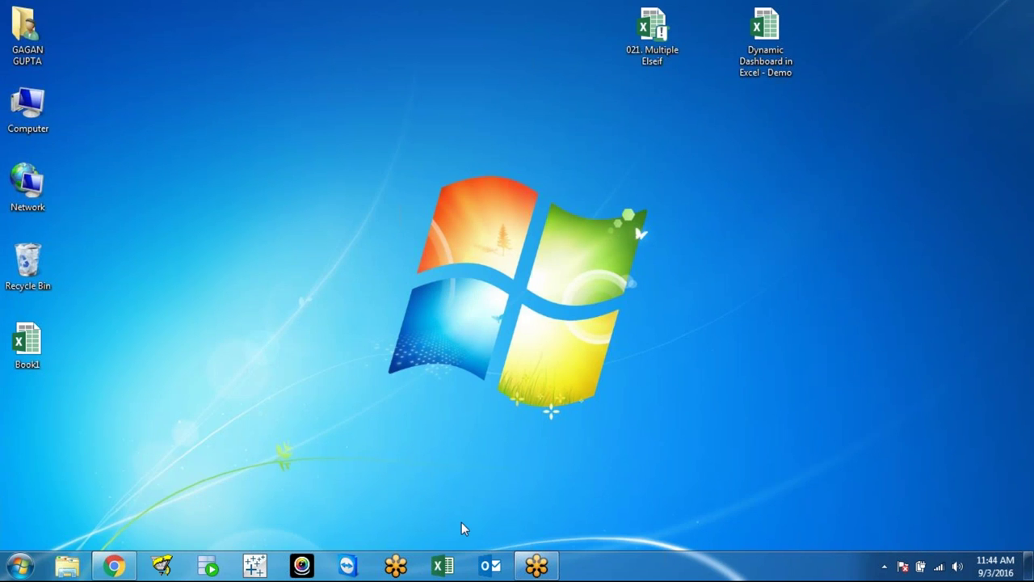
pyautogui.click(442, 566)
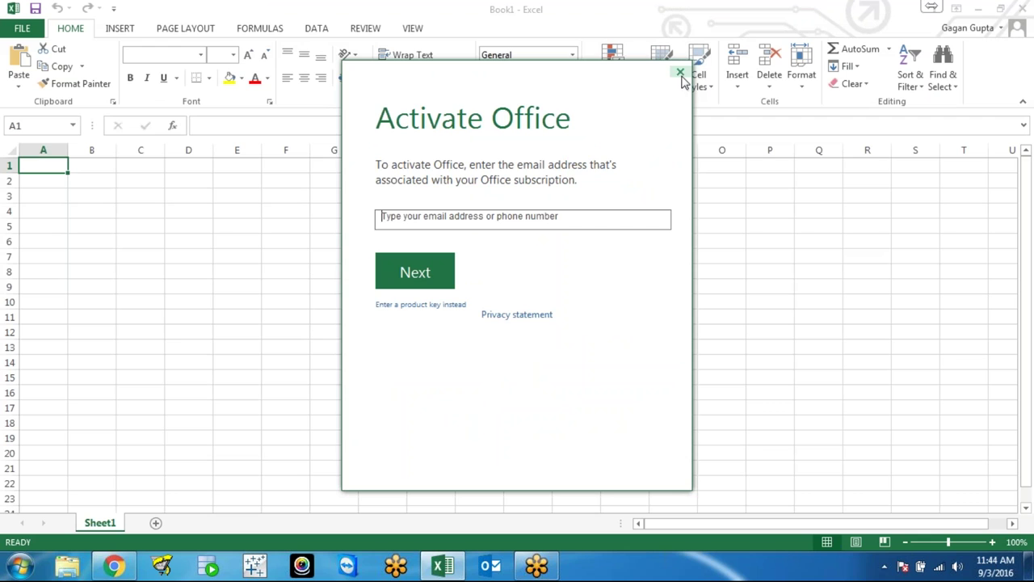
pyautogui.click(681, 75)
pyautogui.click(323, 212)
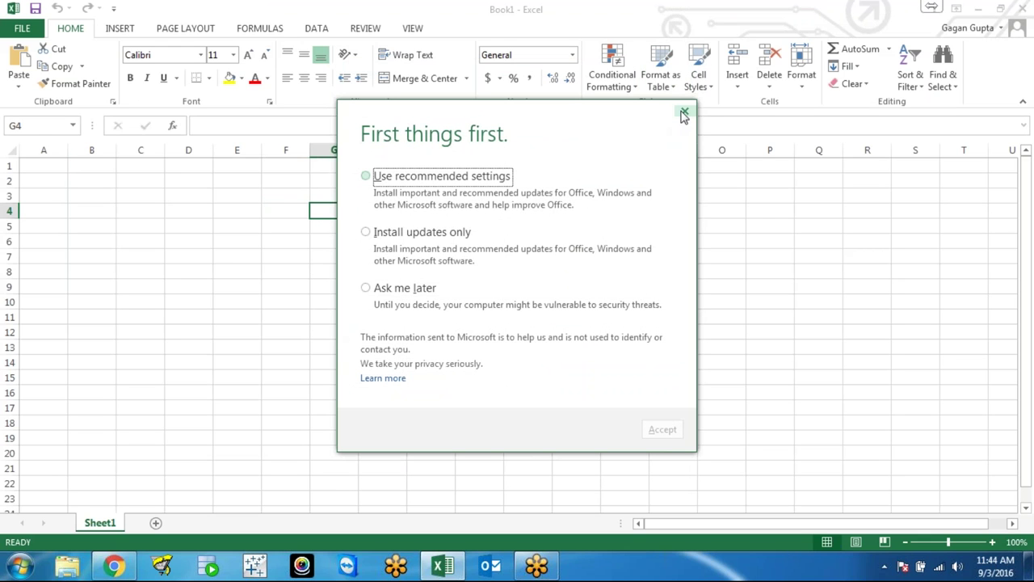
# Step: Pick Ask me later in the First things first prompt, accept, then select cells G10, L7–L9 and K8
pyautogui.click(366, 289)
pyautogui.click(678, 438)
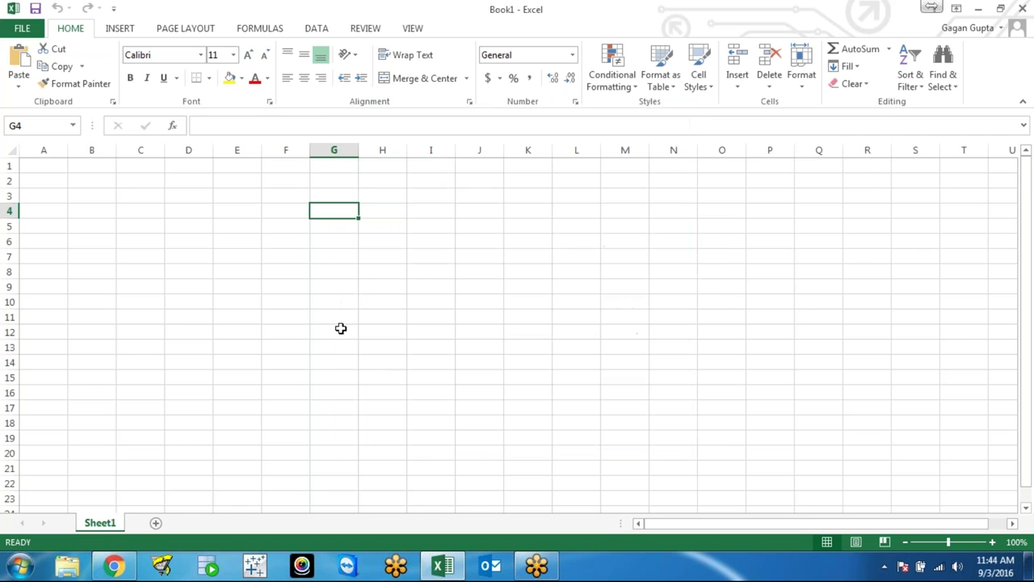
pyautogui.click(341, 328)
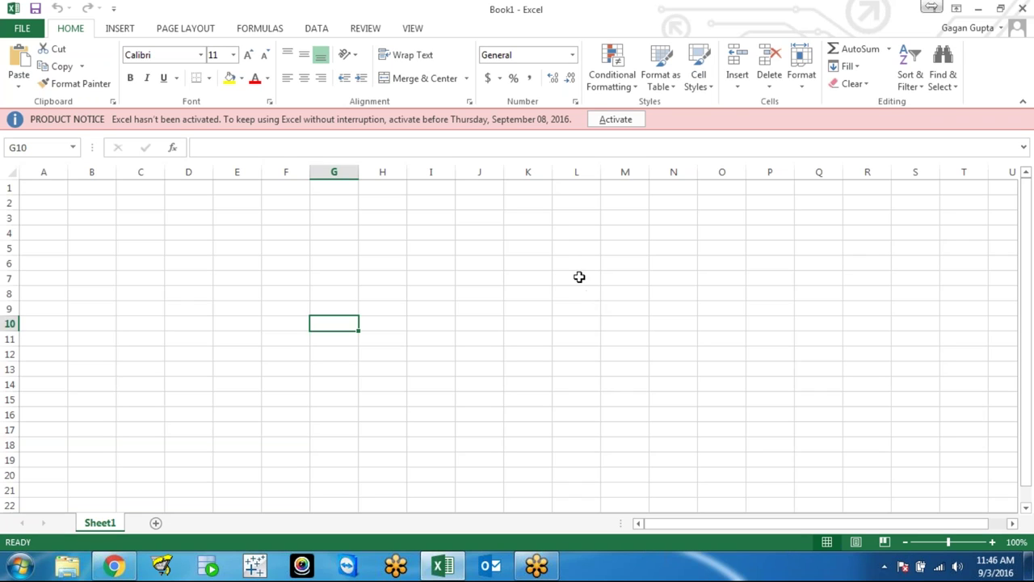
pyautogui.click(579, 277)
pyautogui.click(581, 296)
pyautogui.click(576, 275)
pyautogui.click(572, 304)
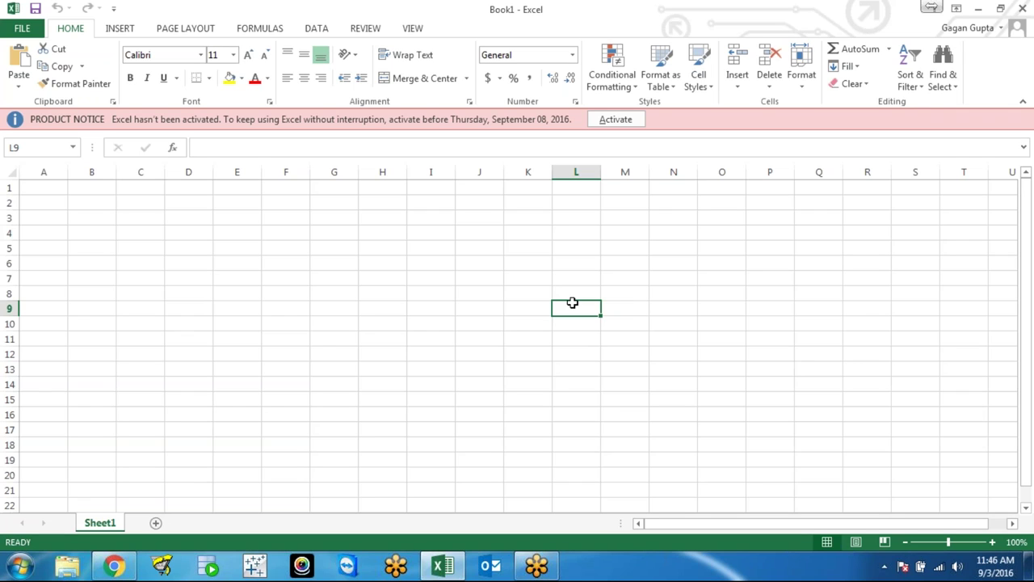
pyautogui.click(521, 298)
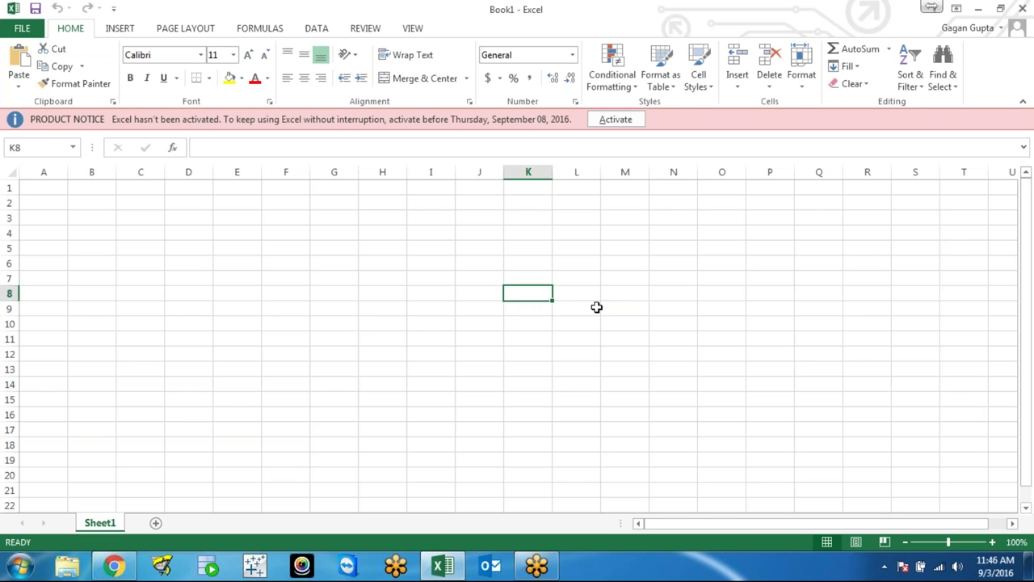
# Step: Close Excel and select the 021. Multiple Elseif workbook on the desktop
pyautogui.click(1026, 8)
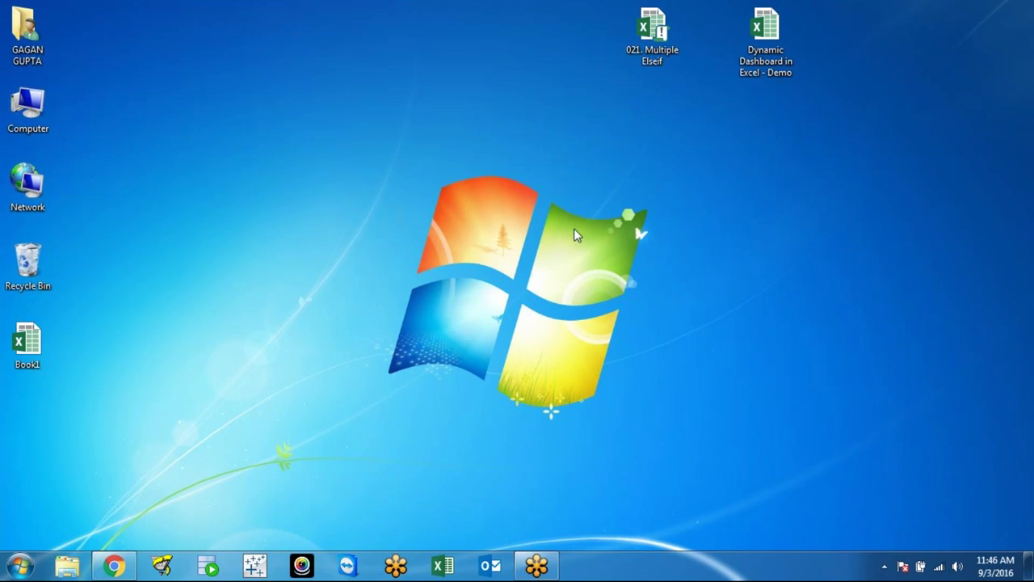
pyautogui.click(659, 27)
# Step: Open 021. Multiple Elseif, dismiss the activation prompt, and inspect the building table cells
pyautogui.doubleClick(661, 27)
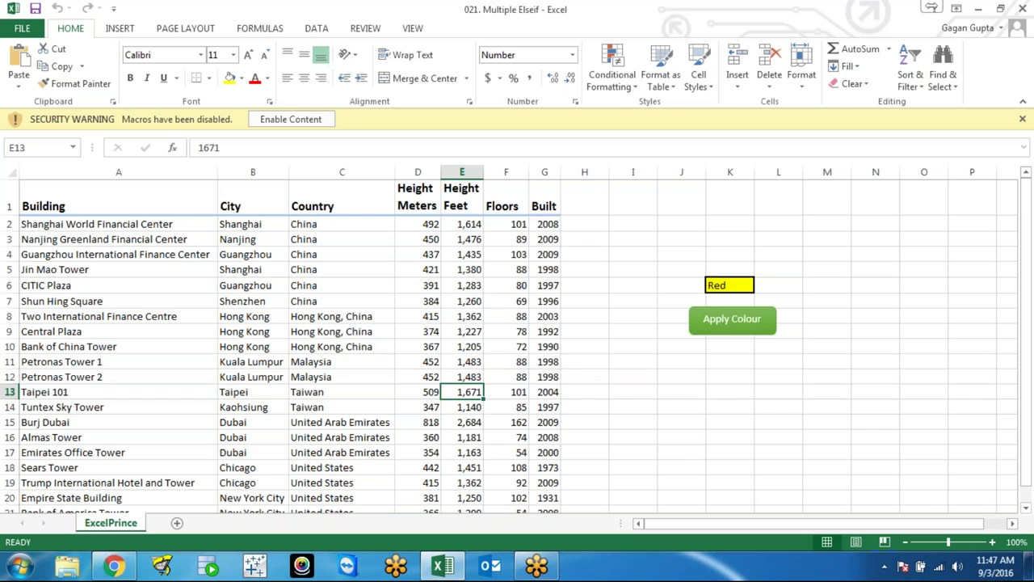
pyautogui.click(681, 73)
pyautogui.click(399, 307)
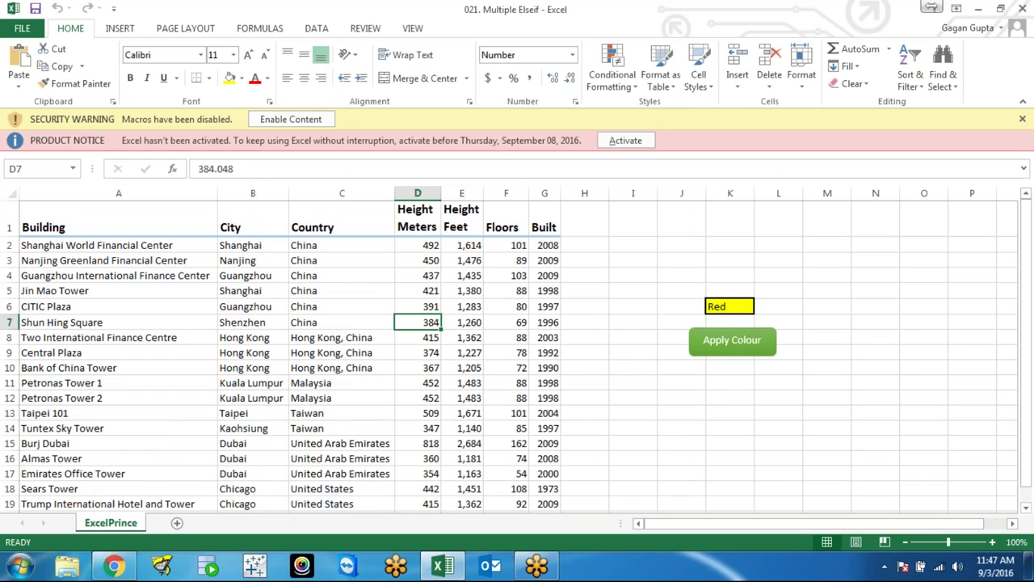
pyautogui.click(399, 307)
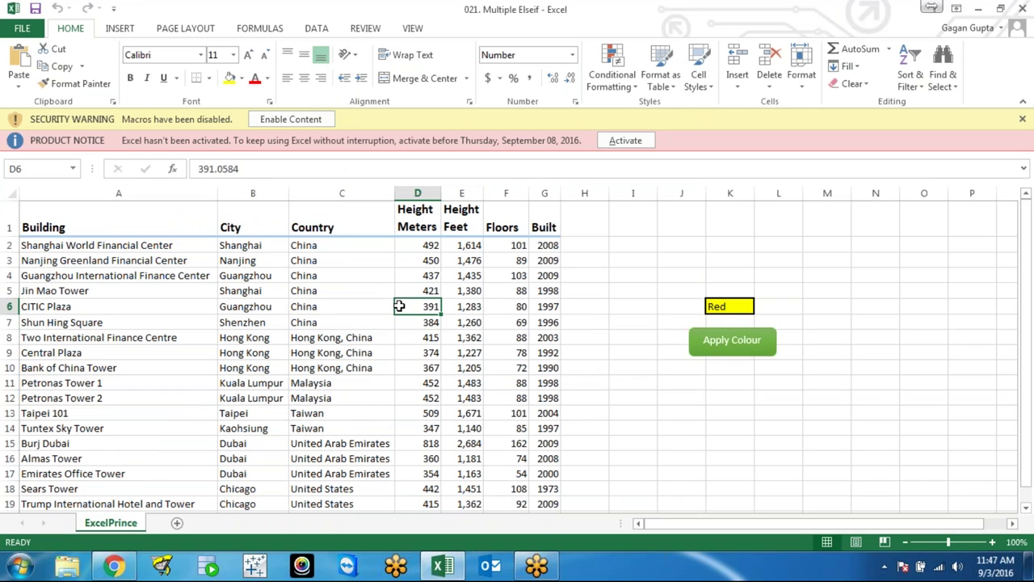
pyautogui.click(508, 367)
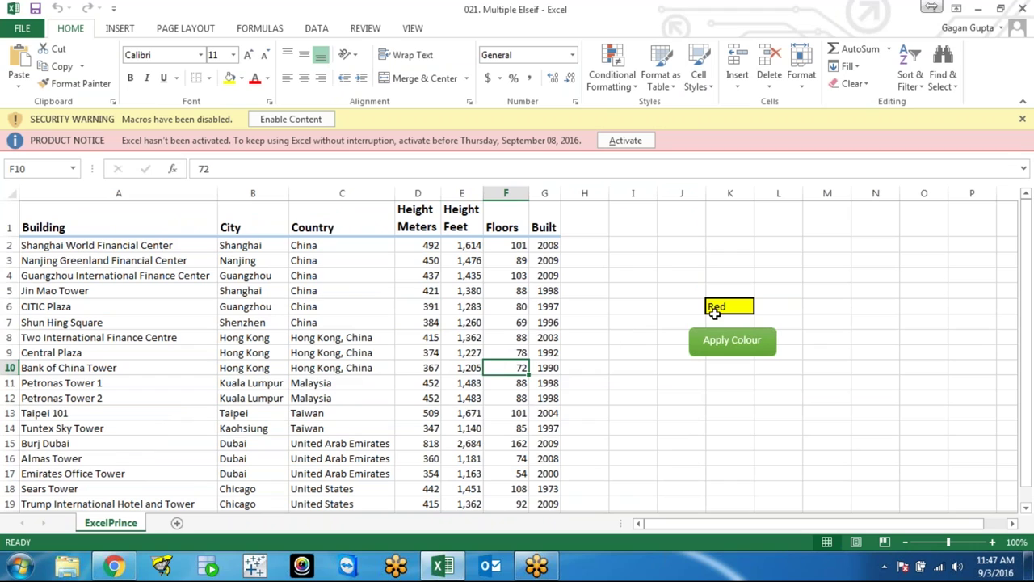
pyautogui.click(448, 316)
pyautogui.click(153, 291)
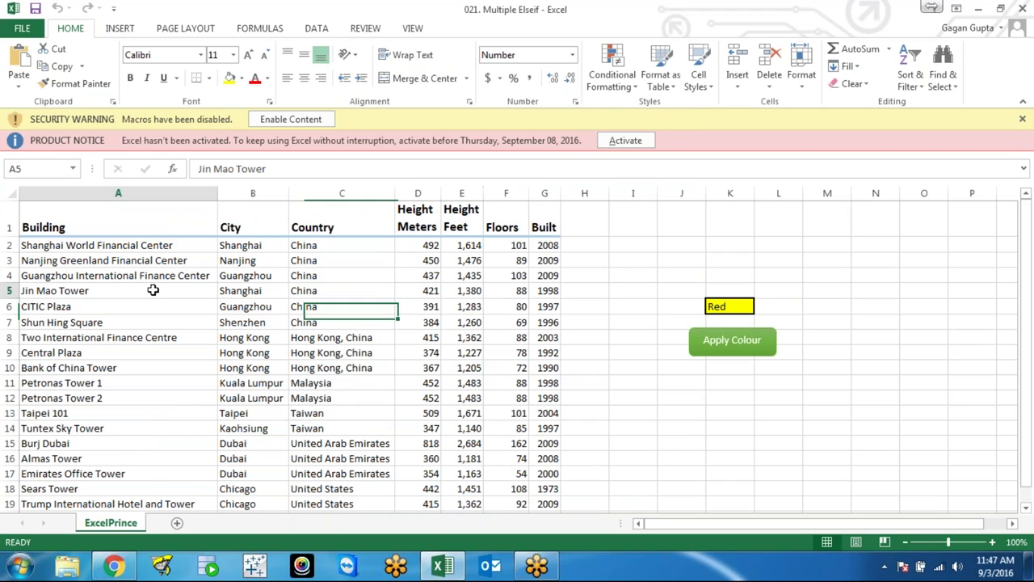
# Step: Set K6 to Green, run Apply Colour, dismiss the macro error, and enable macros
pyautogui.click(729, 307)
pyautogui.click(761, 306)
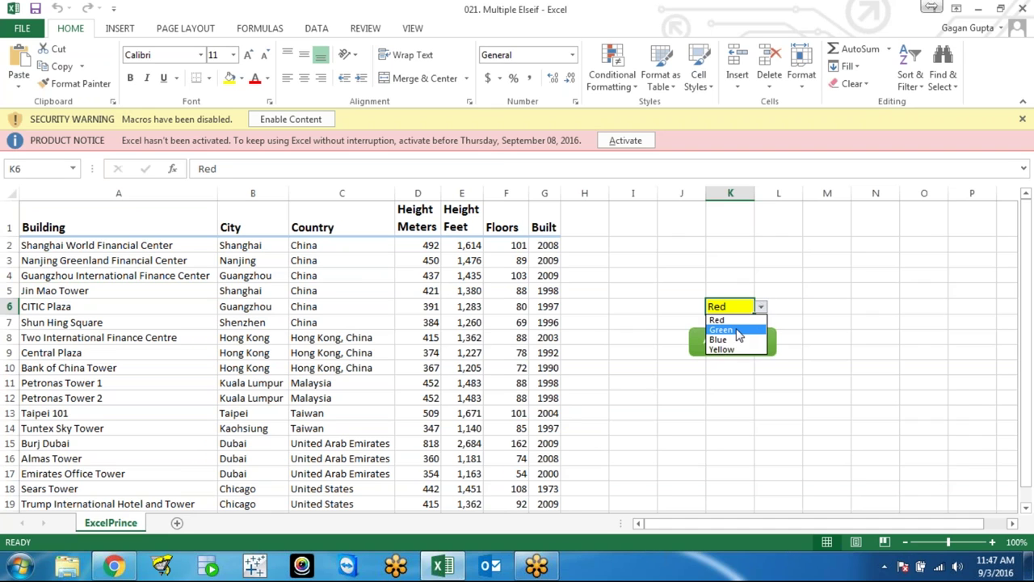
pyautogui.click(737, 330)
pyautogui.click(728, 345)
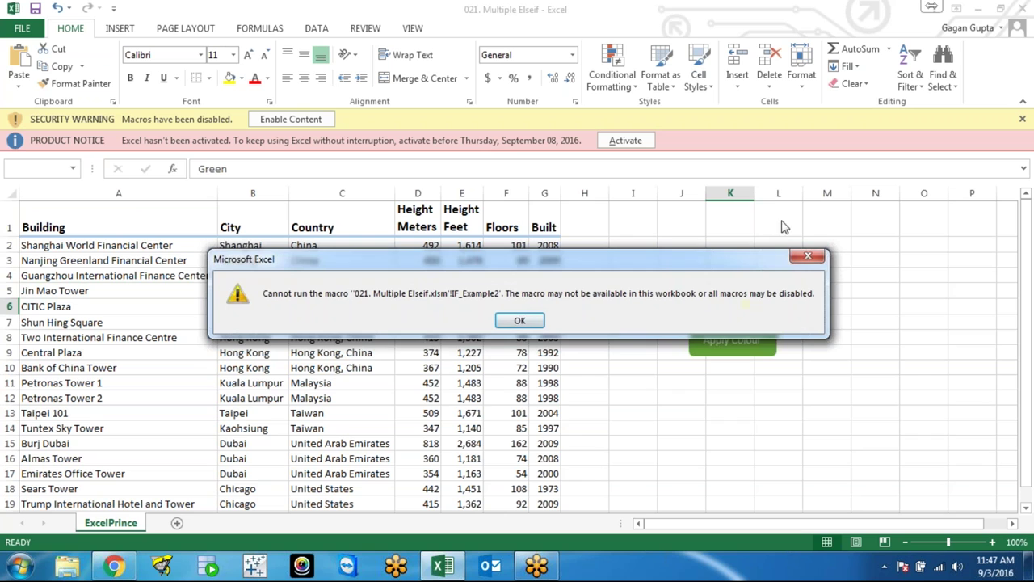
pyautogui.click(805, 256)
pyautogui.click(291, 119)
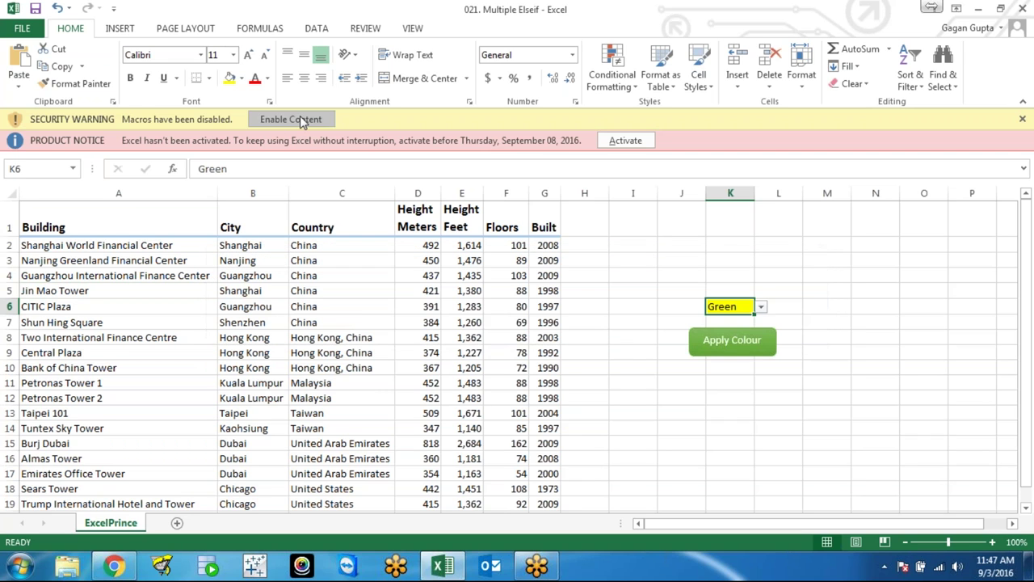
# Step: Keep Green in K6 and run Apply Colour on the table text
pyautogui.click(510, 243)
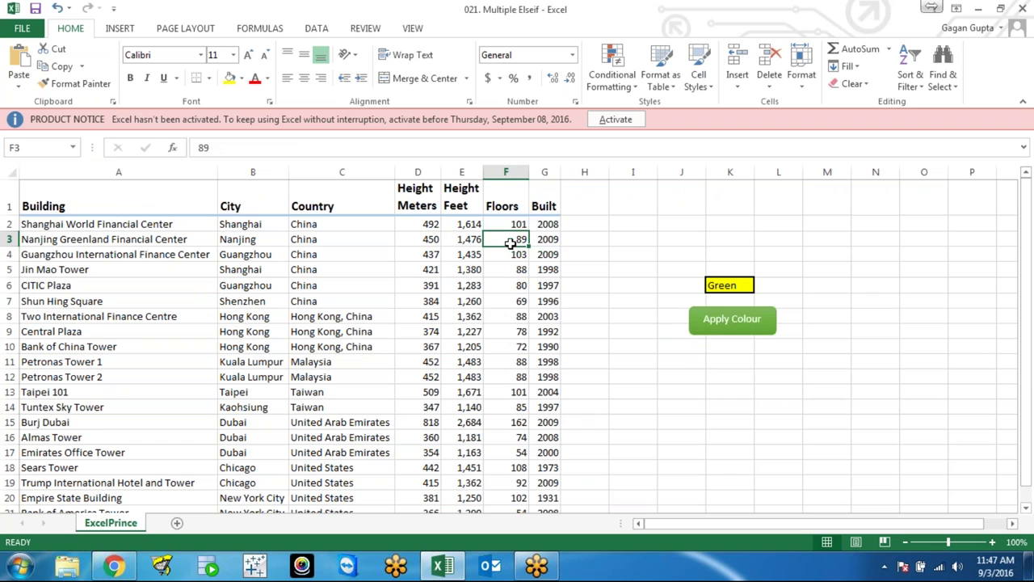
pyautogui.click(721, 287)
pyautogui.click(761, 287)
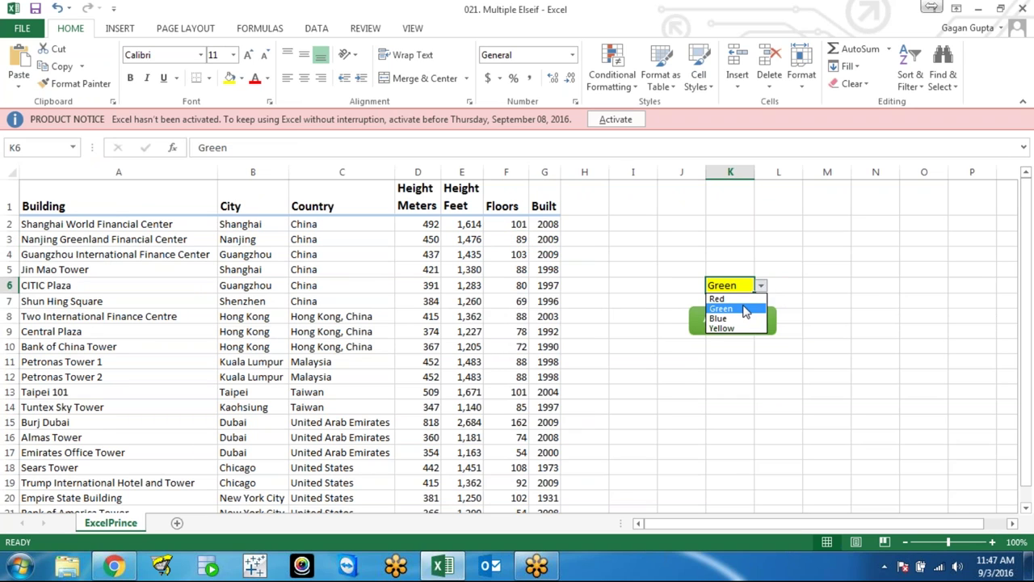
pyautogui.click(745, 308)
pyautogui.click(743, 325)
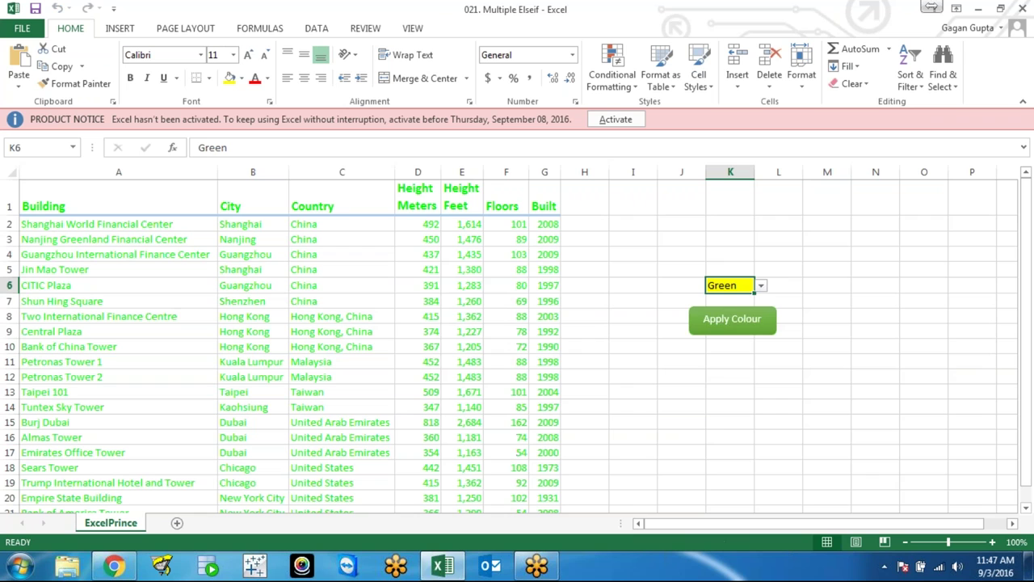
# Step: Switch K6 to Blue and recolour the table text blue
pyautogui.click(761, 287)
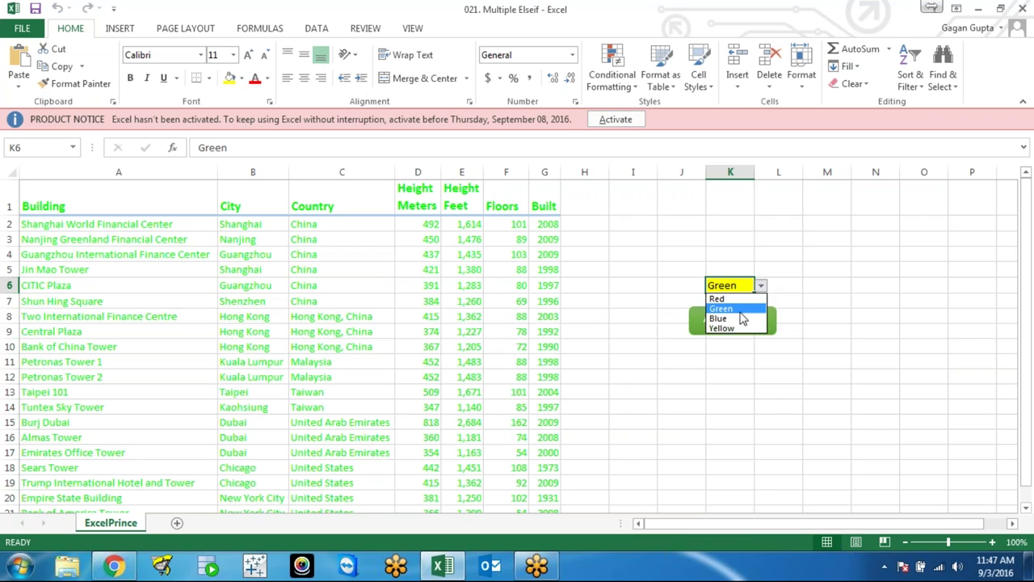
pyautogui.click(727, 318)
pyautogui.click(711, 323)
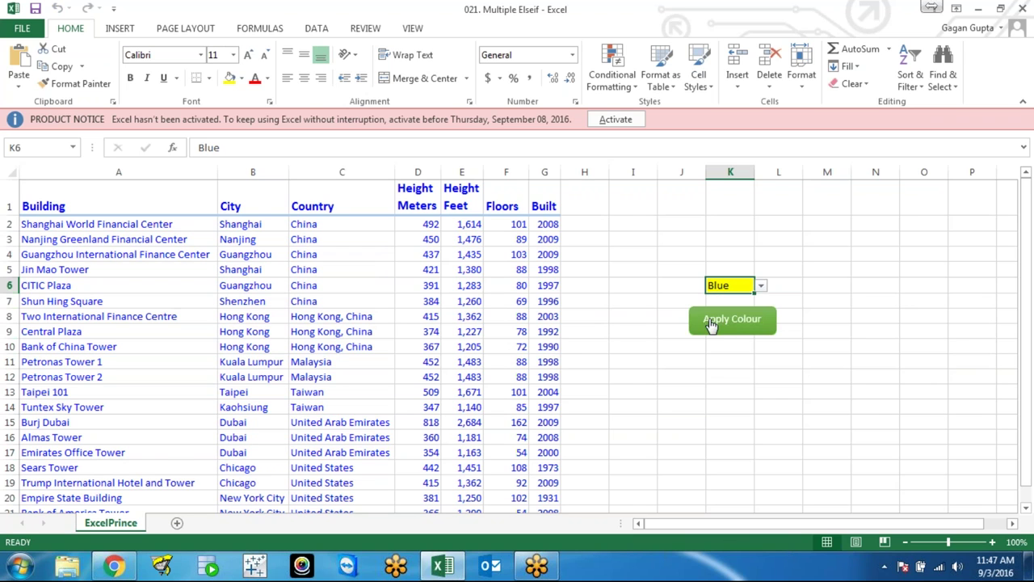
pyautogui.click(524, 301)
# Step: Switch K6 back to Green and recolour the table text green
pyautogui.click(729, 286)
pyautogui.click(762, 287)
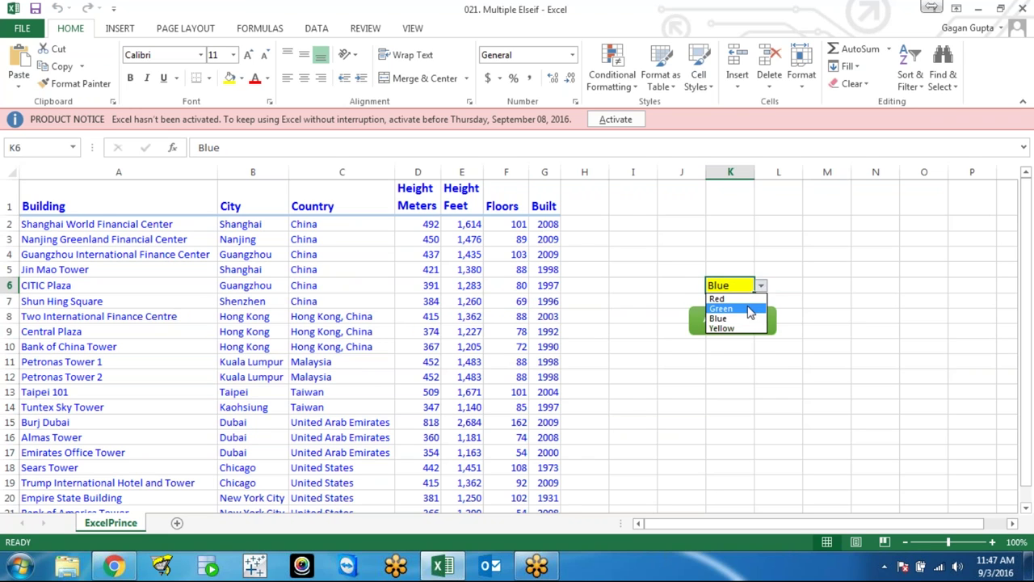
pyautogui.click(721, 308)
pyautogui.click(750, 320)
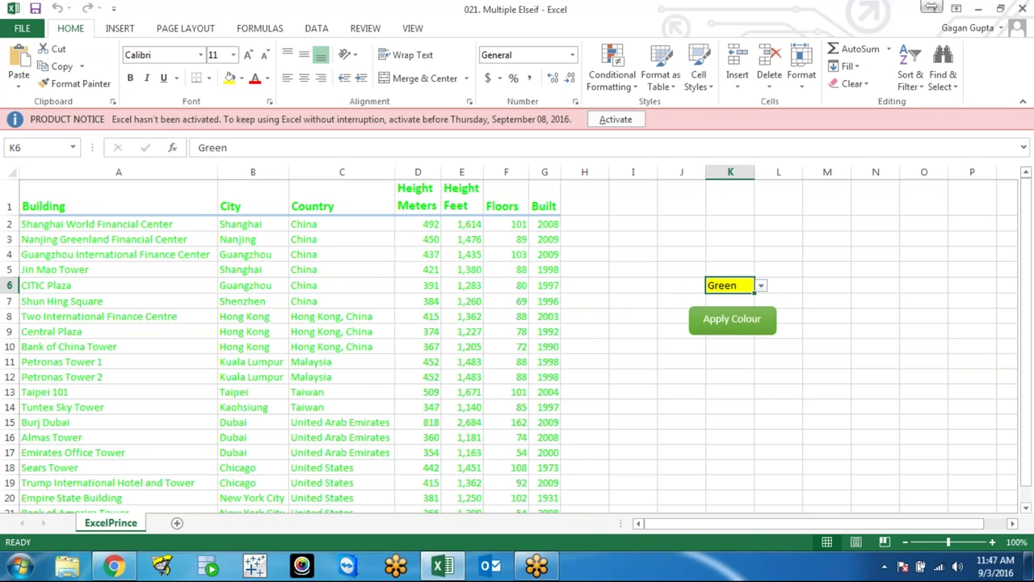
pyautogui.click(641, 270)
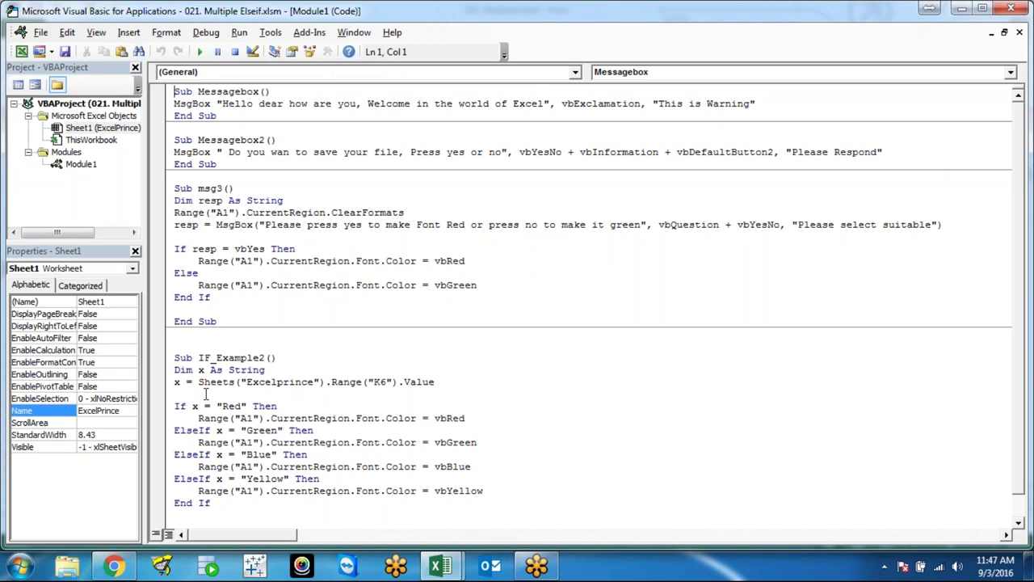
# Step: Copy the IF_Example2 macro code and paste it into Sheet1's code window
pyautogui.click(175, 358)
pyautogui.moveTo(174, 357); pyautogui.dragTo(268, 512)
pyautogui.hotkey('ctrl', 'c')
pyautogui.click(166, 359)
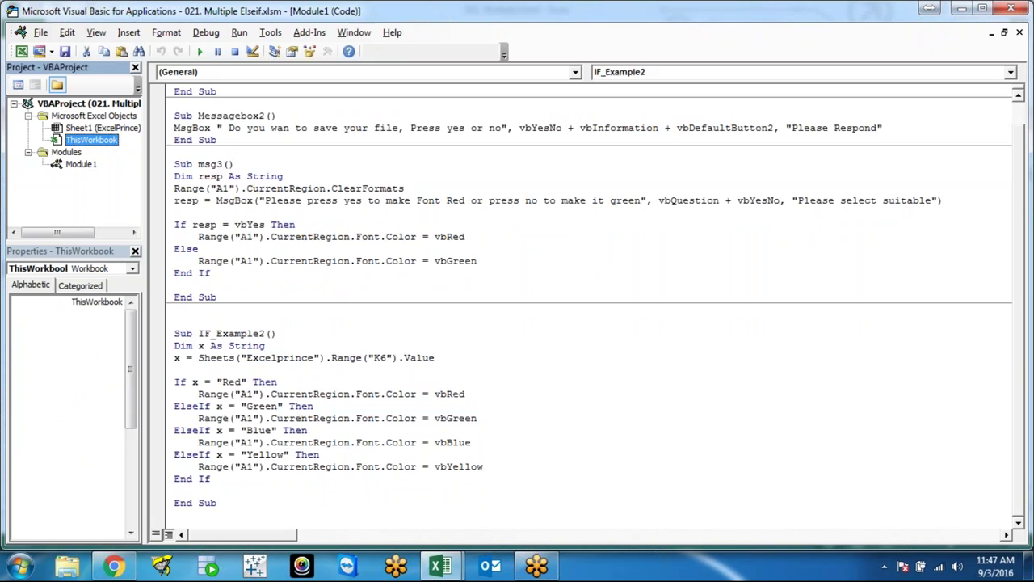
pyautogui.doubleClick(90, 139)
pyautogui.doubleClick(90, 128)
pyautogui.hotkey('ctrl', 'v')
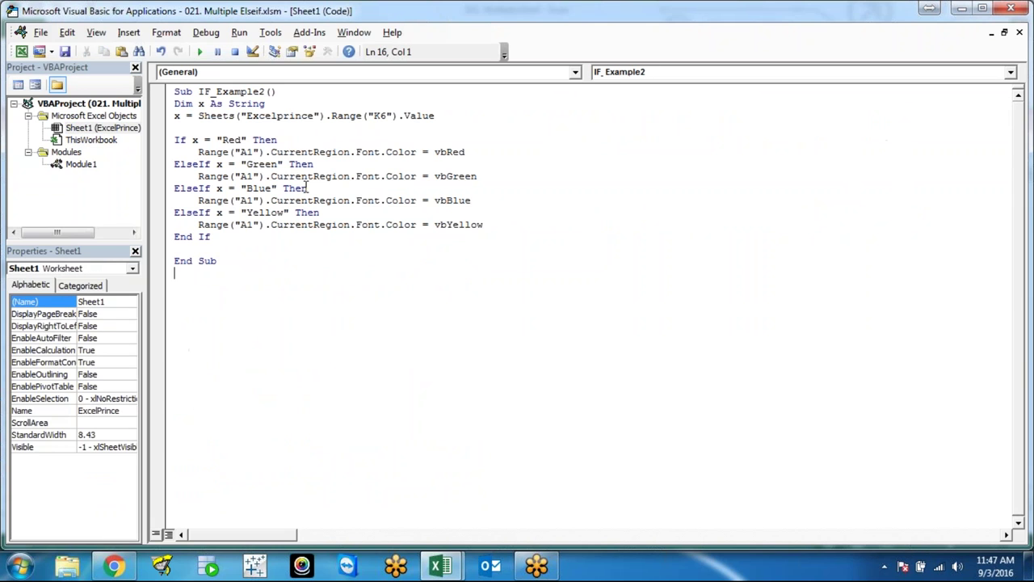
pyautogui.click(305, 187)
# Step: Add Worksheet event procedures using the object and event dropdowns
pyautogui.click(408, 73)
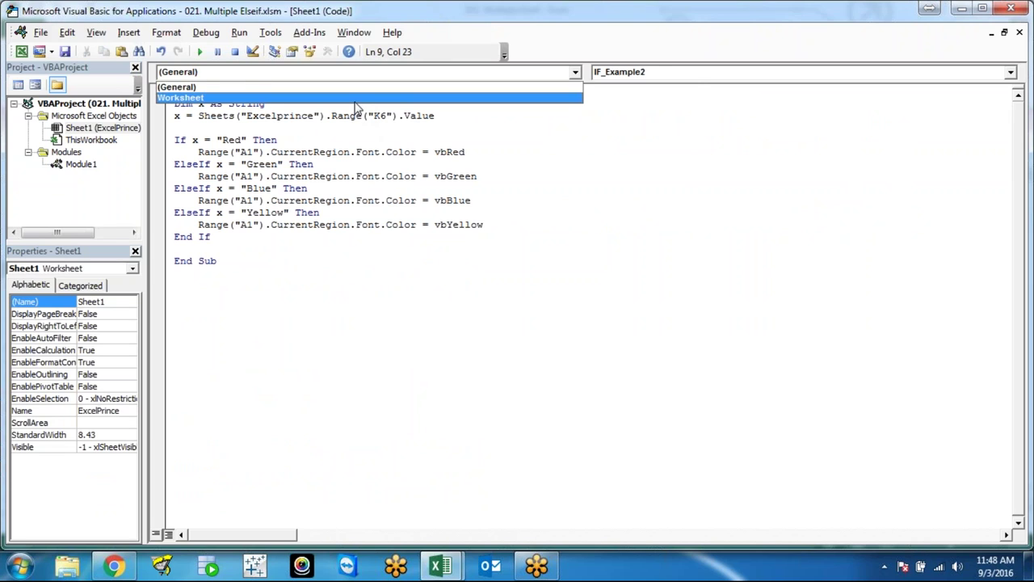
pyautogui.click(356, 99)
pyautogui.click(655, 72)
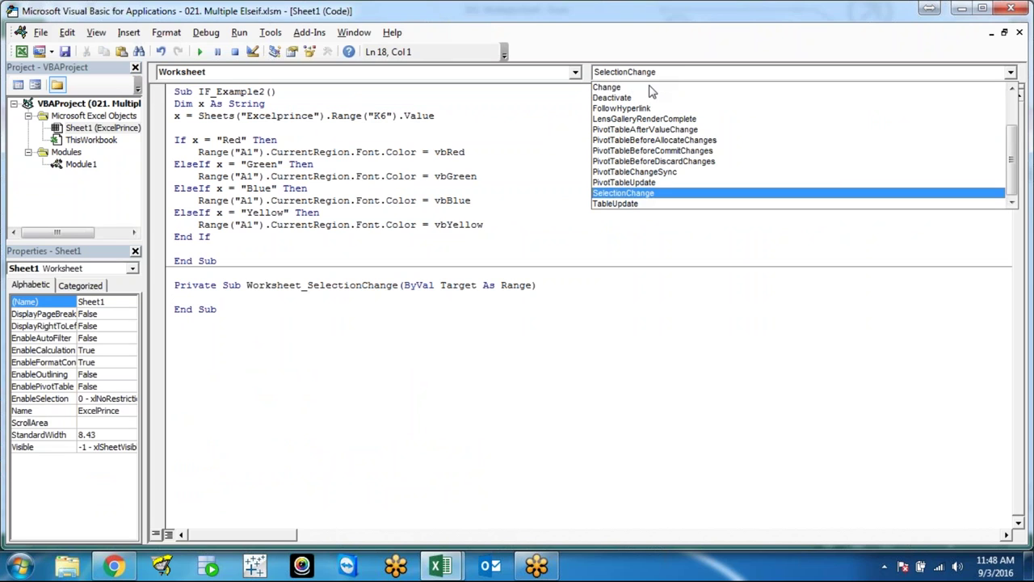
pyautogui.click(647, 87)
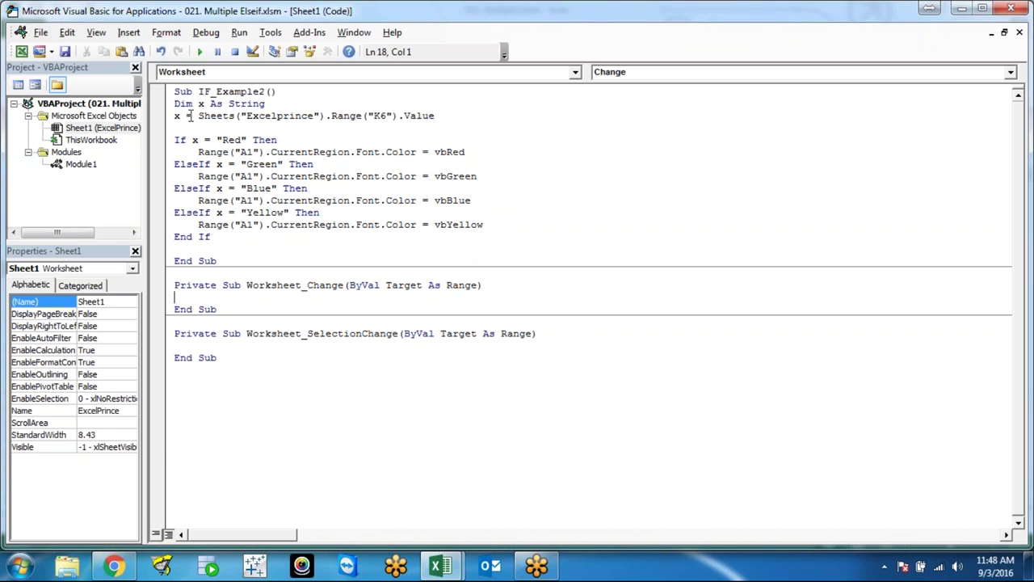
# Step: Move the If/ElseIf colour code into Worksheet_SelectionChange and delete IF_Example2 and the empty Change sub
pyautogui.moveTo(175, 103)
pyautogui.mouseDown()
pyautogui.moveTo(240, 183)
pyautogui.moveTo(257, 236)
pyautogui.mouseUp()
pyautogui.hotkey('ctrl', 'c')
pyautogui.click(200, 345)
pyautogui.hotkey('ctrl', 'v')
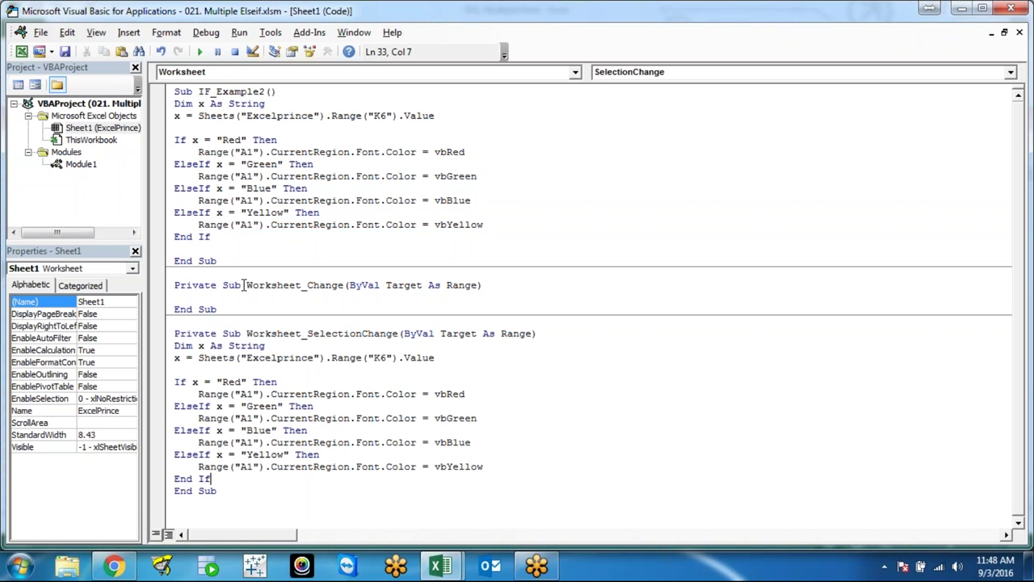
pyautogui.moveTo(218, 309); pyautogui.dragTo(166, 80)
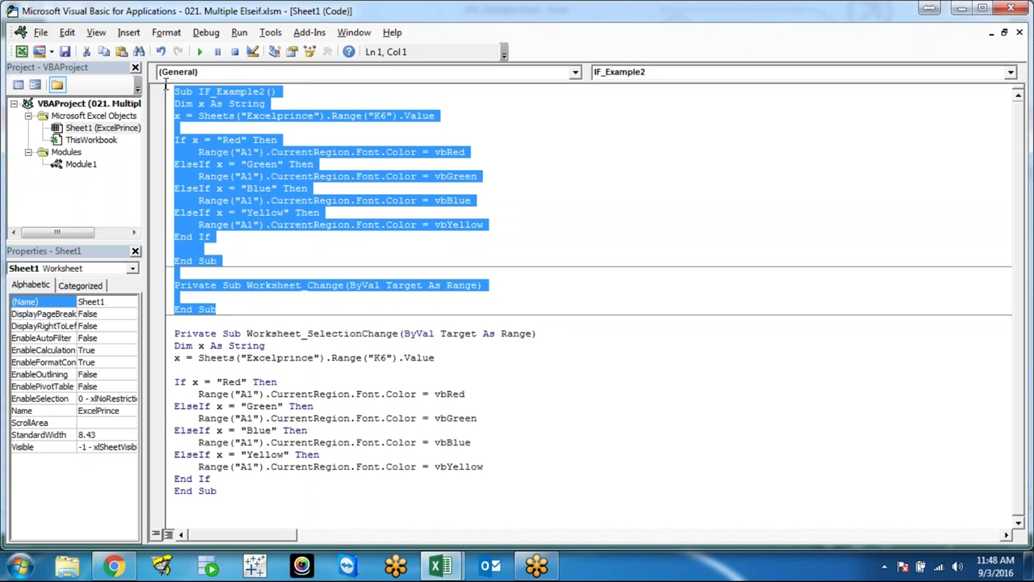
pyautogui.press('Delete')
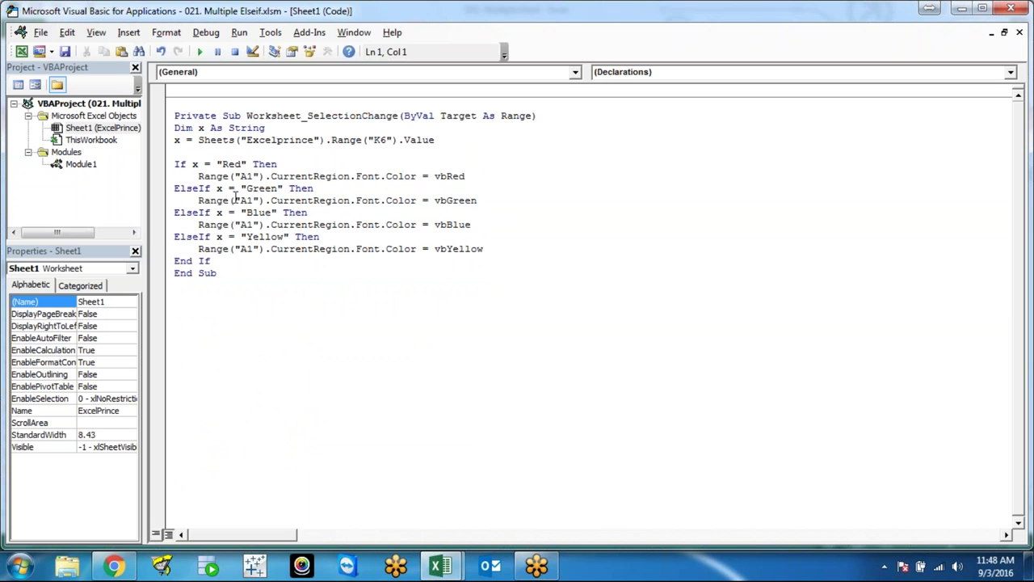
# Step: Back in Excel, choose Red in K6 and select another cell to turn the table red
pyautogui.moveTo(444, 570)
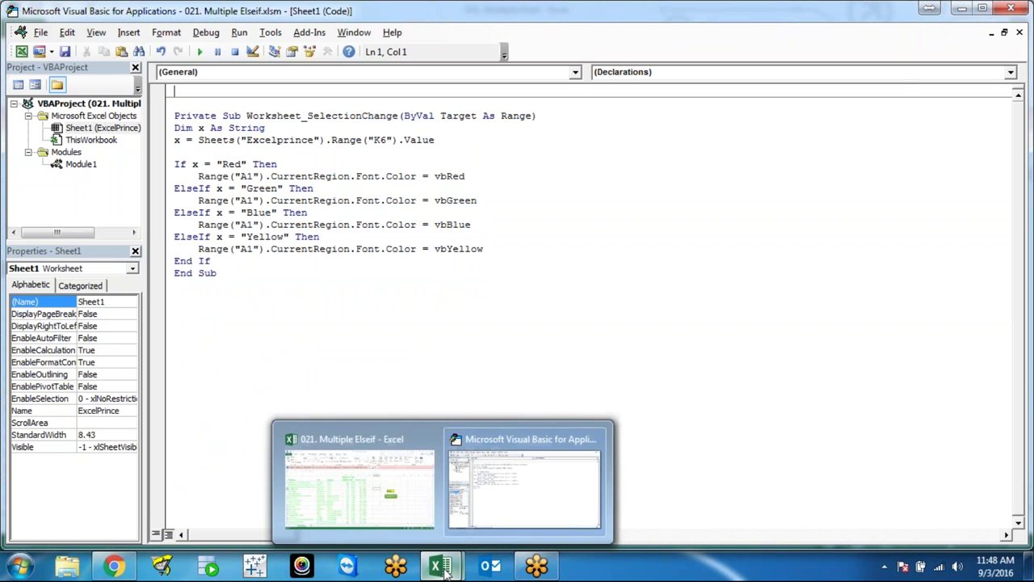
pyautogui.click(396, 491)
pyautogui.click(598, 344)
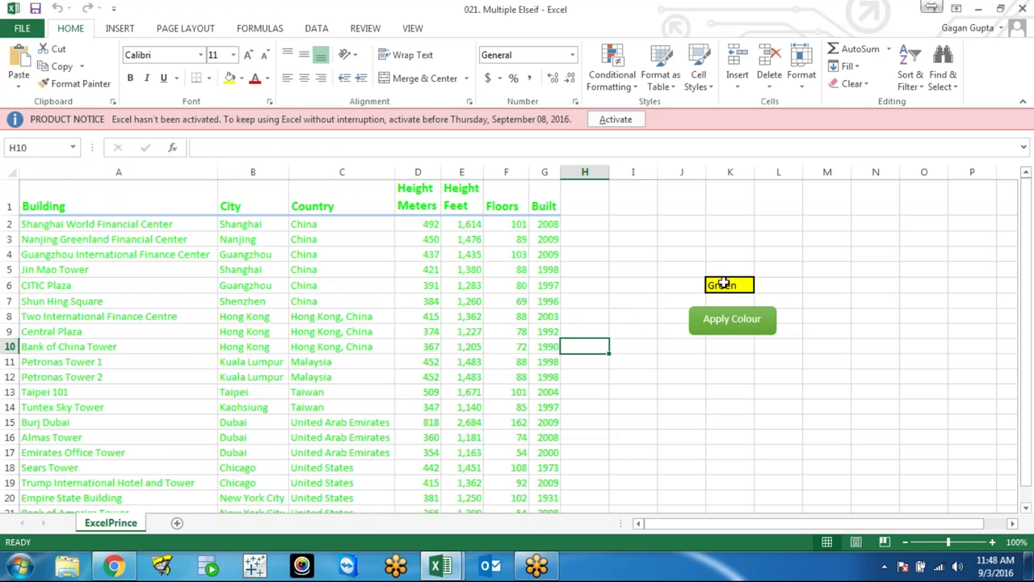
pyautogui.click(724, 284)
pyautogui.click(761, 288)
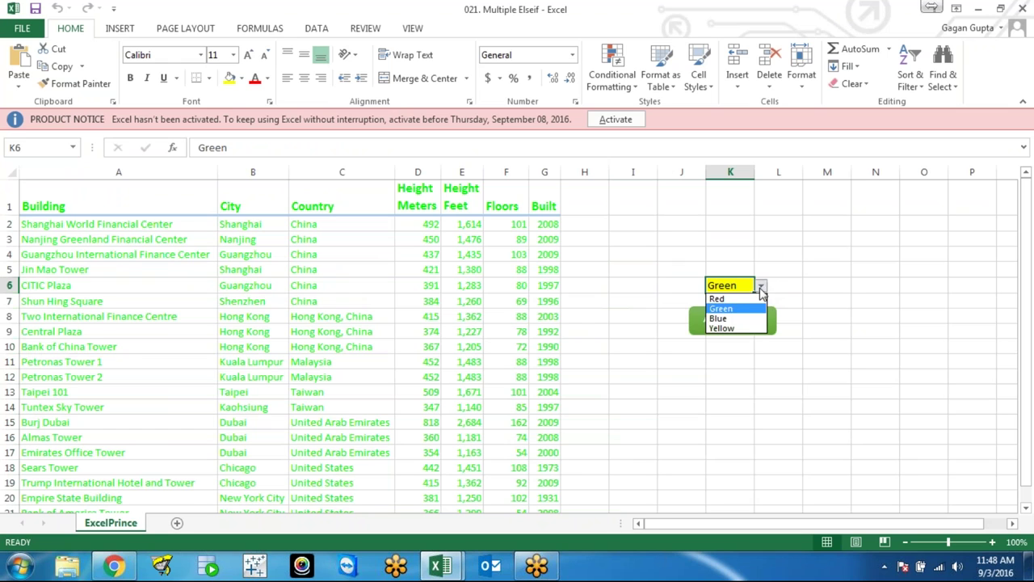
pyautogui.click(717, 298)
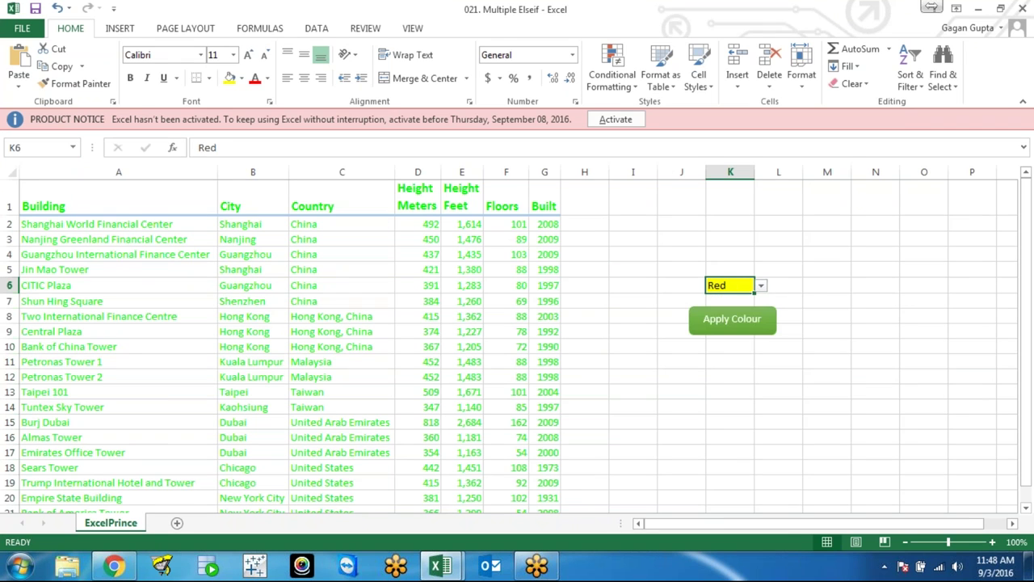
pyautogui.click(822, 285)
pyautogui.click(589, 241)
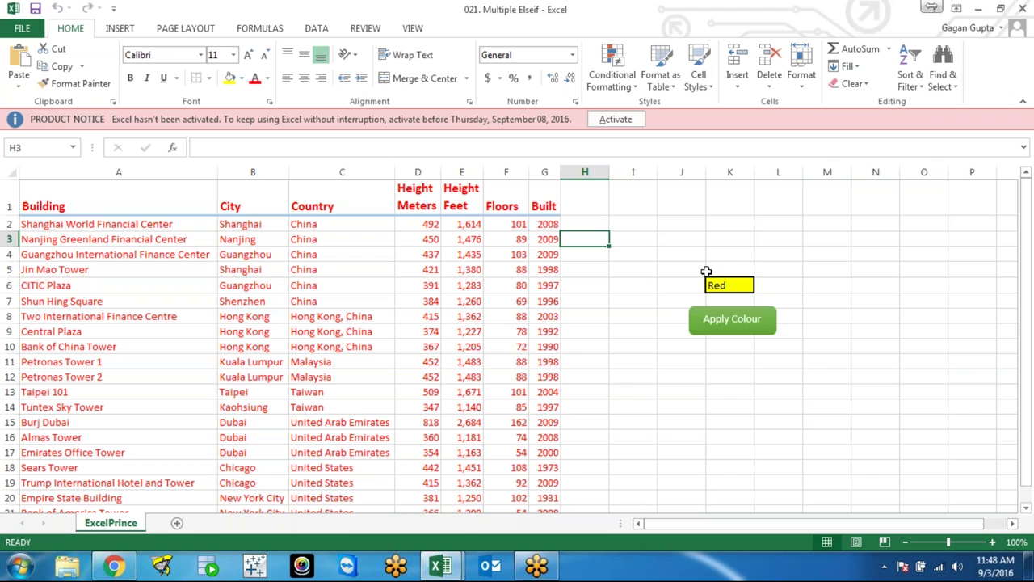
# Step: Choose Yellow in K6 and select cell I6 to recolour the table yellow
pyautogui.click(727, 287)
pyautogui.click(762, 288)
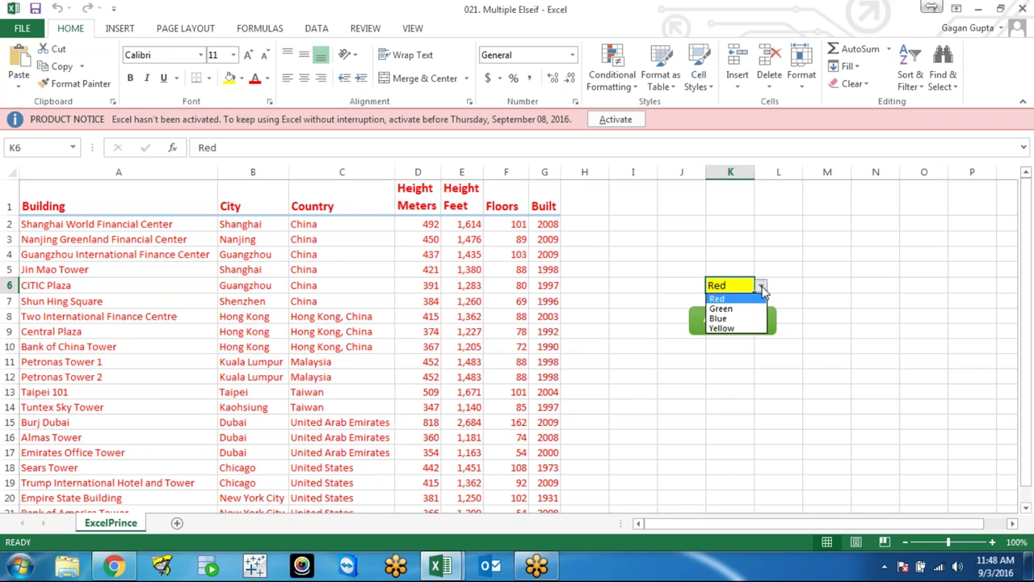
pyautogui.click(721, 328)
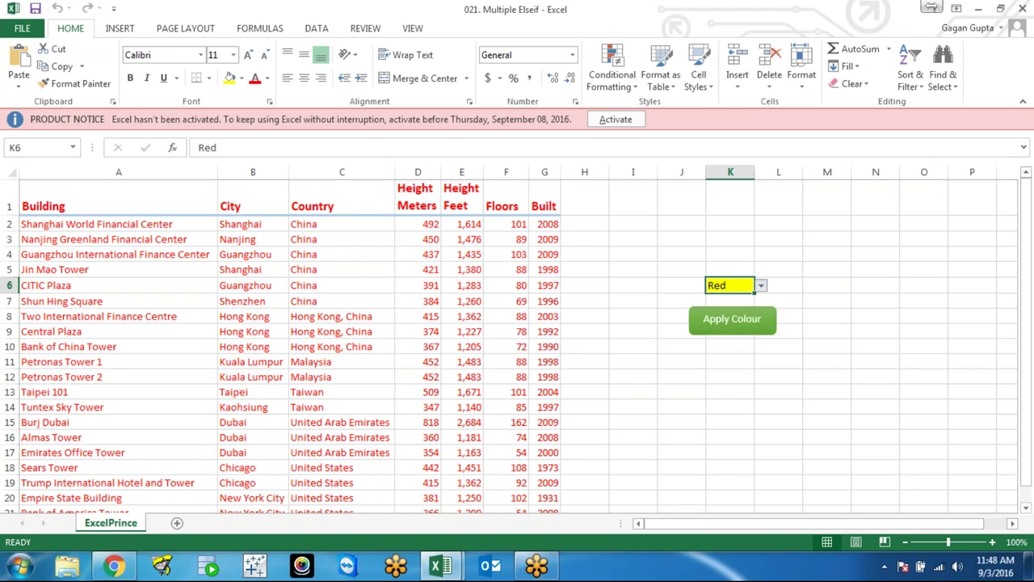
pyautogui.click(652, 283)
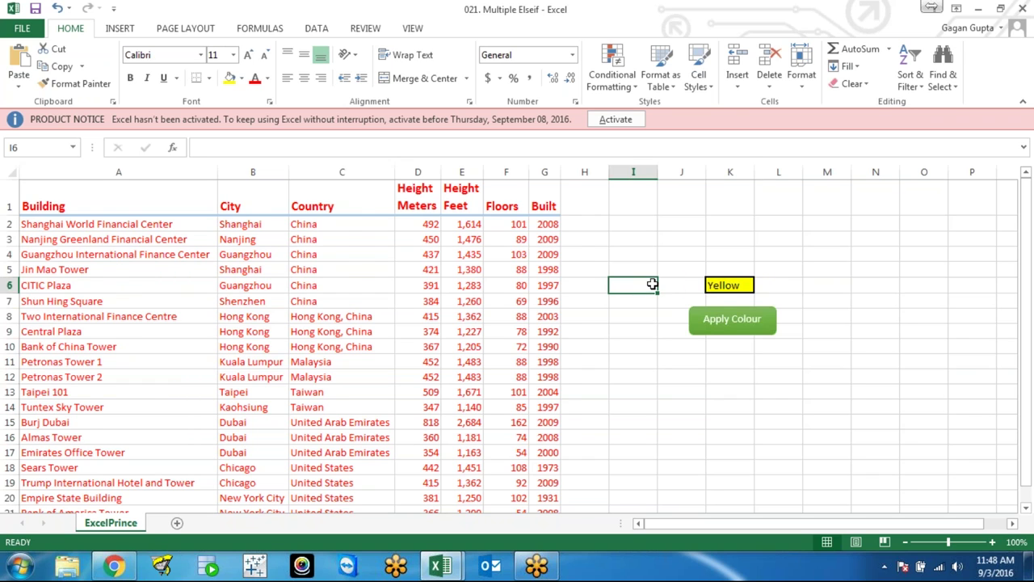
# Step: Choose Blue in K6 and select other cells so the table turns blue
pyautogui.click(732, 319)
pyautogui.click(762, 285)
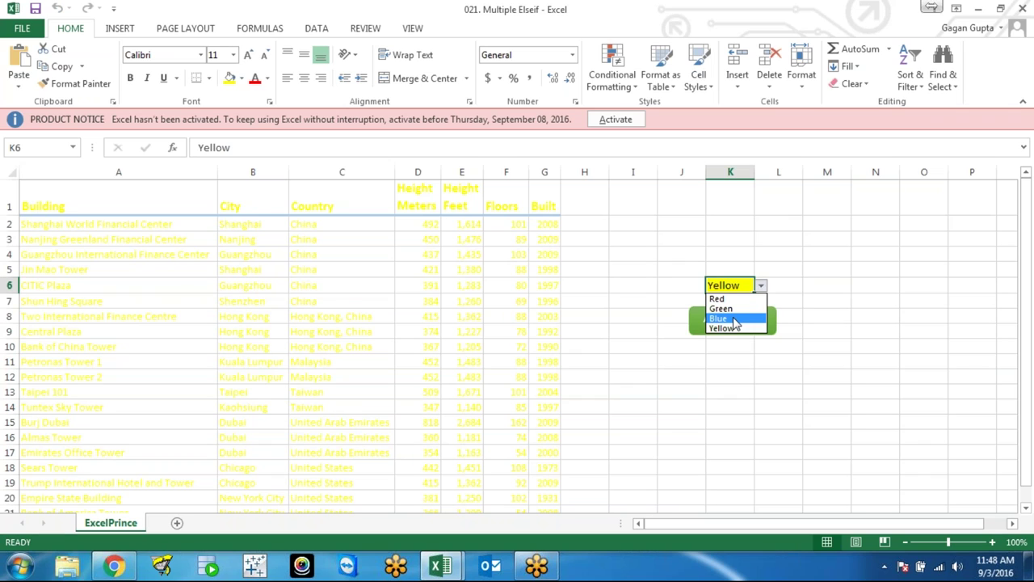
pyautogui.click(735, 323)
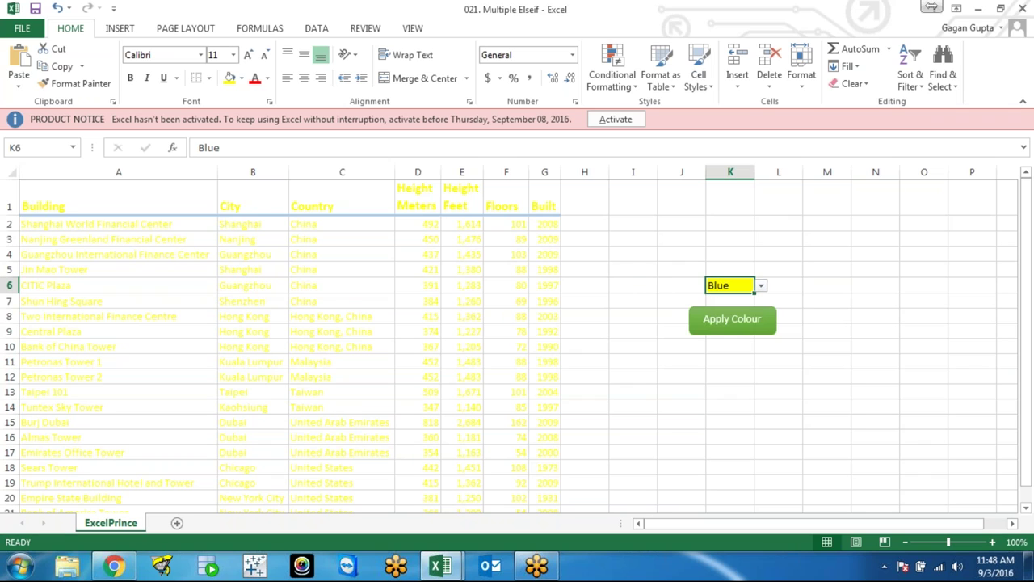
pyautogui.click(630, 268)
pyautogui.click(653, 257)
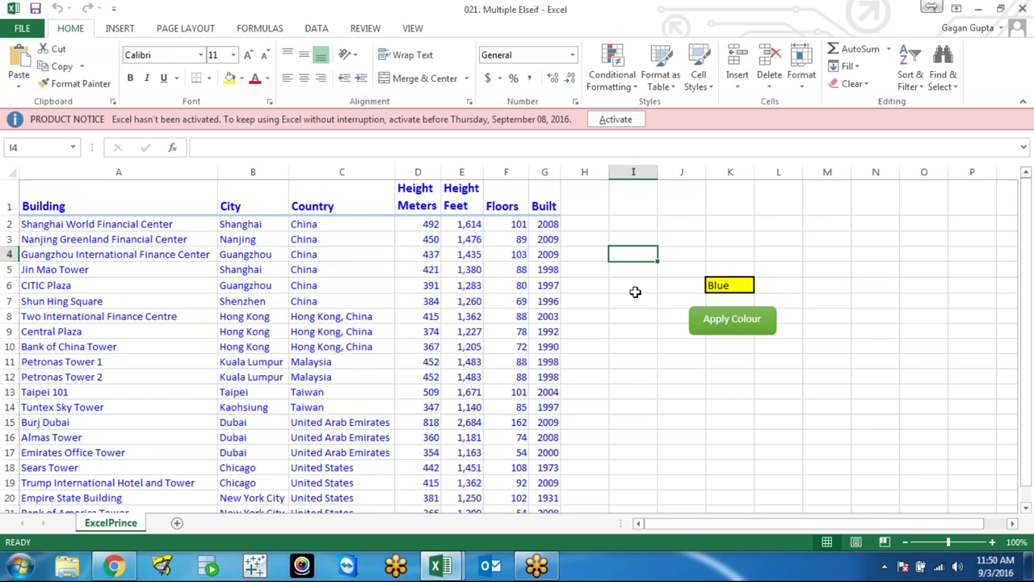
pyautogui.click(635, 291)
pyautogui.click(631, 269)
pyautogui.click(634, 289)
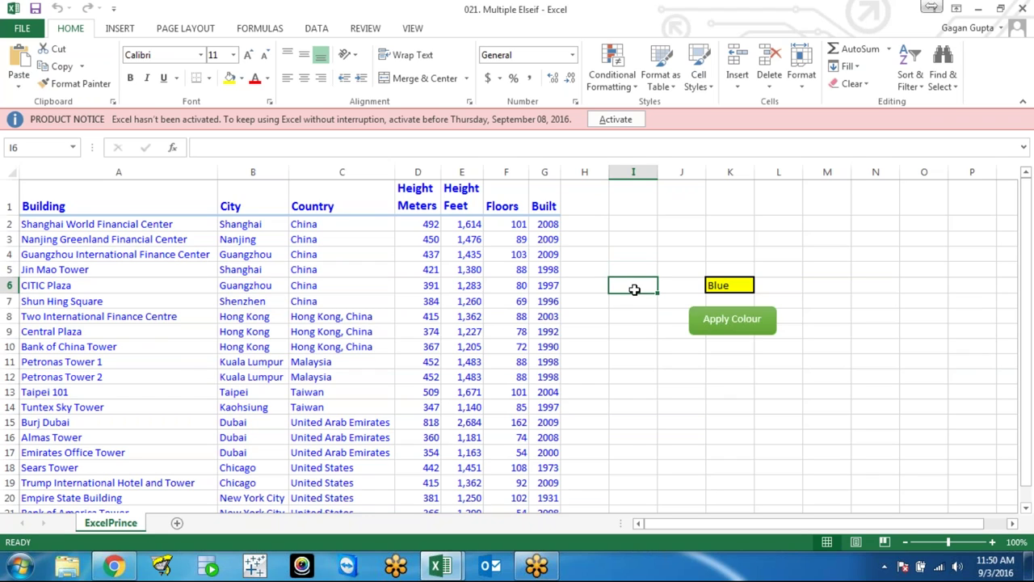